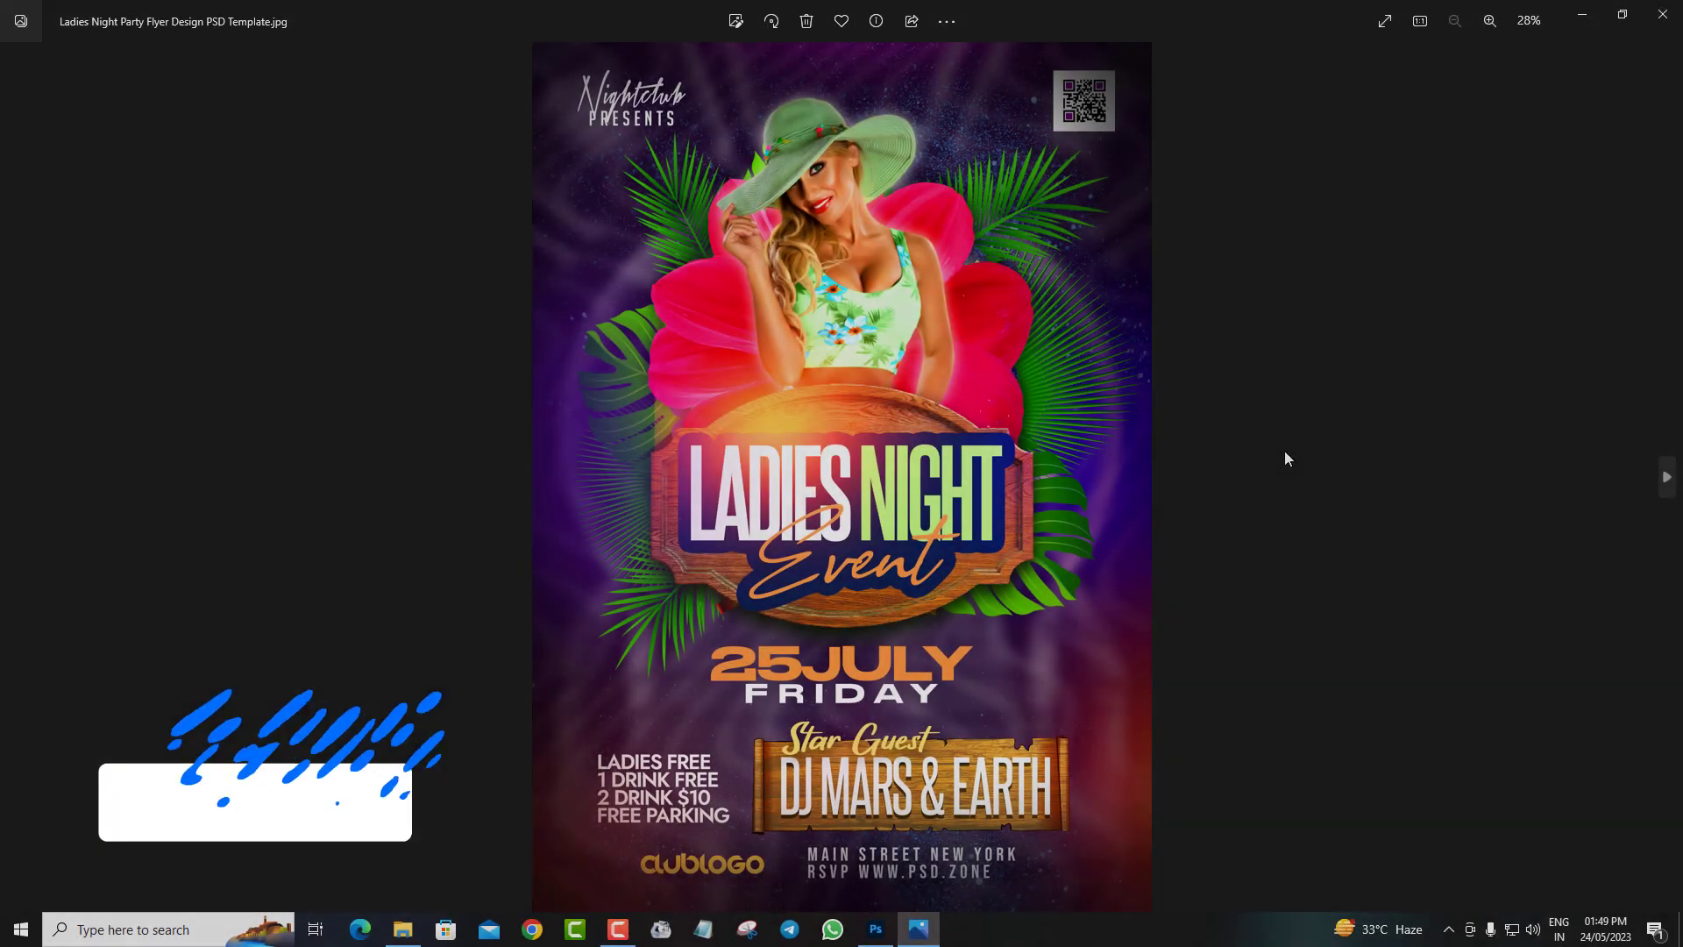
Zoom in and back out on the Ladies Night flyer preview
scroll(908, 586, "up", 5)
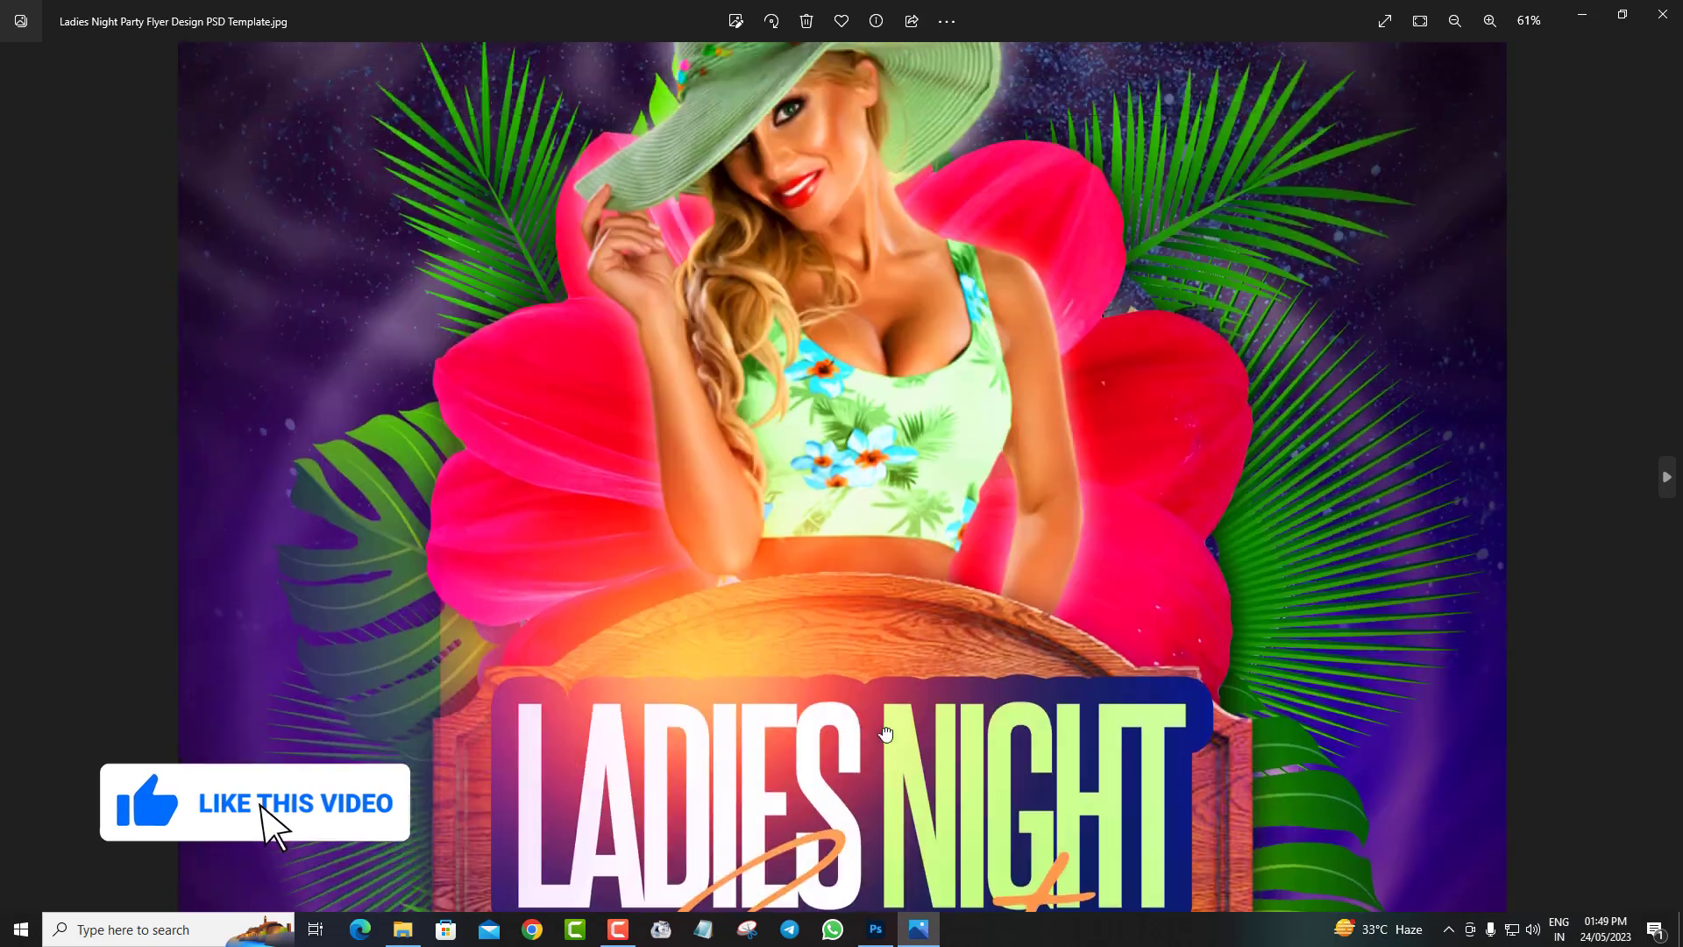
scroll(921, 456, "down", 3)
scroll(955, 456, "down", 3)
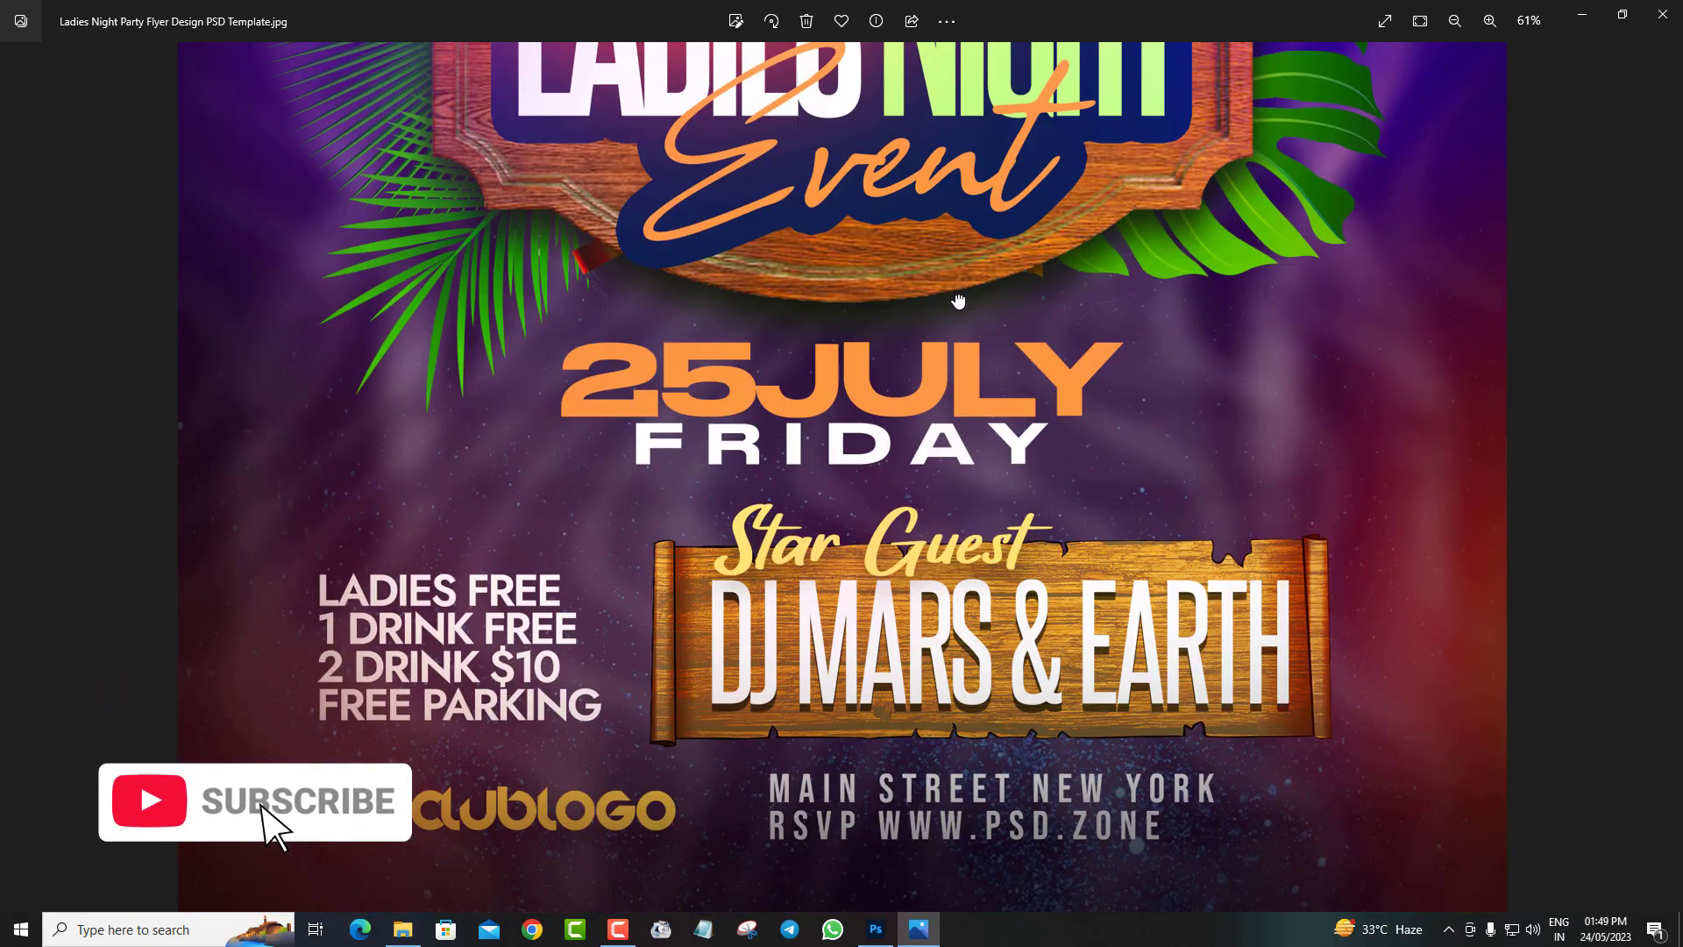
scroll(969, 427, "down", 3)
scroll(969, 427, "down", 2)
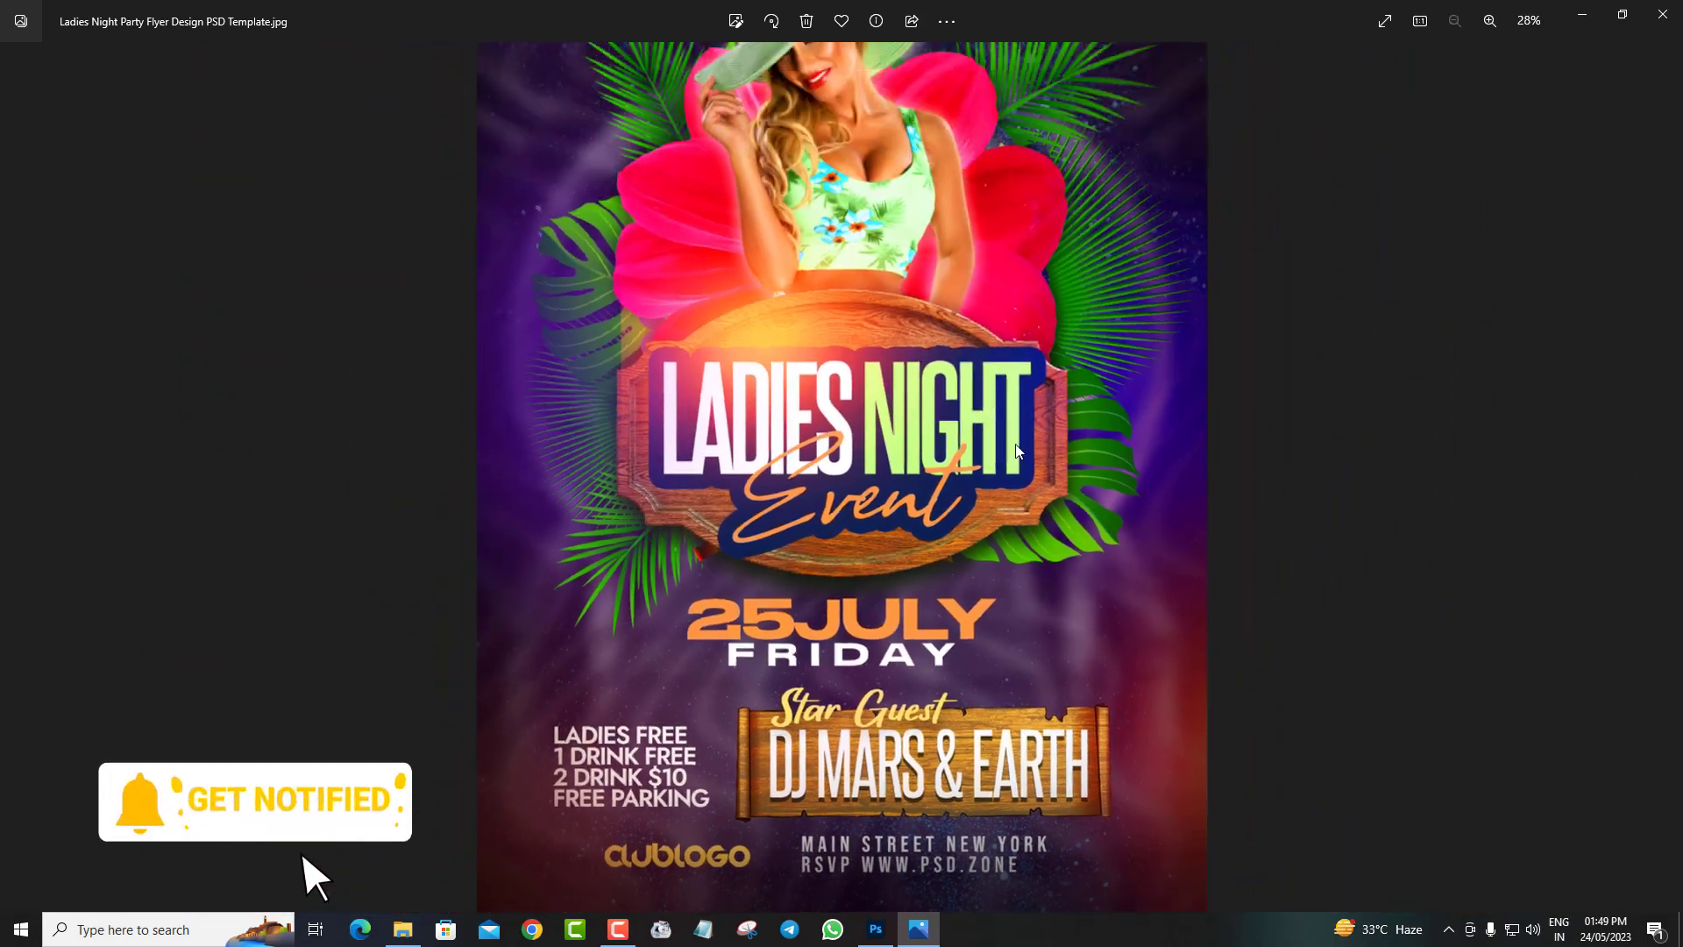
Move to The Funk flyer, pan over its title and DJ details, then zoom out
left_click(1665, 477)
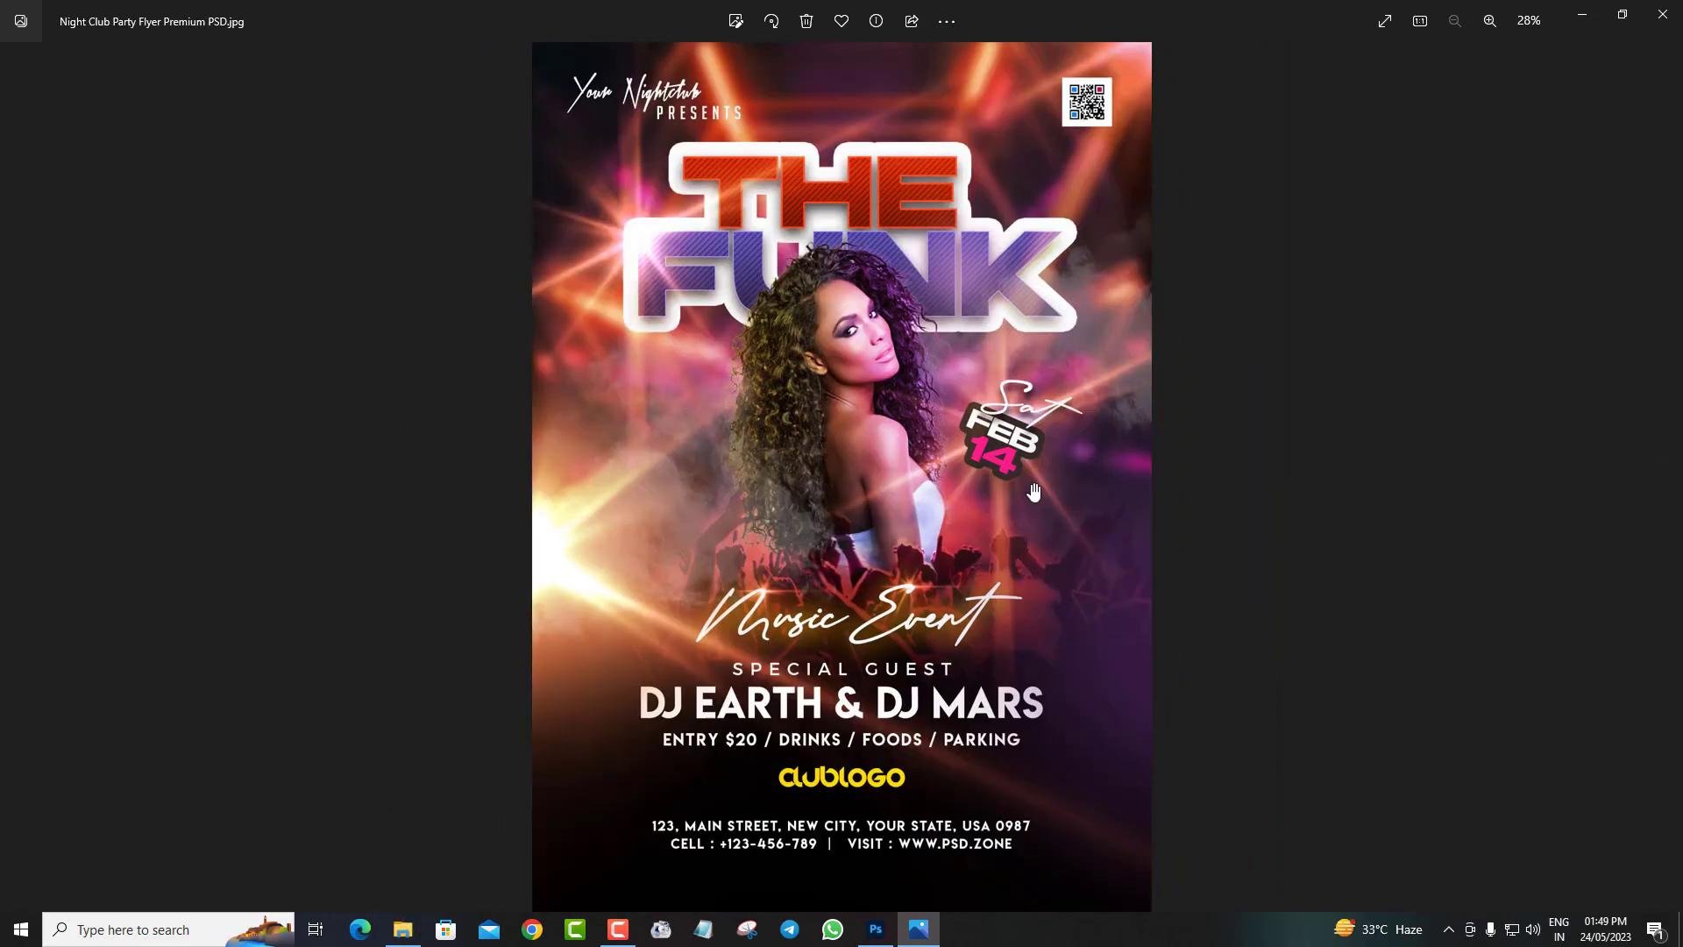
scroll(987, 364, "up", 3)
left_click_drag(988, 363, 980, 684)
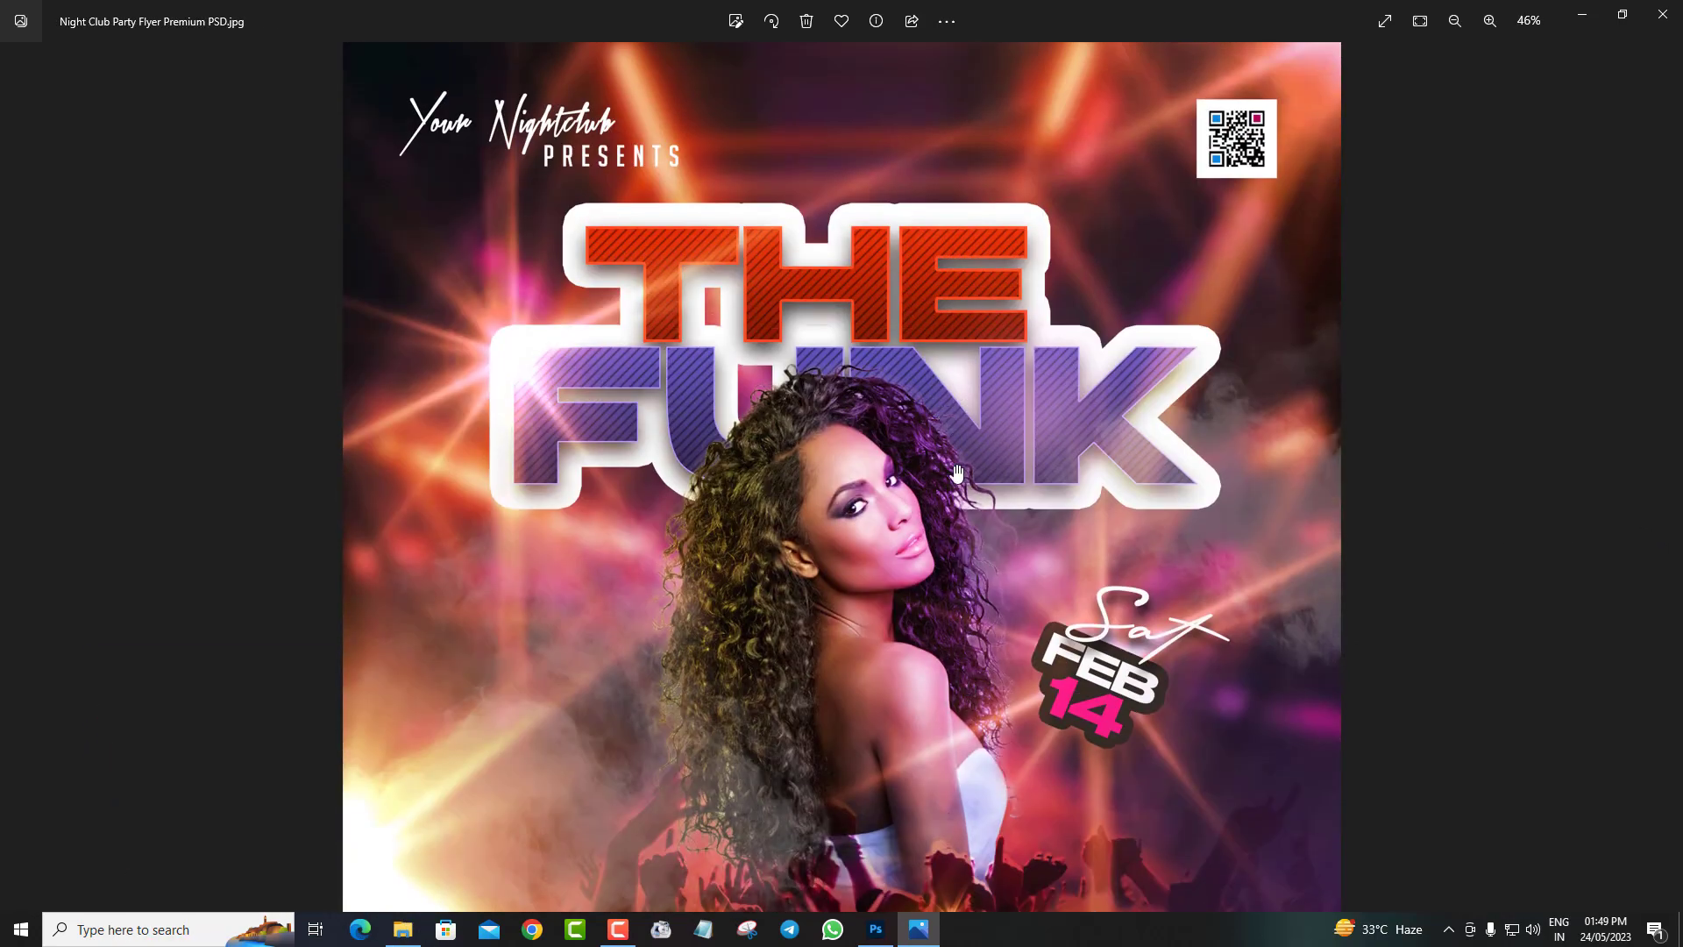
mouse_move(968, 573)
left_mouse_down()
mouse_move(969, 217)
mouse_move(953, 794)
left_mouse_up()
scroll(969, 217, "up", 2)
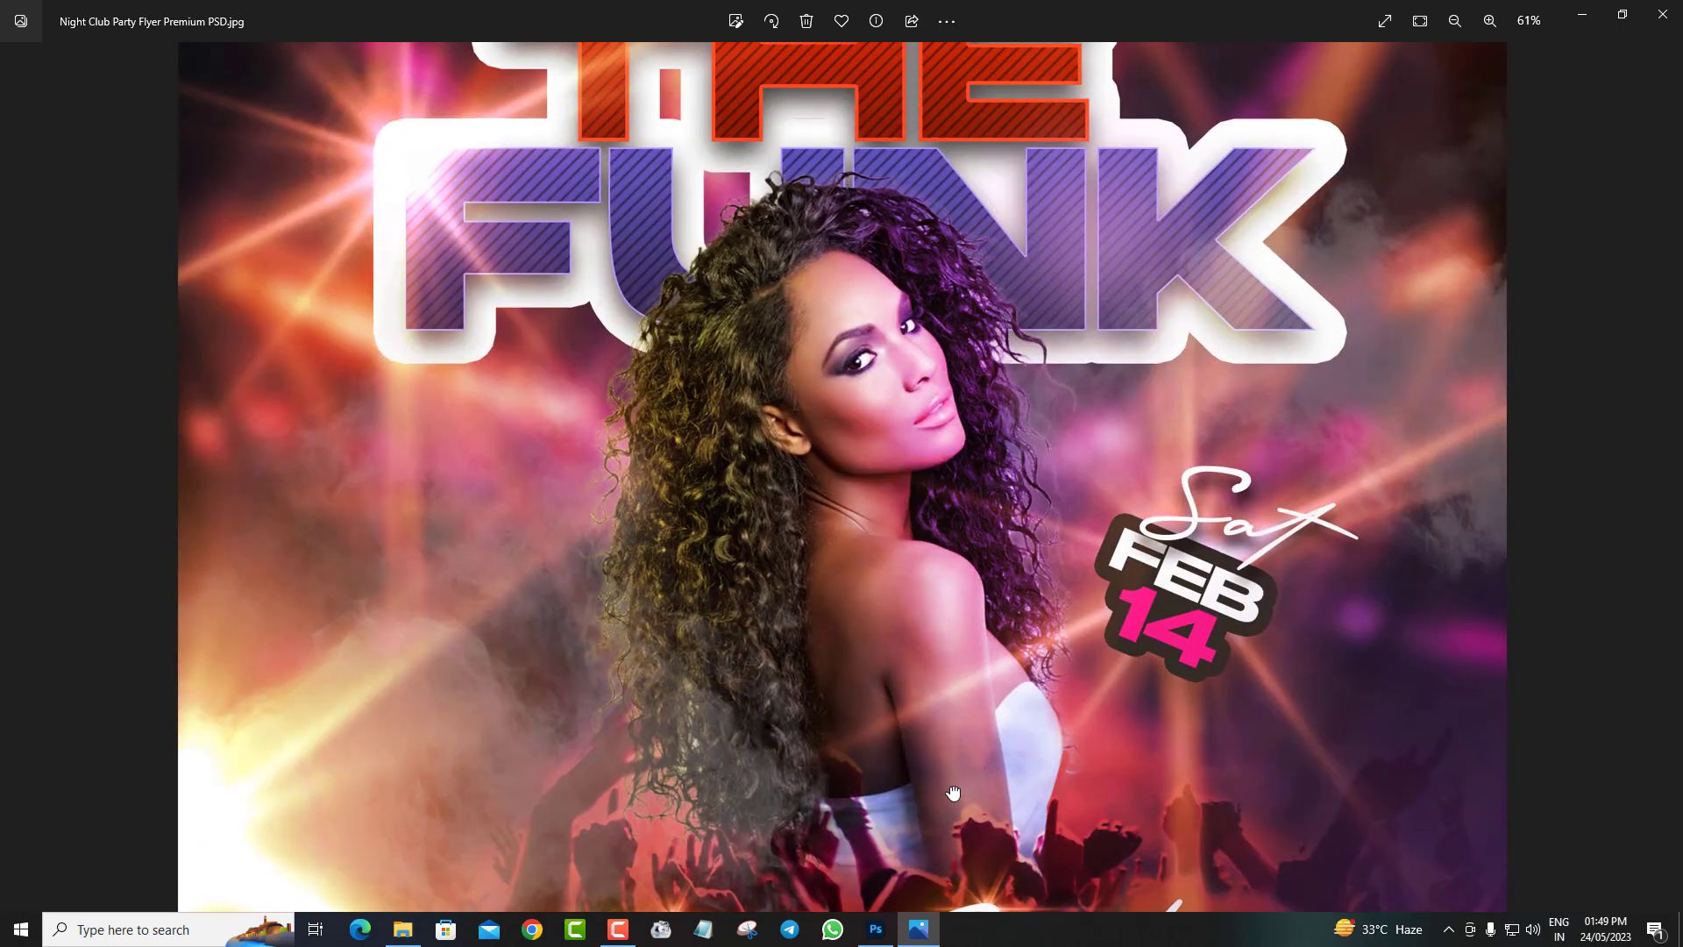
scroll(953, 794, "down", 4)
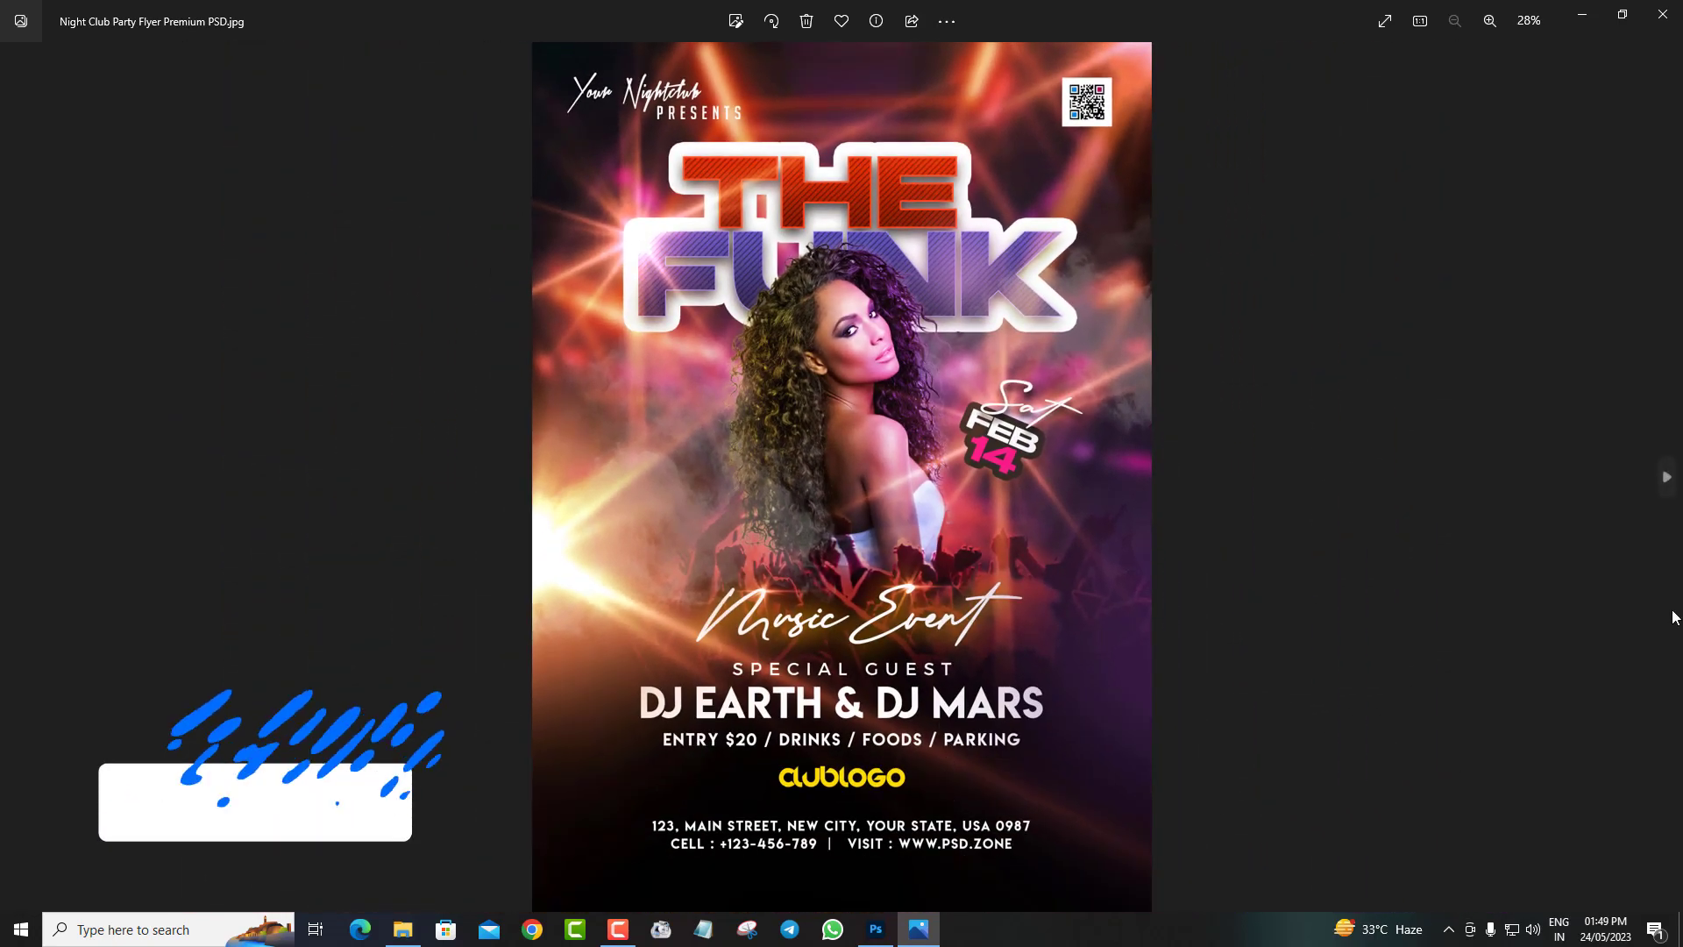
Move to the Hang Over Sunday flyer and zoom in and out on it
left_click(1668, 477)
scroll(973, 570, "up", 2)
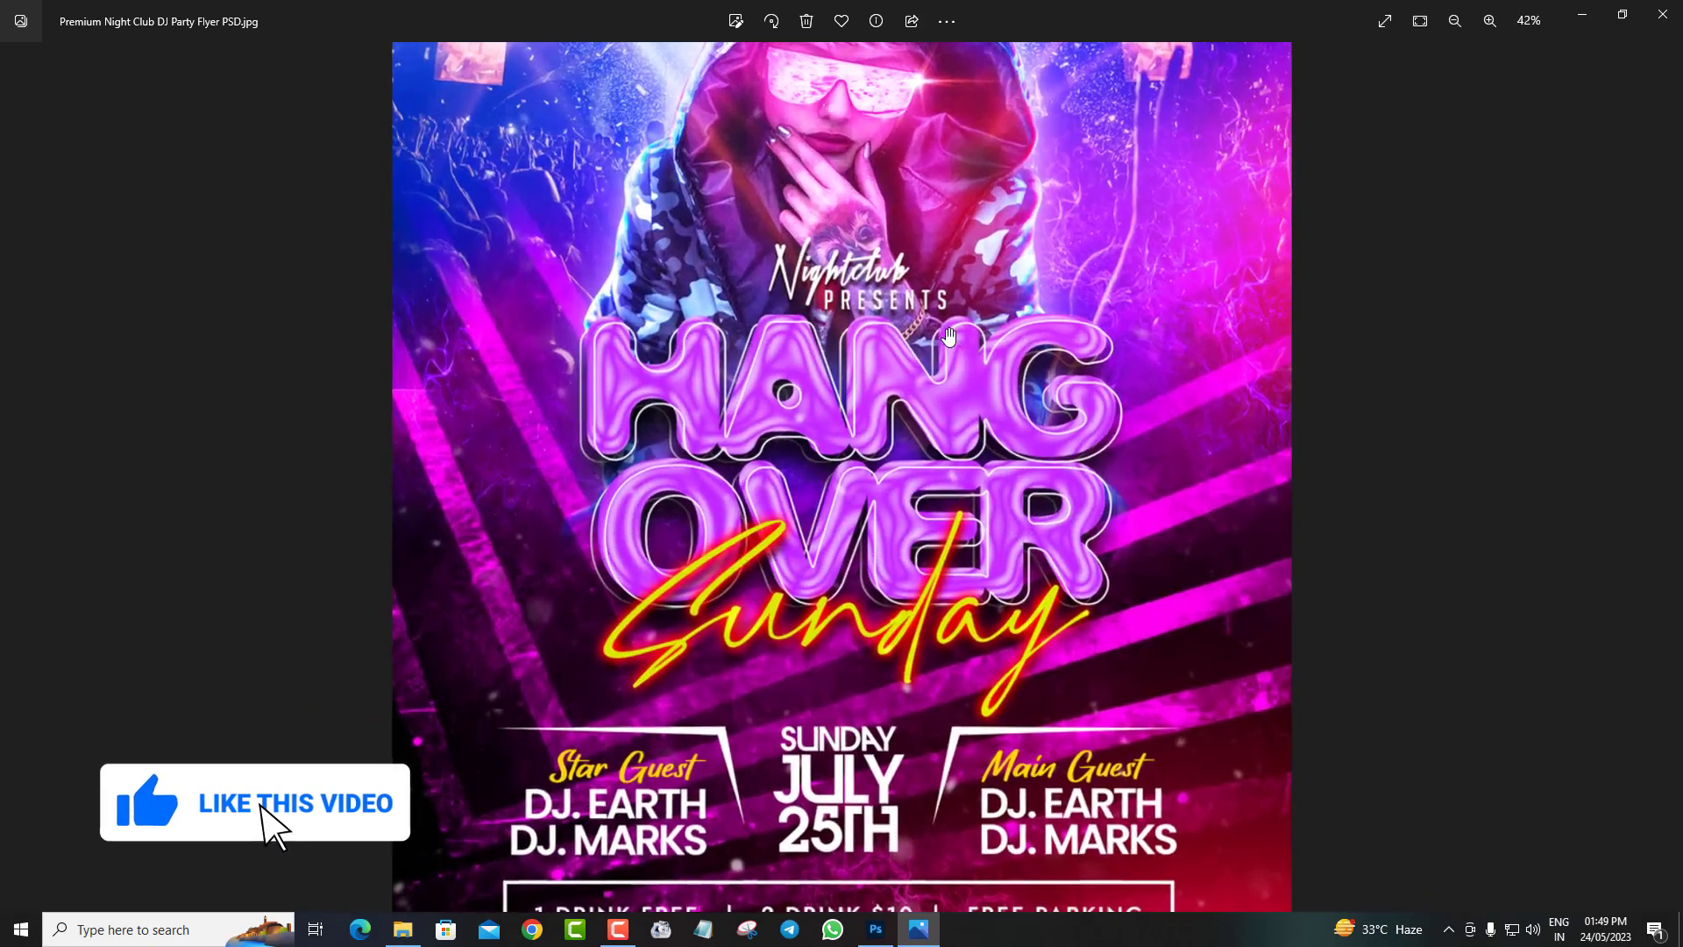
scroll(968, 605, "up", 1)
scroll(960, 649, "up", 1)
scroll(960, 649, "down", 2)
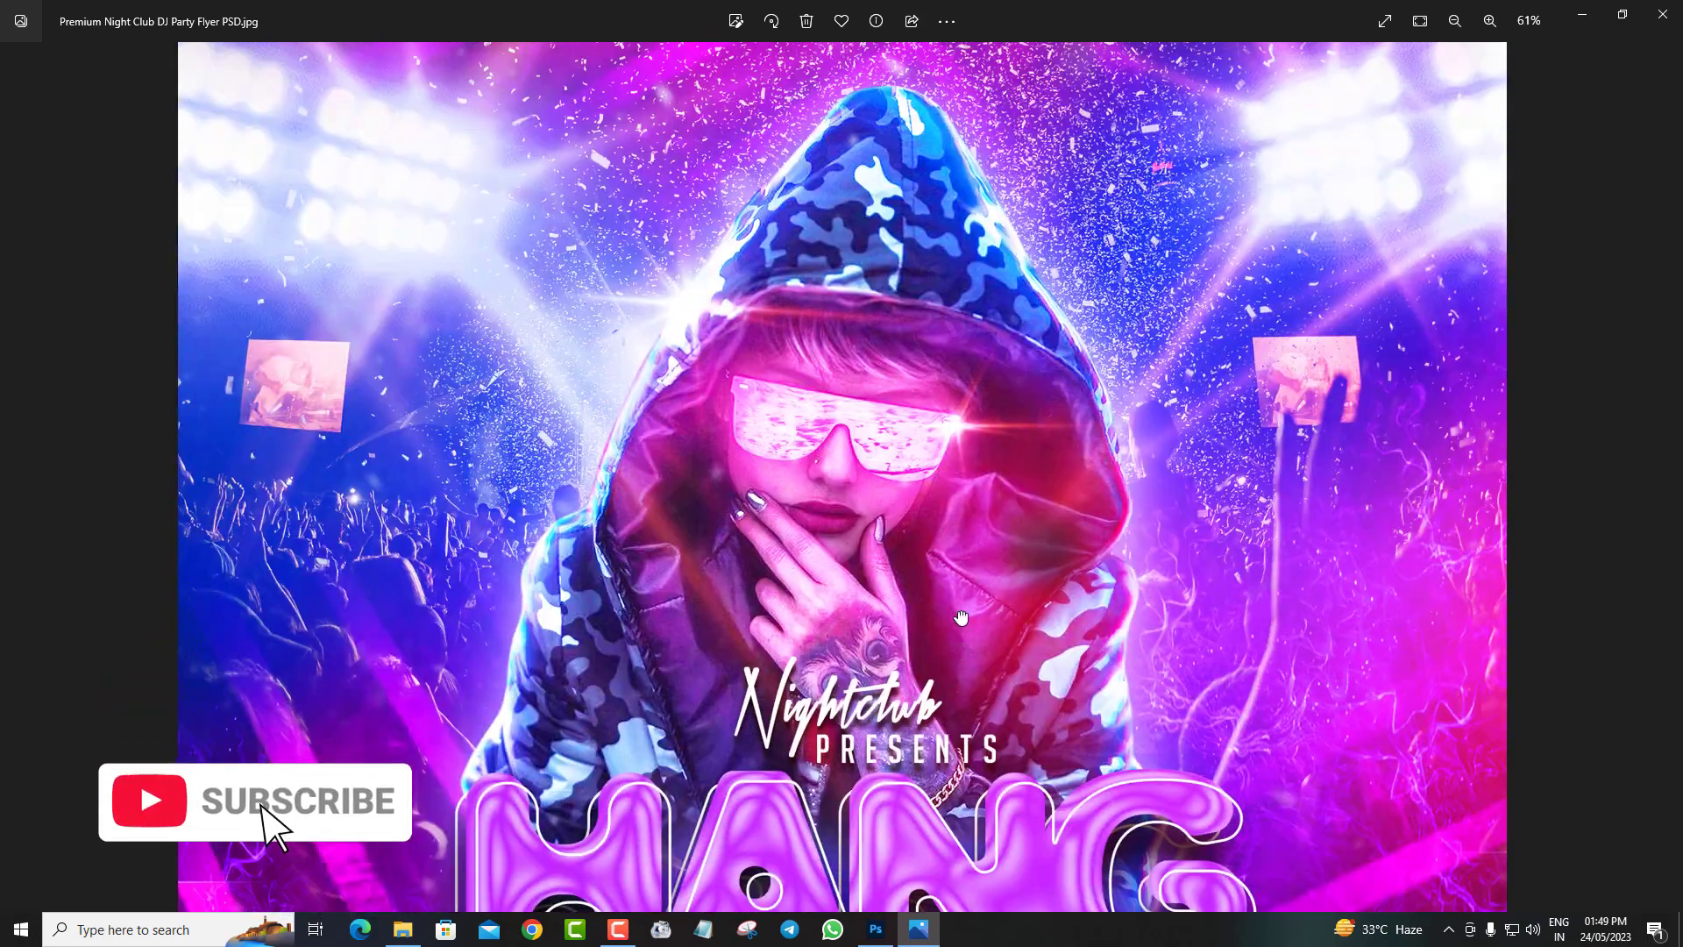
scroll(990, 683, "down", 3)
scroll(1019, 724, "down", 5)
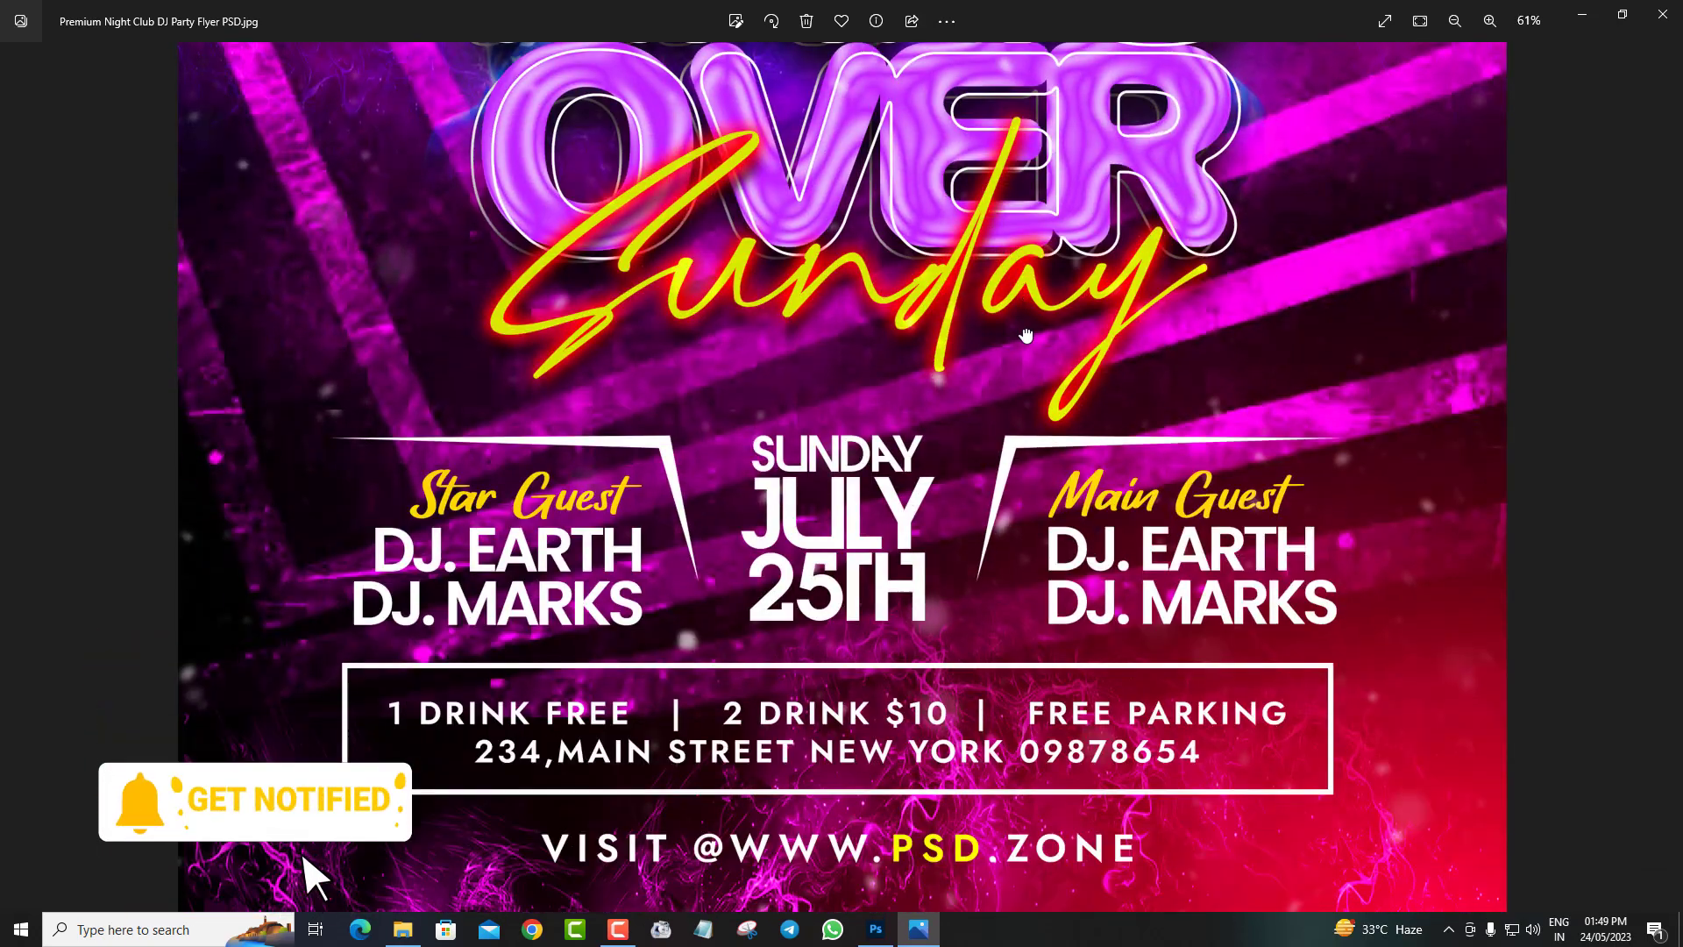
scroll(1026, 692, "down", 1)
scroll(1034, 657, "down", 2)
scroll(1035, 658, "down", 2)
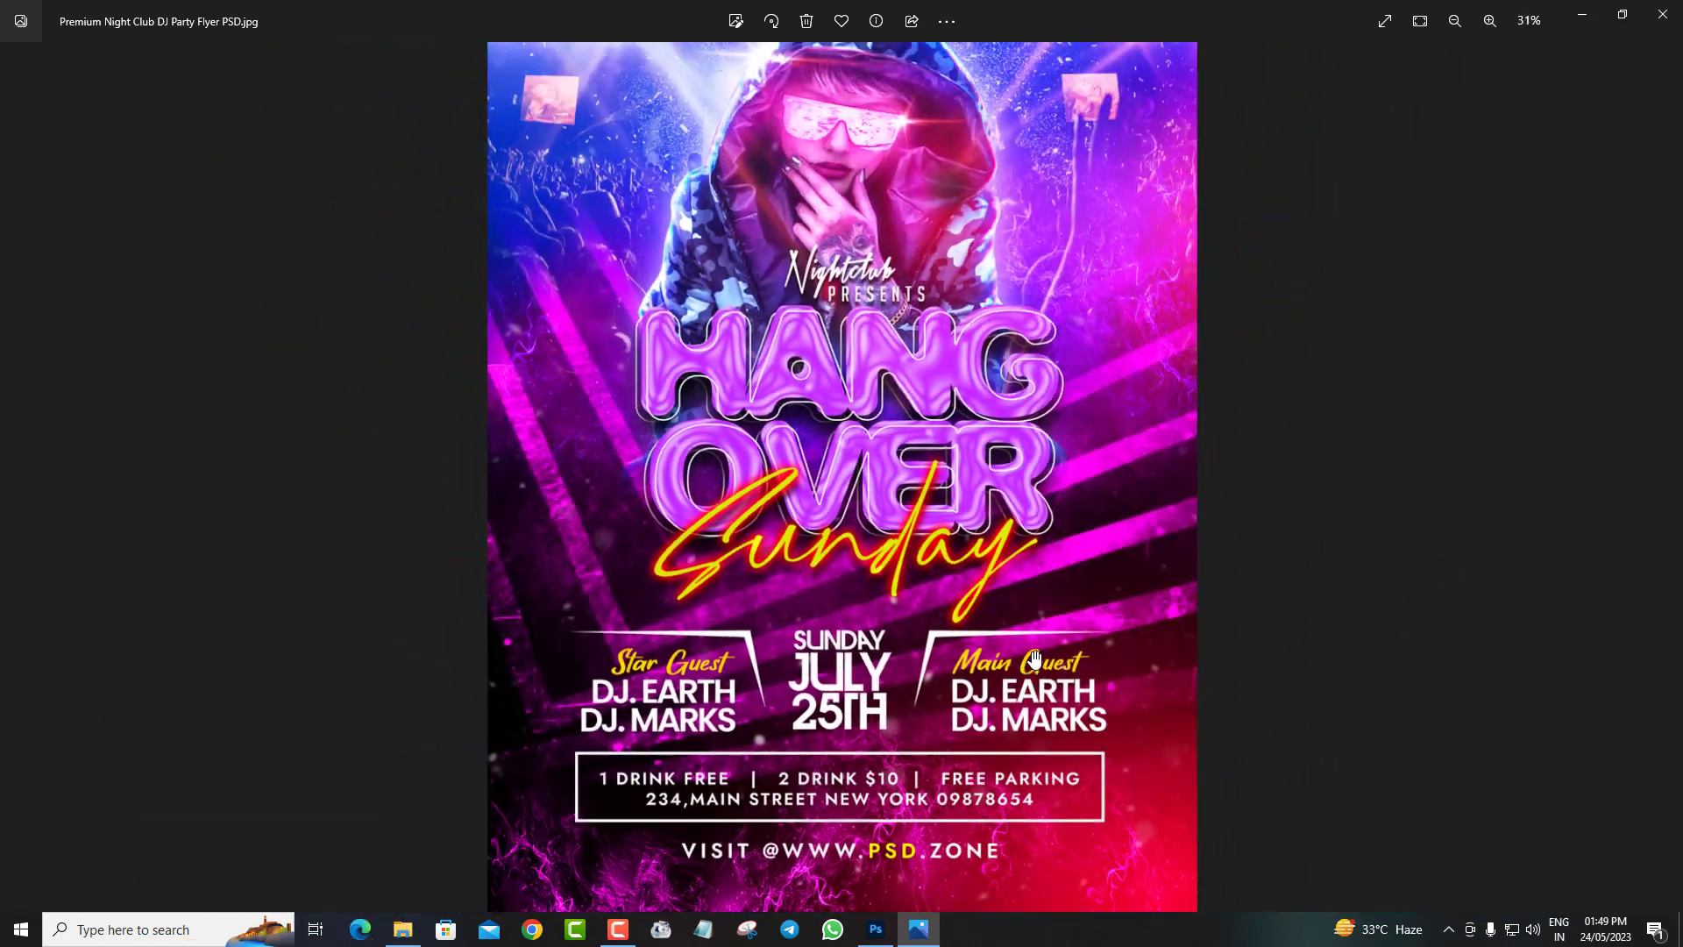
Move to the Saturday Vibe Night flyer and pan across its title and lower half
left_click(1674, 487)
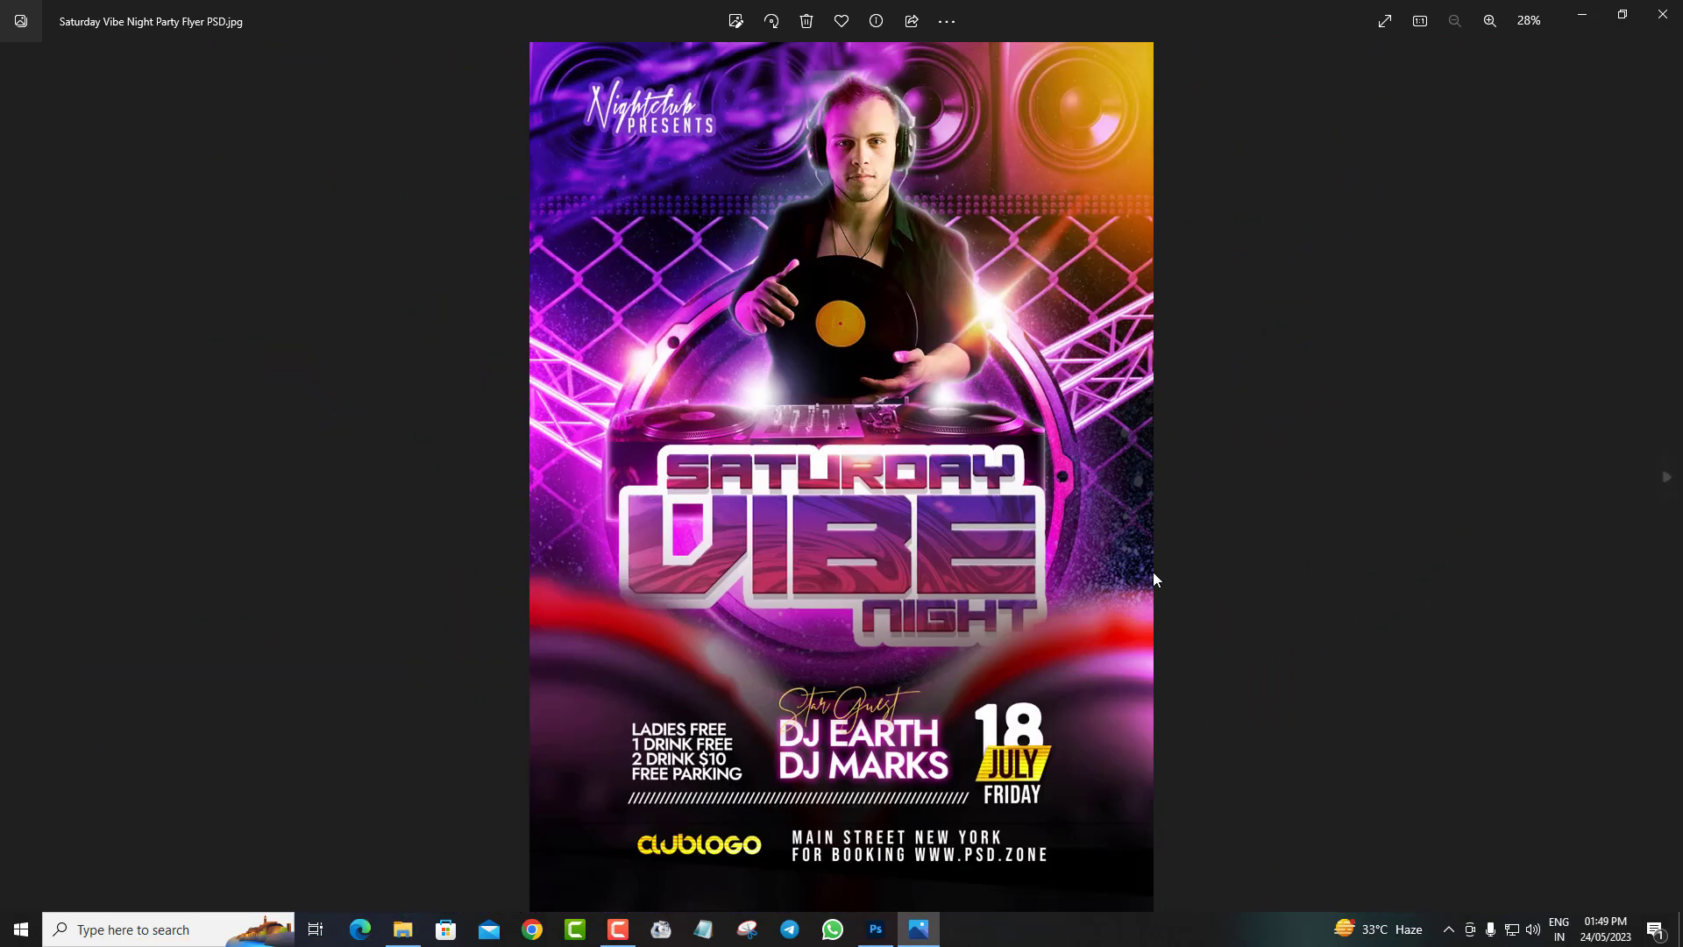
scroll(1154, 571, "up", 2)
scroll(1096, 578, "up", 2)
scroll(1018, 584, "up", 2)
mouse_move(1018, 585)
left_mouse_down()
mouse_move(989, 742)
mouse_move(1008, 475)
left_mouse_up()
left_click_drag(1033, 768, 1093, 476)
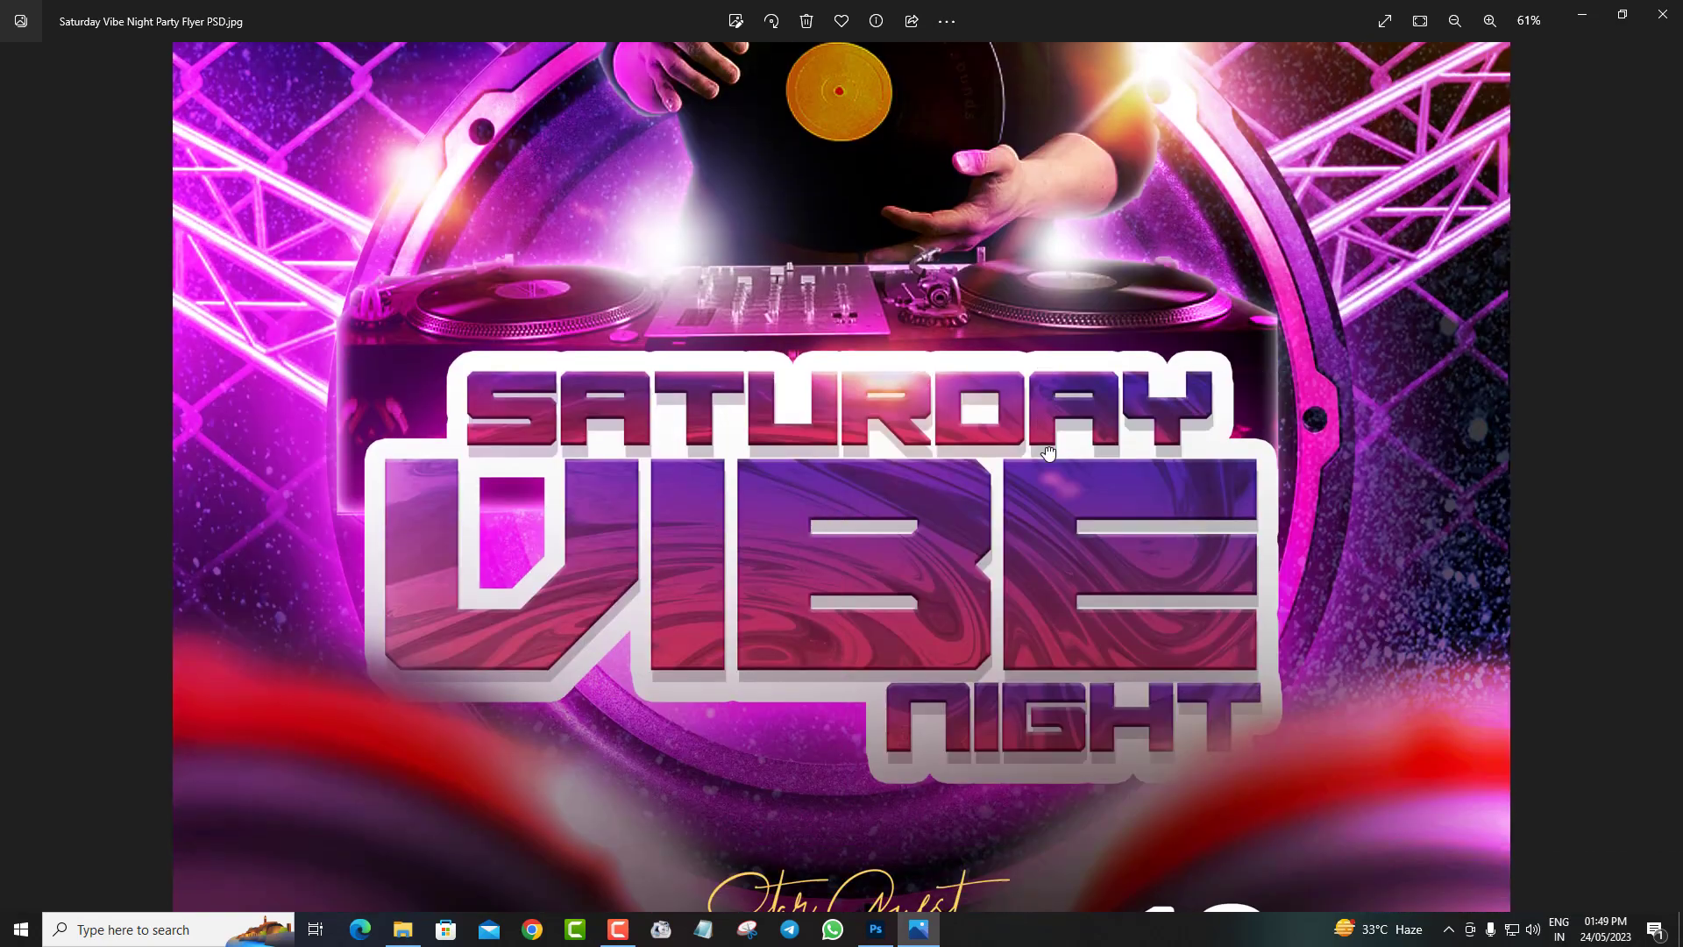
left_click_drag(1093, 548, 1096, 241)
scroll(1116, 681, "down", 1)
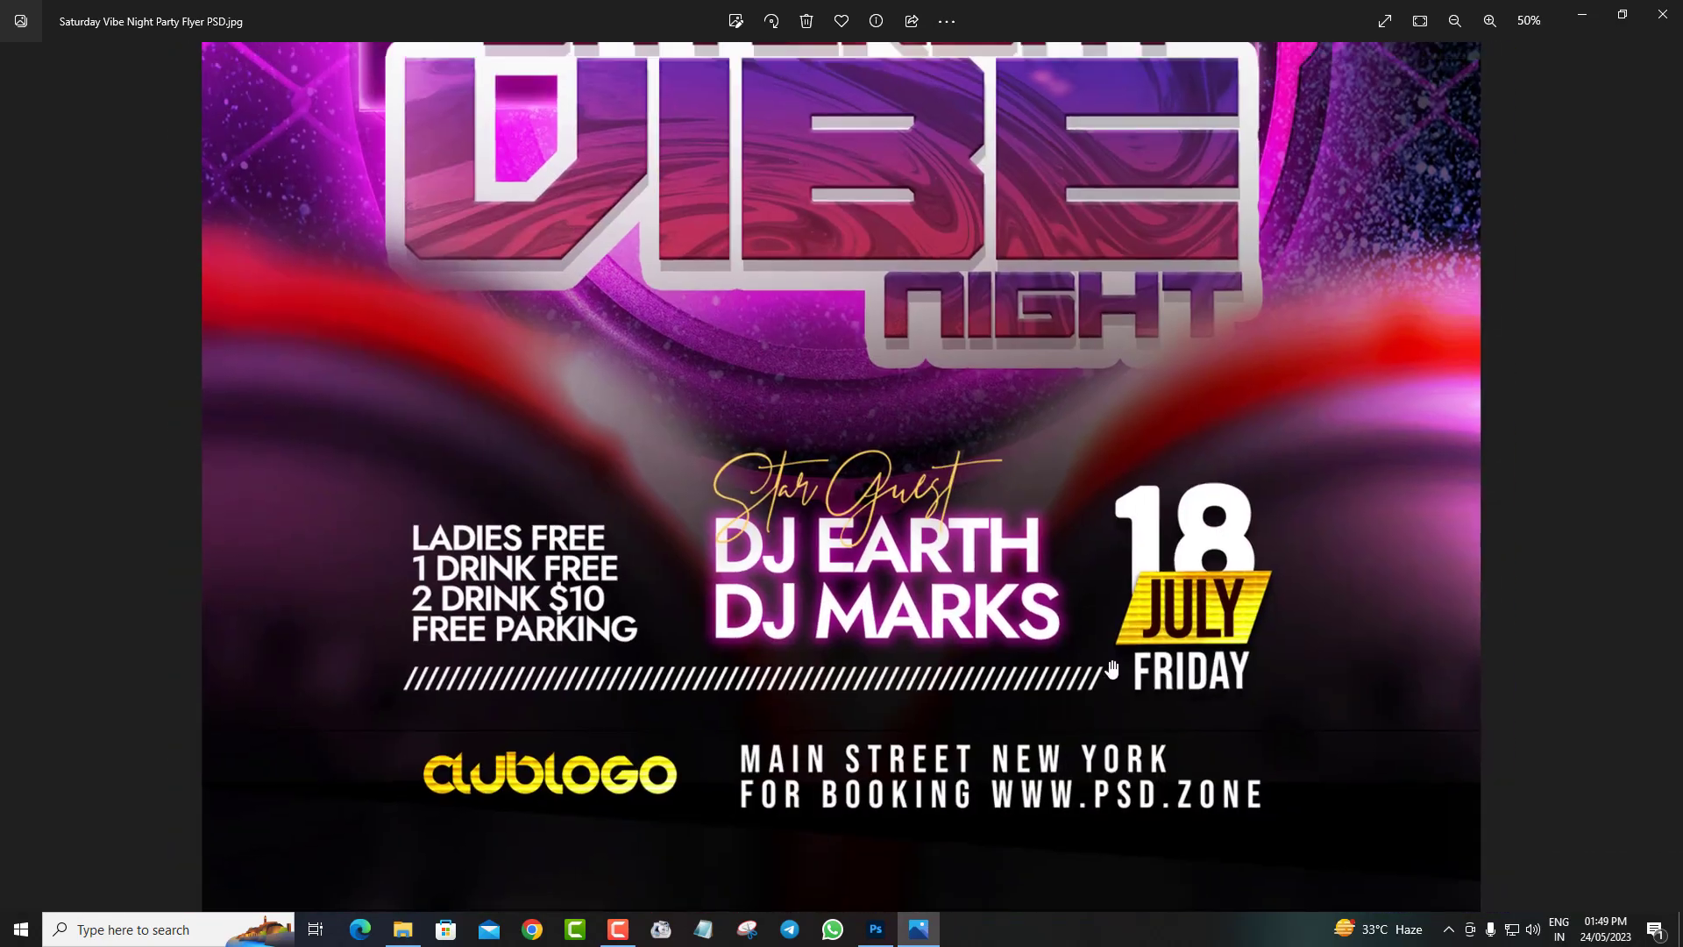
scroll(1116, 681, "down", 2)
scroll(1116, 681, "down", 1)
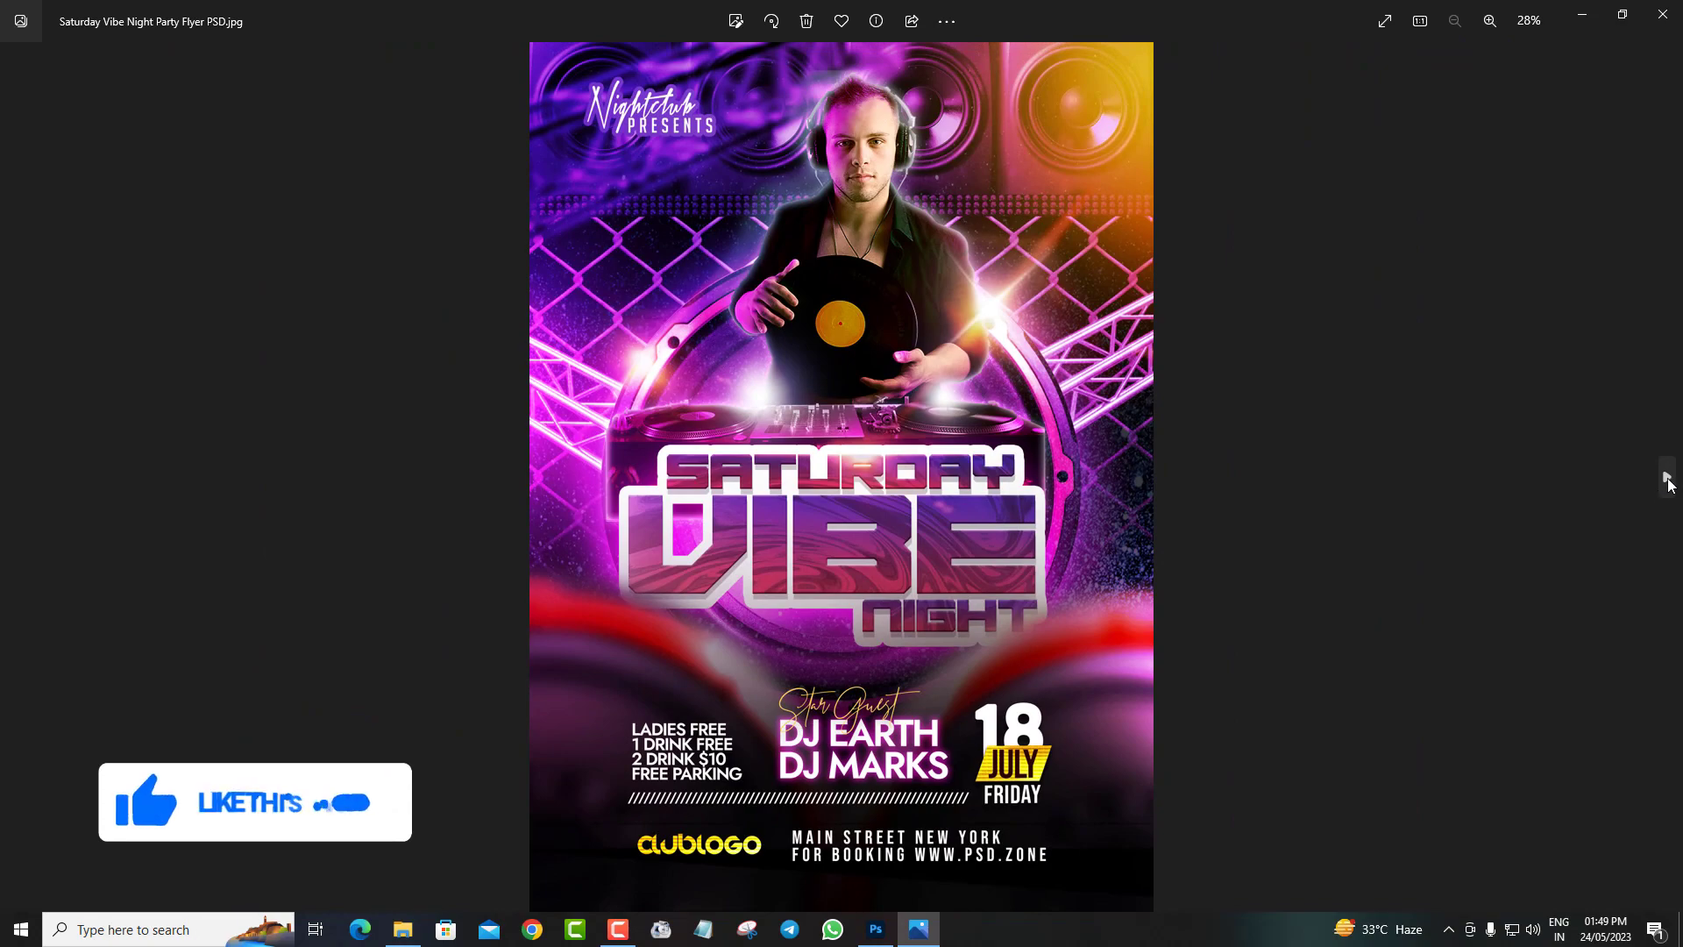
Move to the Summer Calling Festival flyer and zoom in and out on it
left_click(1666, 480)
scroll(993, 626, "up", 2)
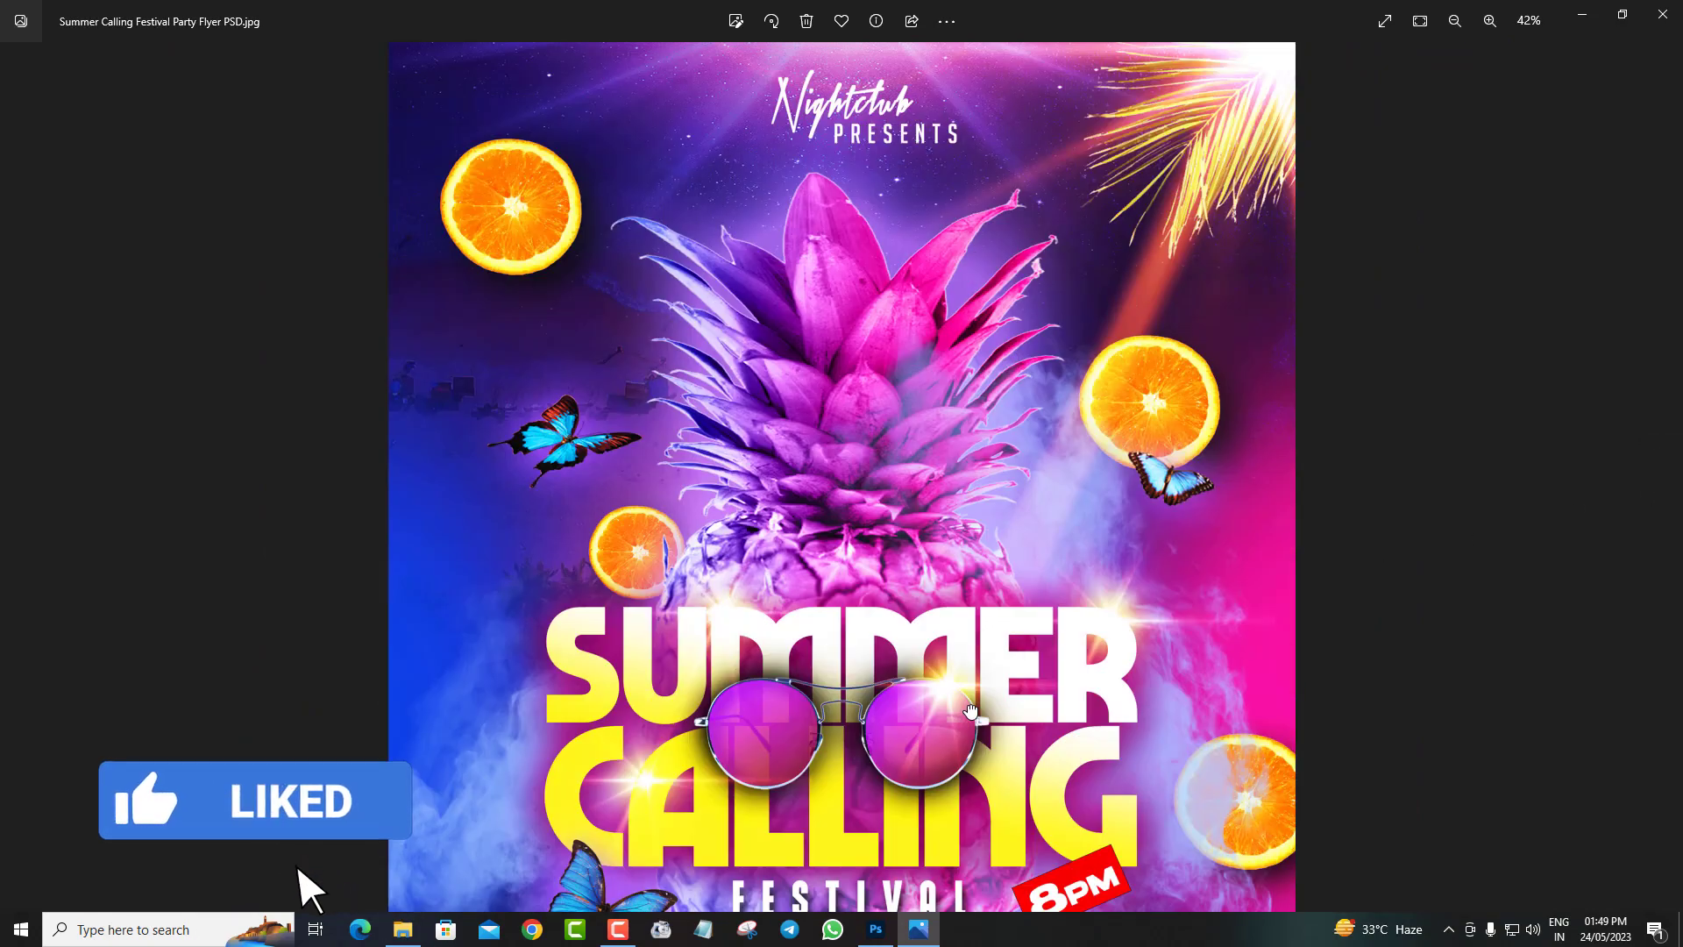
scroll(964, 684, "up", 2)
scroll(944, 737, "down", 3)
scroll(999, 701, "down", 2)
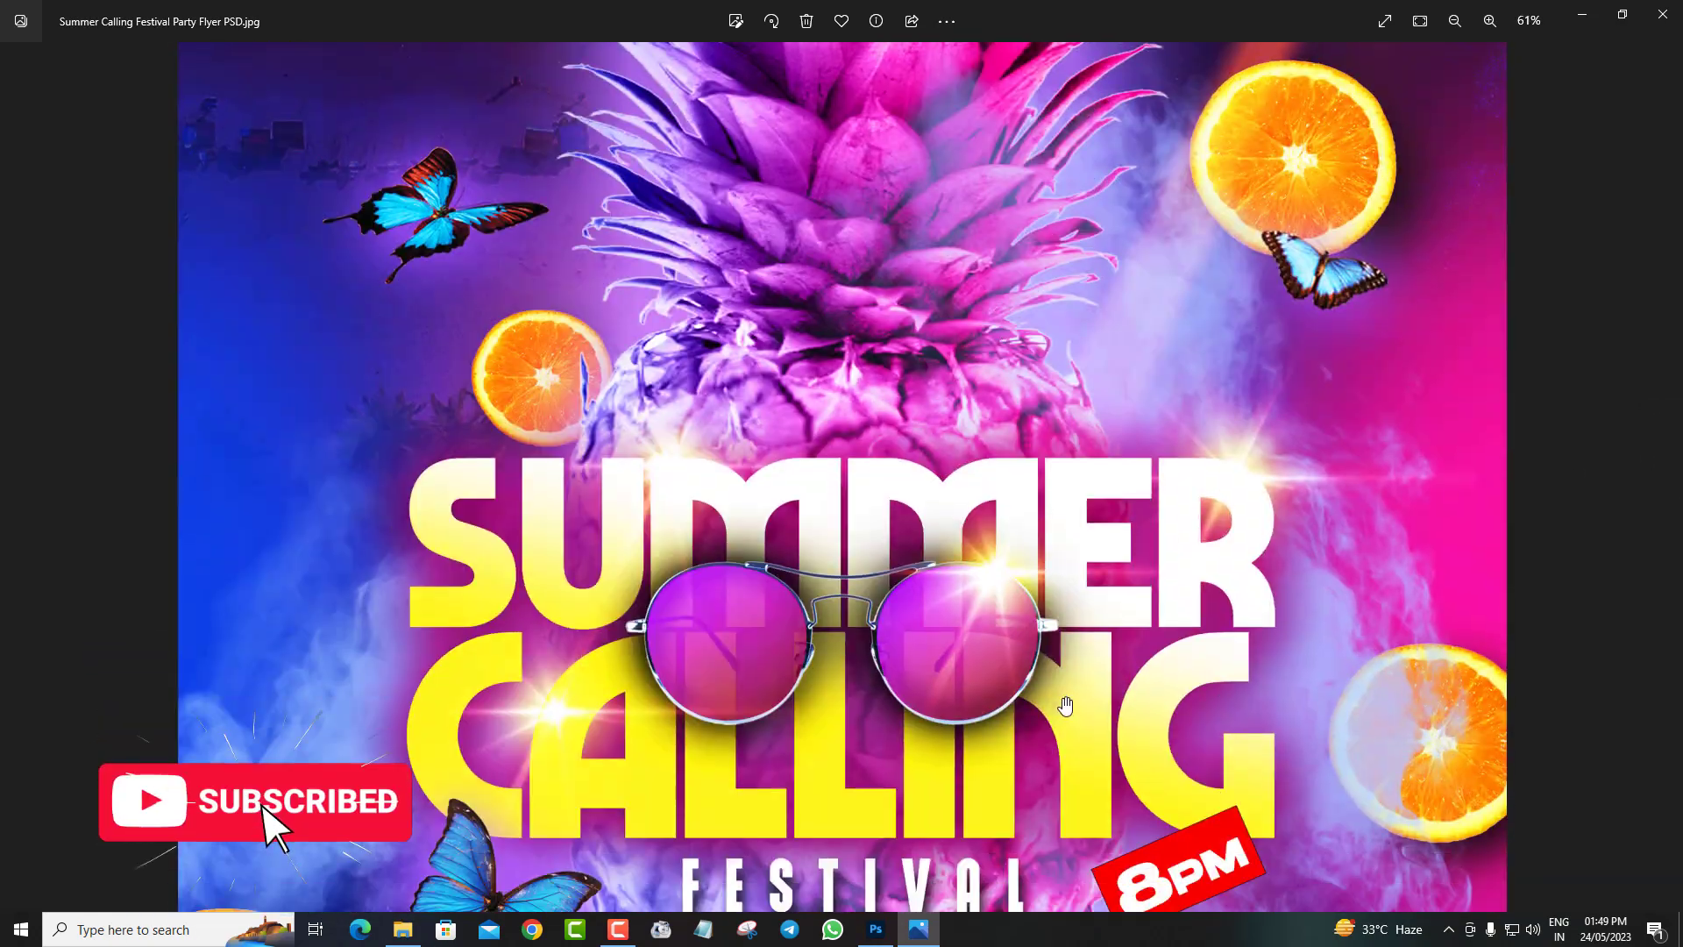
scroll(1052, 684, "down", 3)
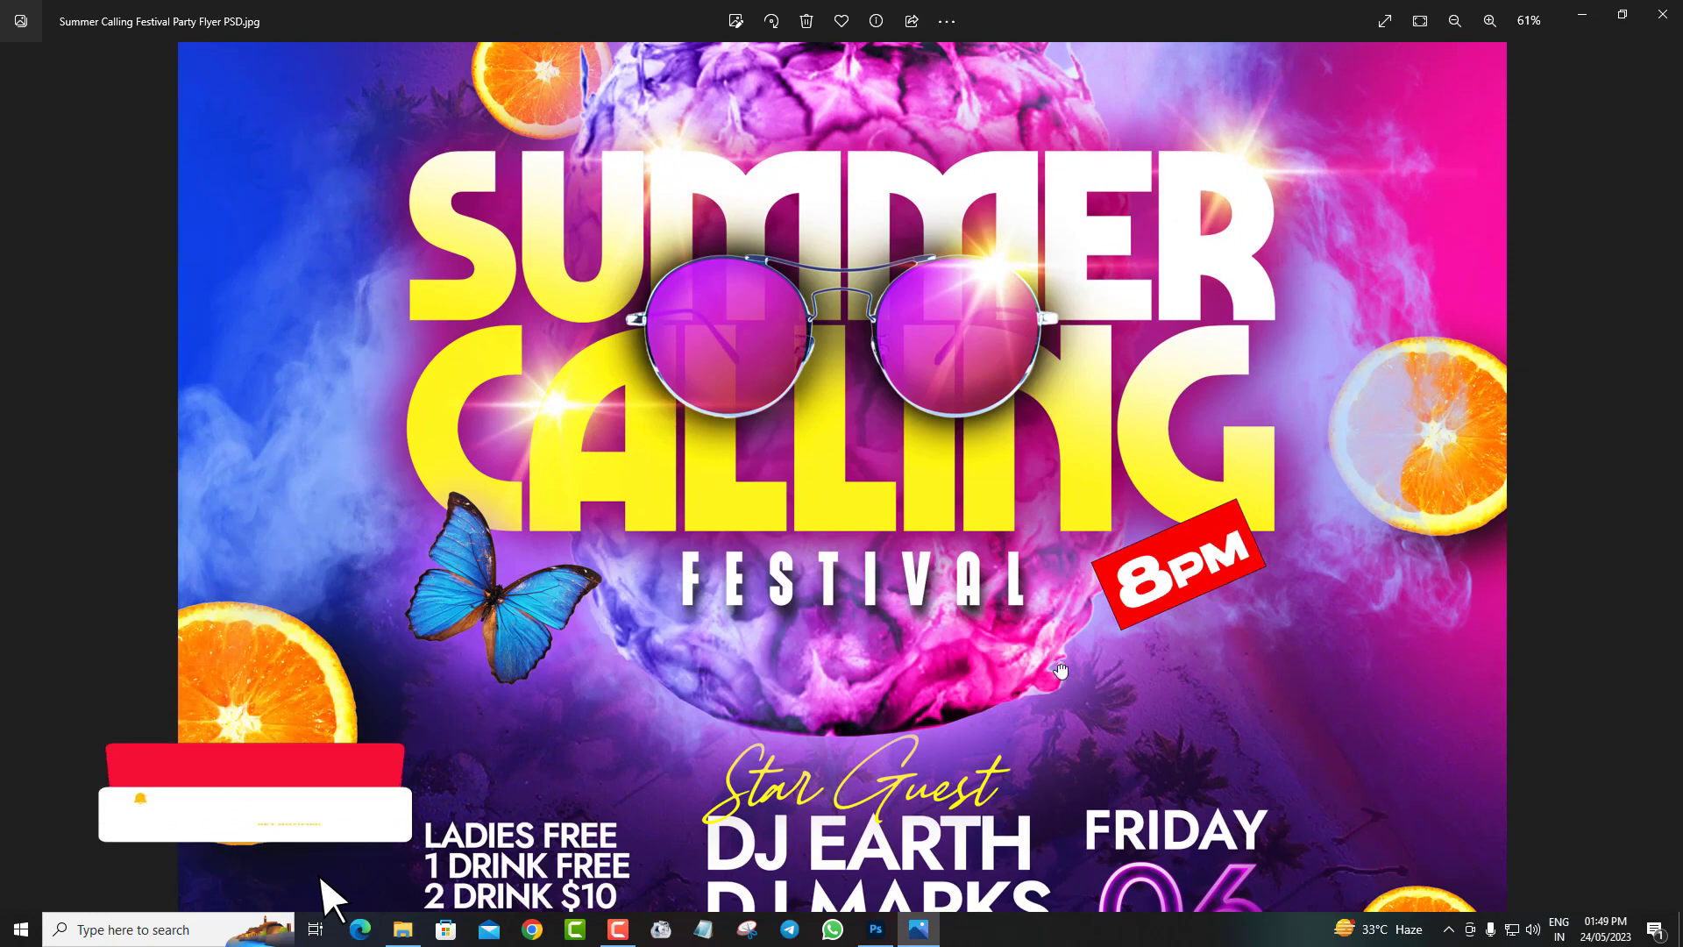
scroll(1061, 671, "down", 1)
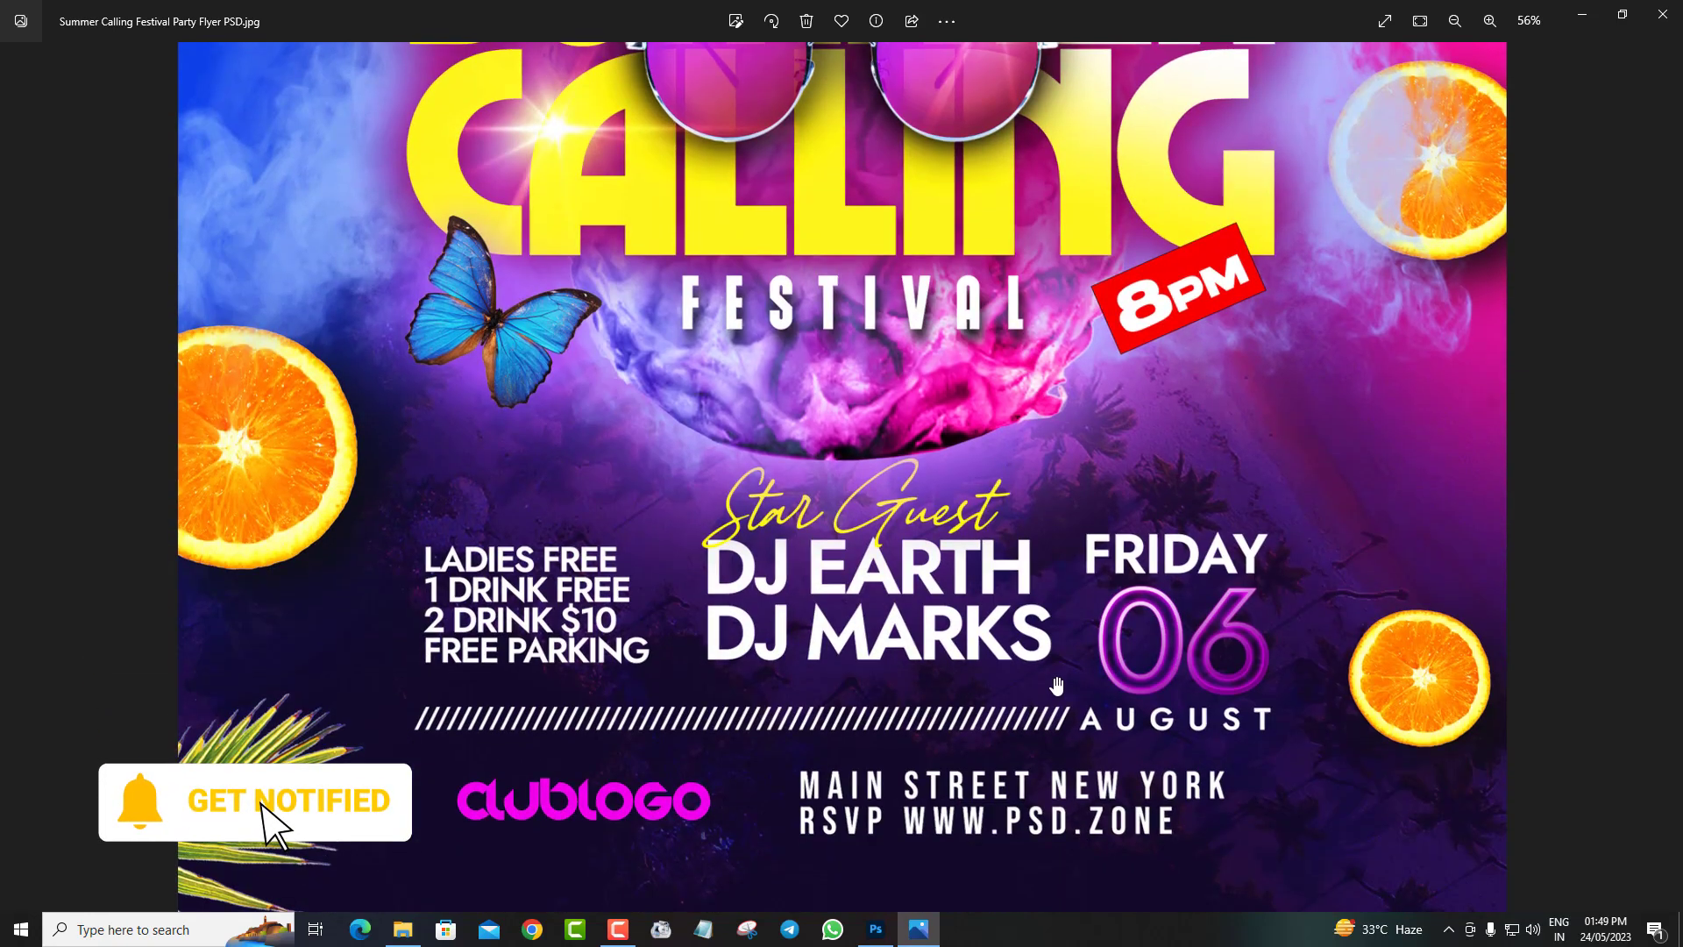
scroll(1061, 693, "down", 2)
scroll(1062, 708, "down", 2)
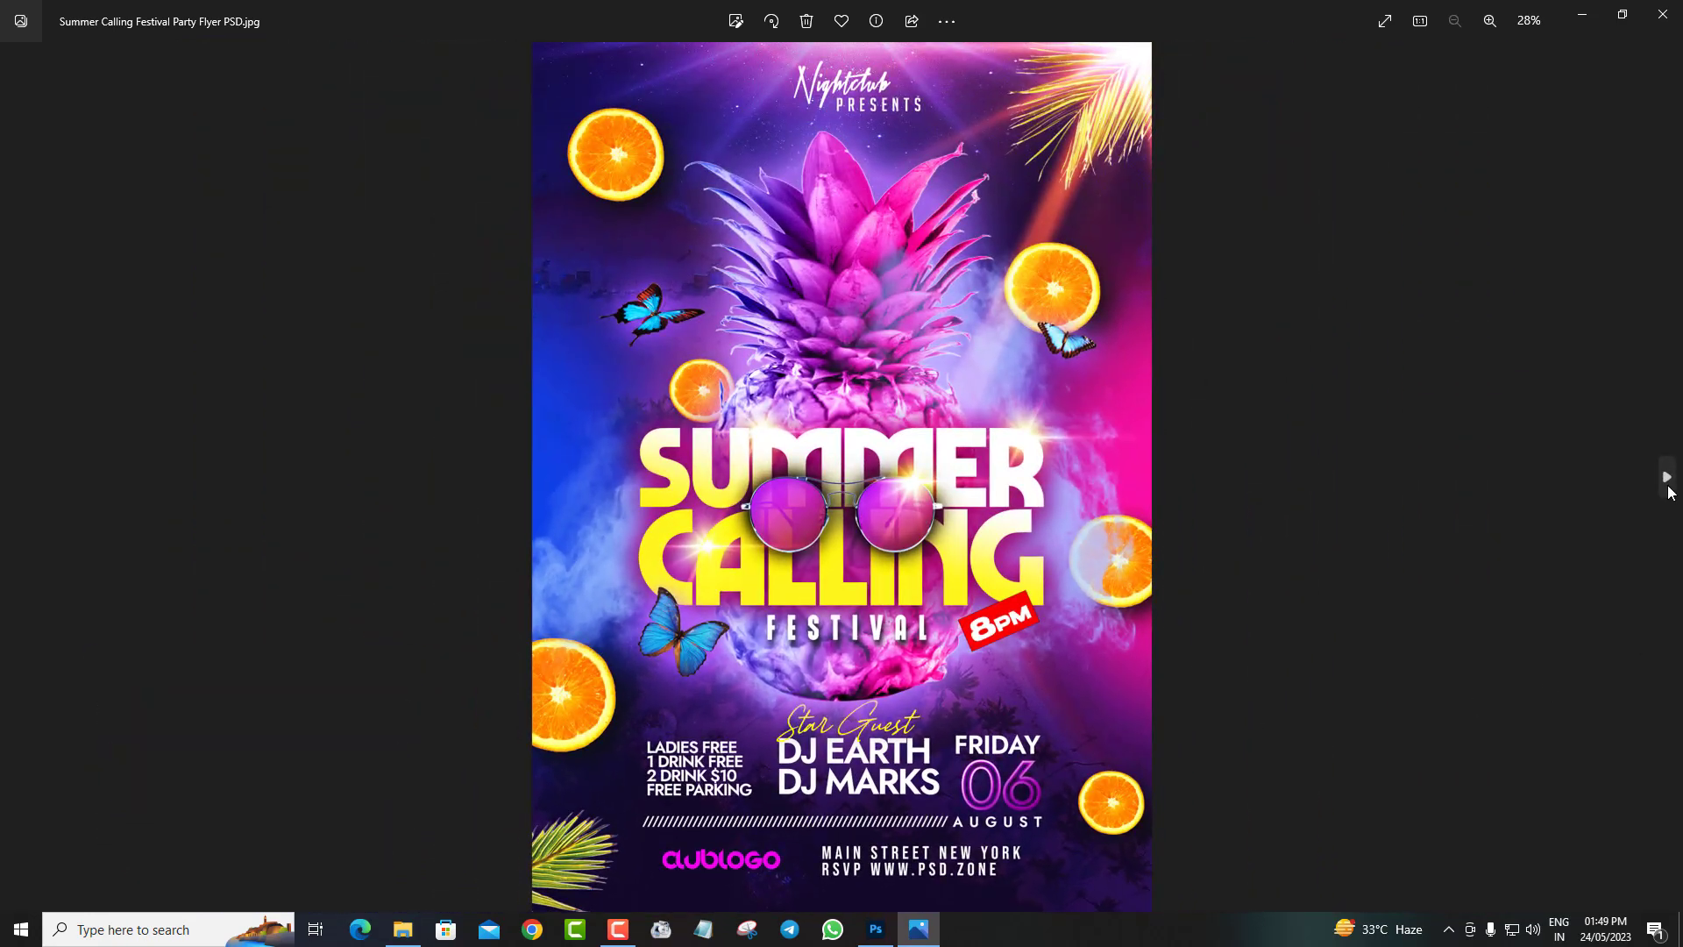
Move to Summer Friday Party Flyer PSD Template.jpg and zoom in and out on it
left_click(1667, 476)
scroll(914, 662, "up", 2)
scroll(915, 662, "up", 2)
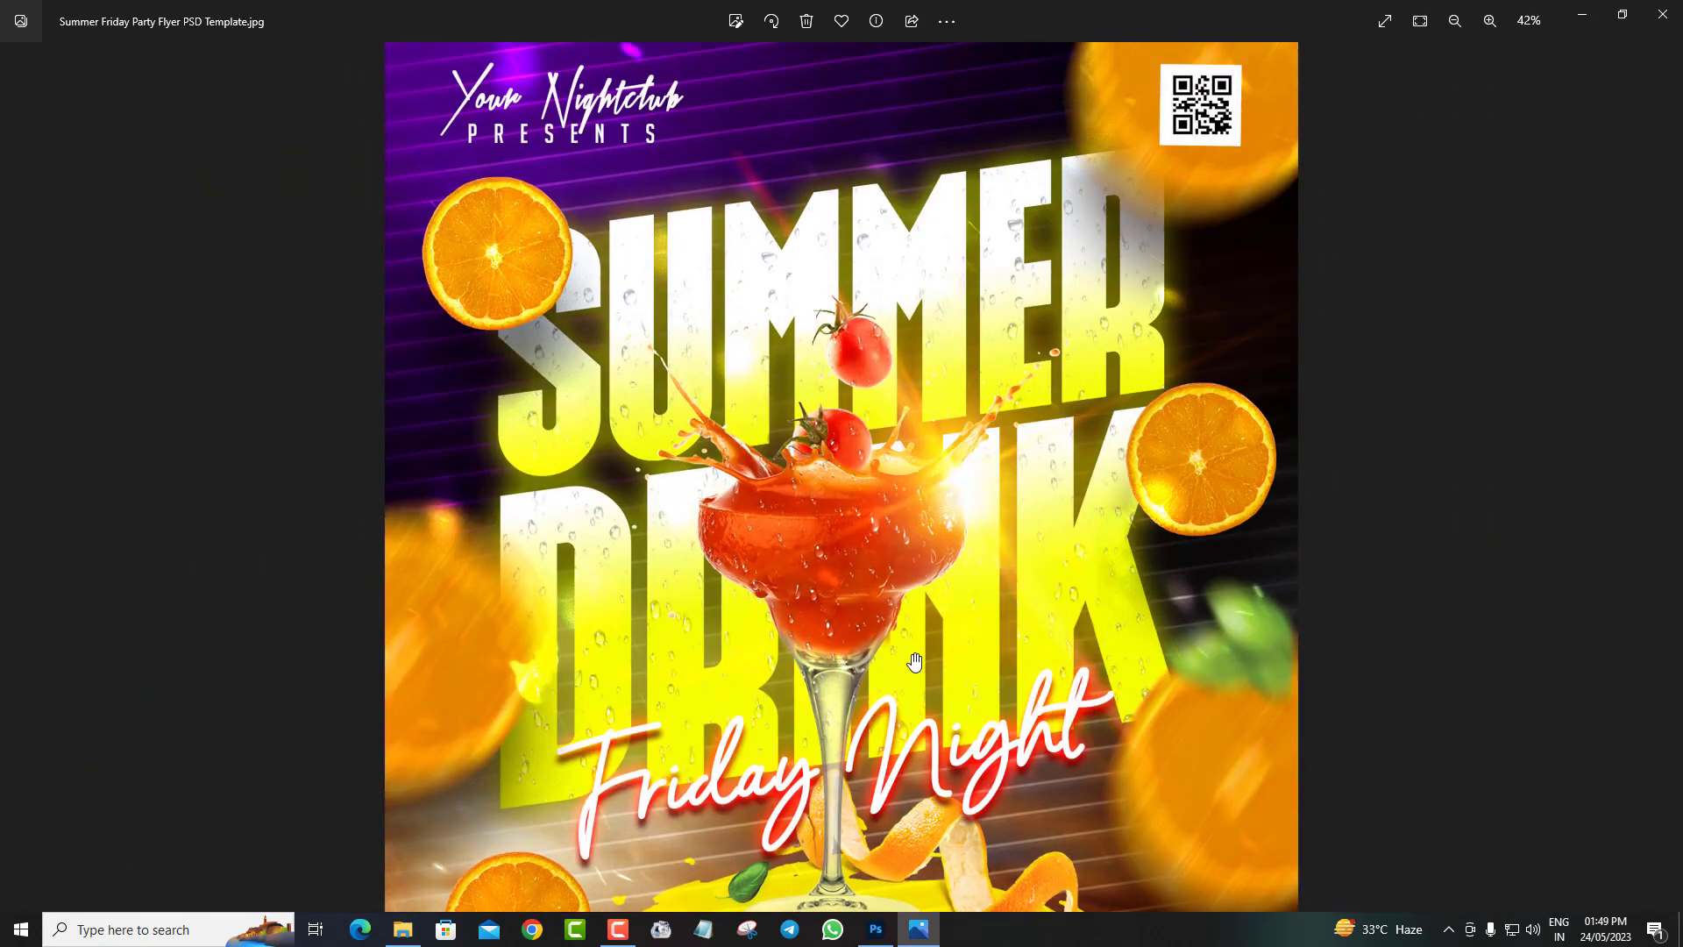
scroll(914, 662, "up", 2)
scroll(965, 596, "down", 2)
scroll(1043, 486, "up", 2)
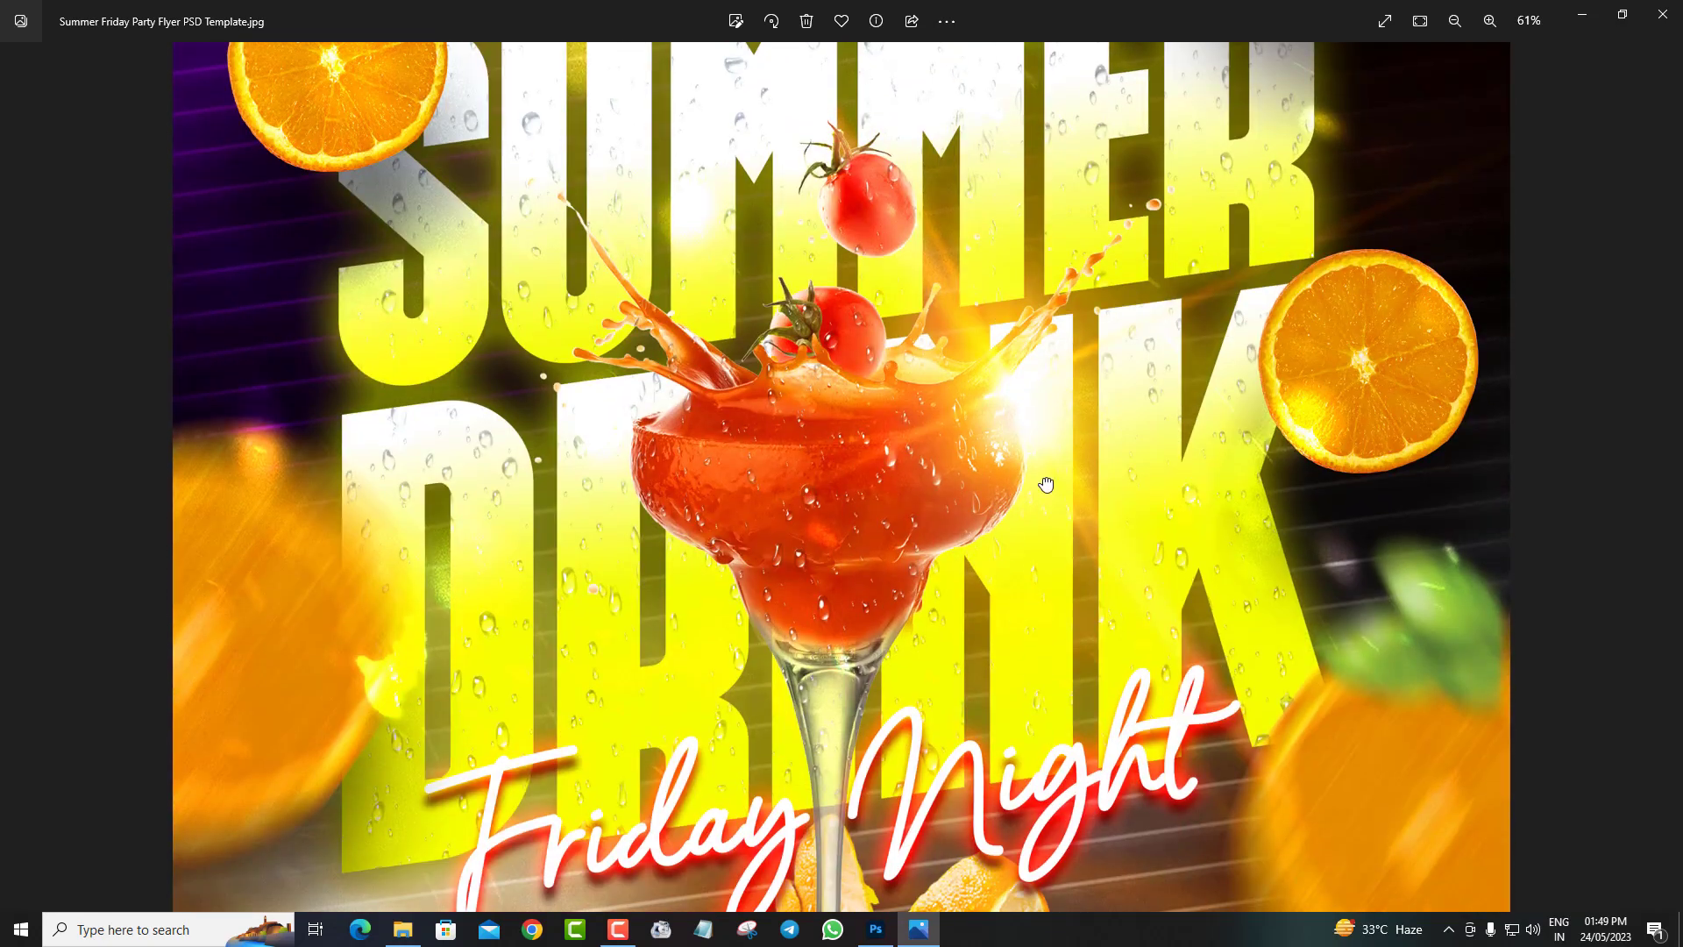
scroll(1043, 474, "down", 5)
scroll(1022, 653, "down", 4)
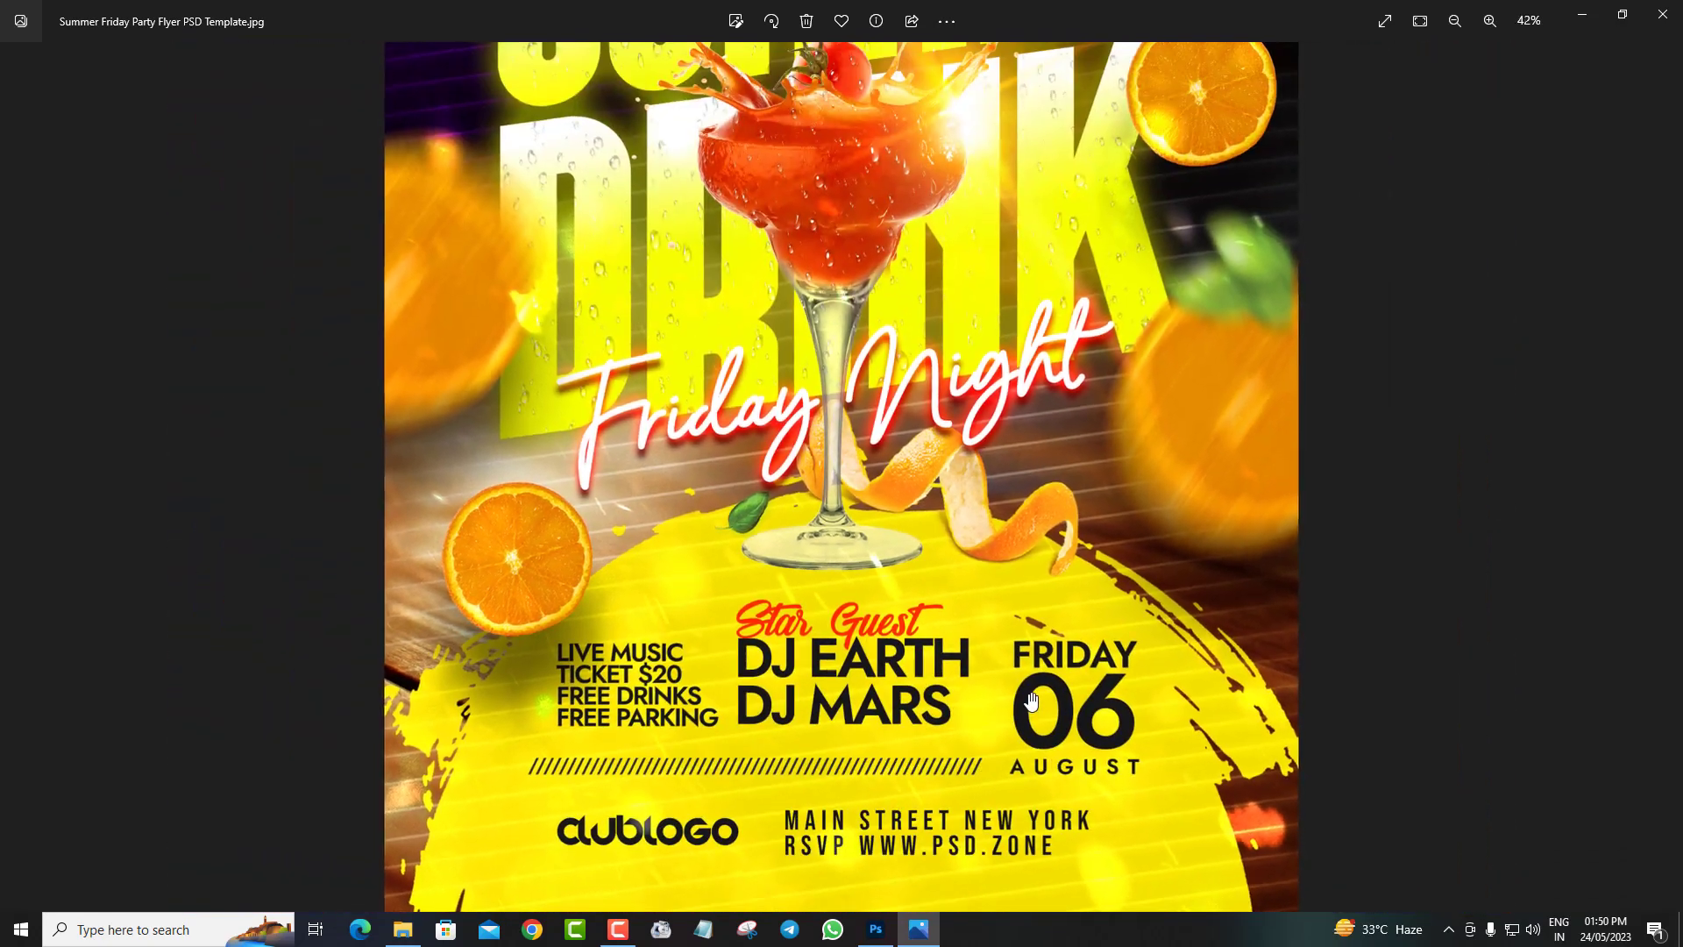
Move to the Sunset Festival flyer and zoom in and out on it
left_click(1666, 477)
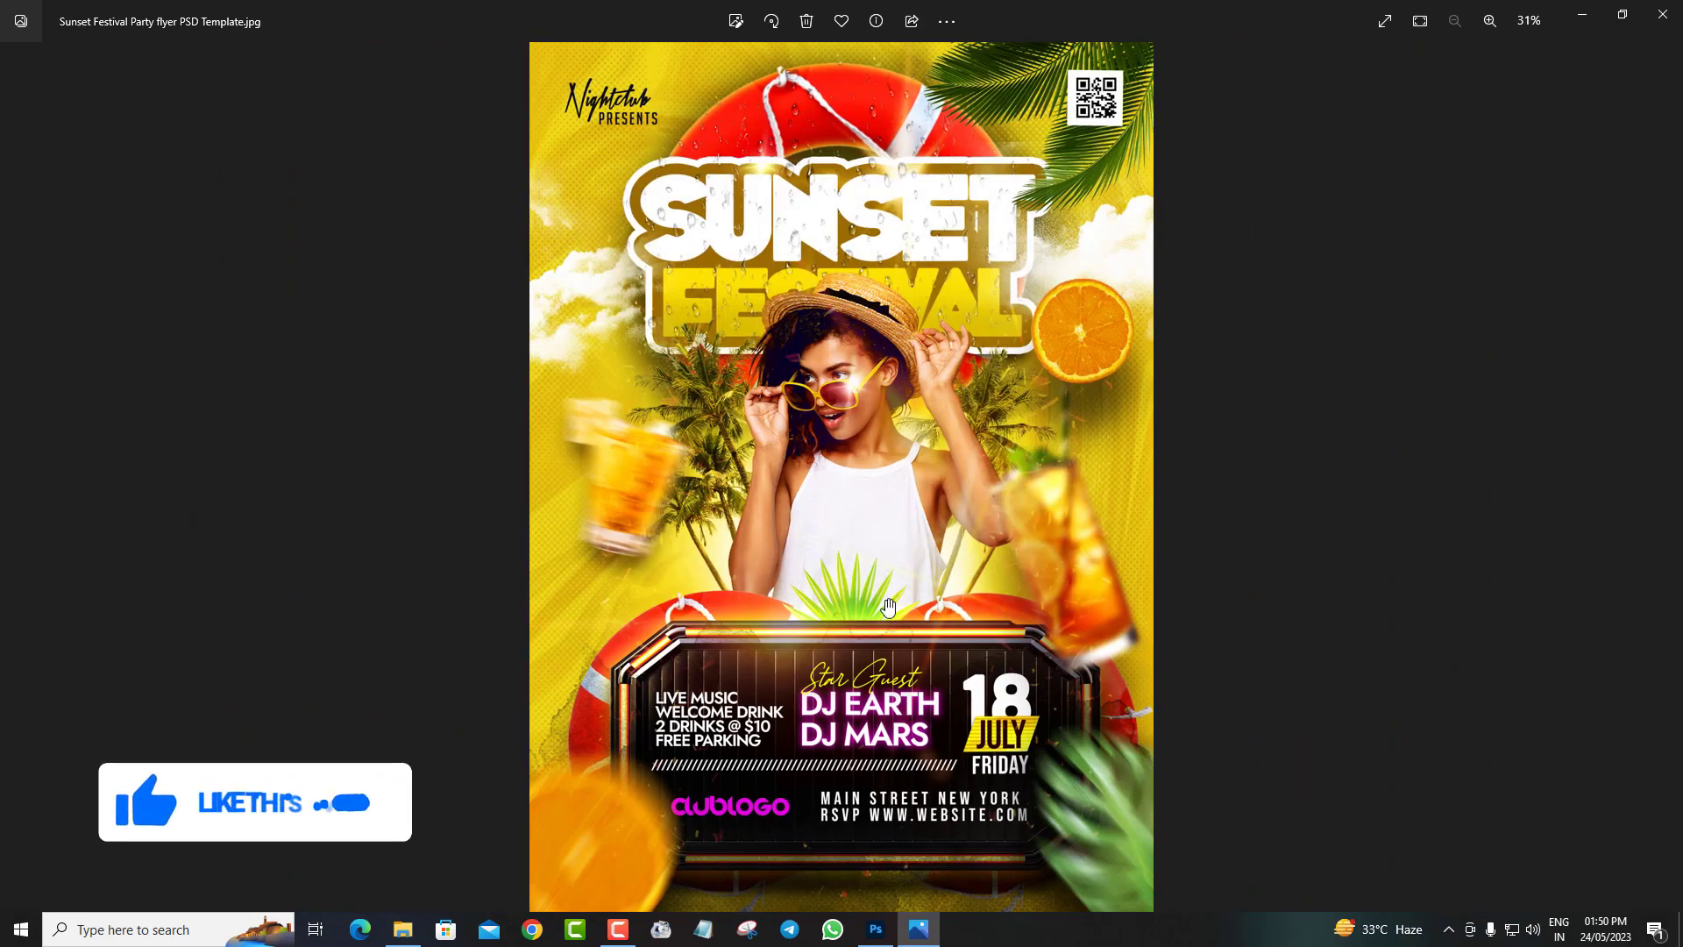
scroll(887, 607, "up", 2)
scroll(903, 667, "up", 2)
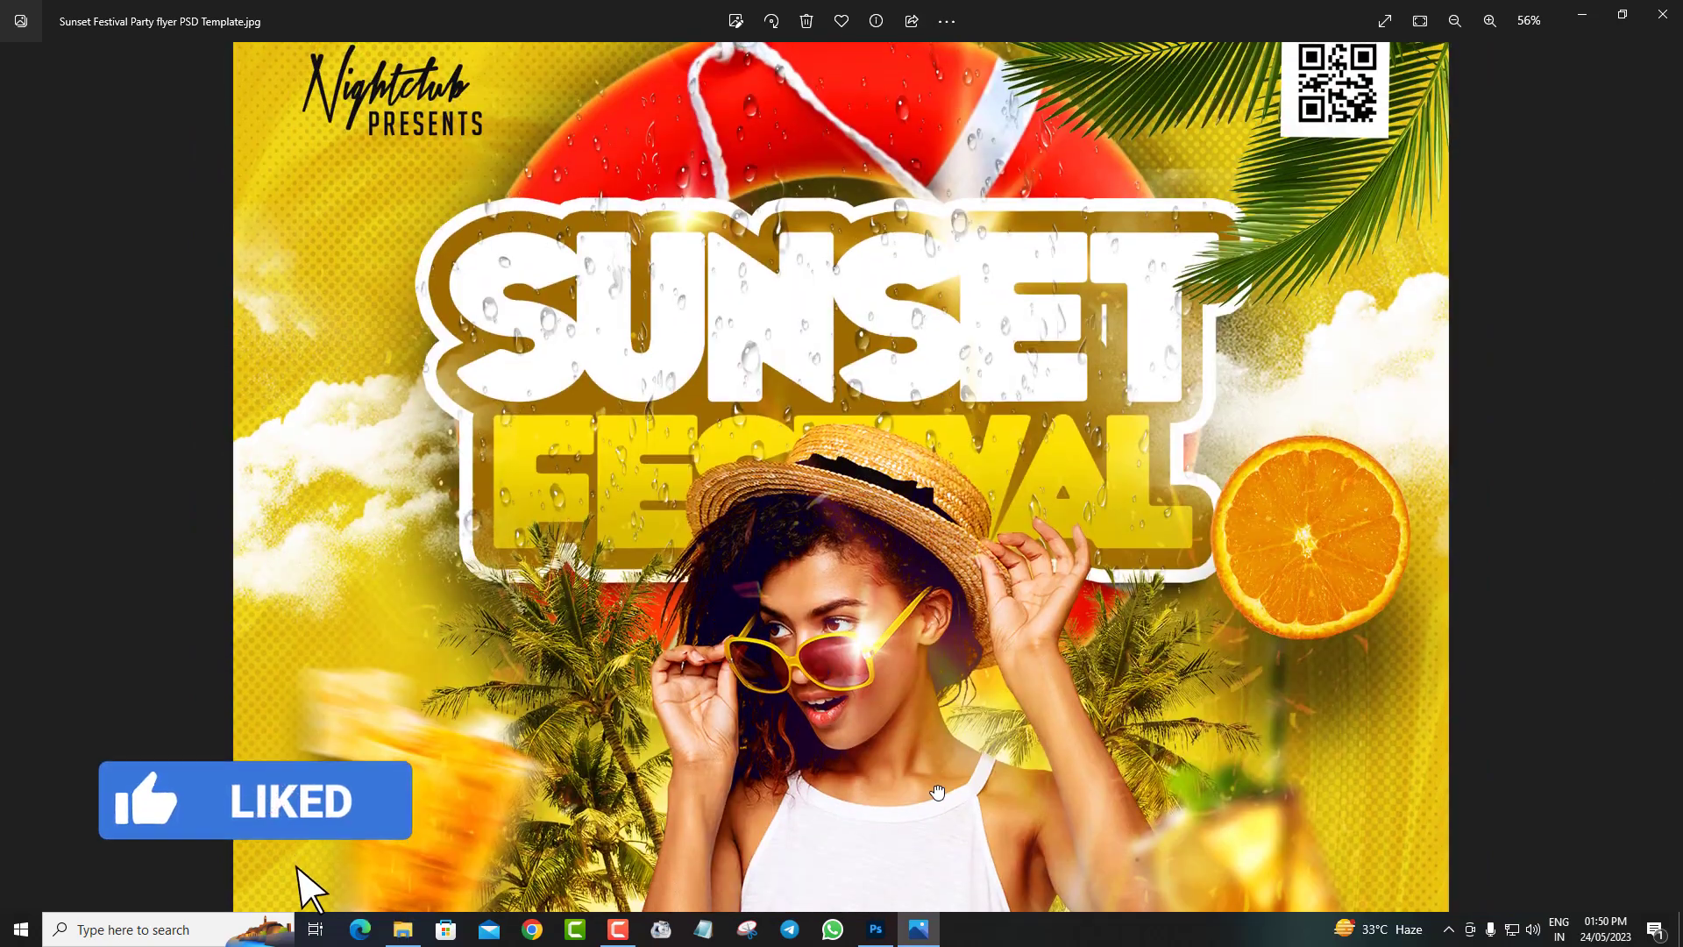
scroll(943, 784, "down", 3)
scroll(1005, 763, "down", 3)
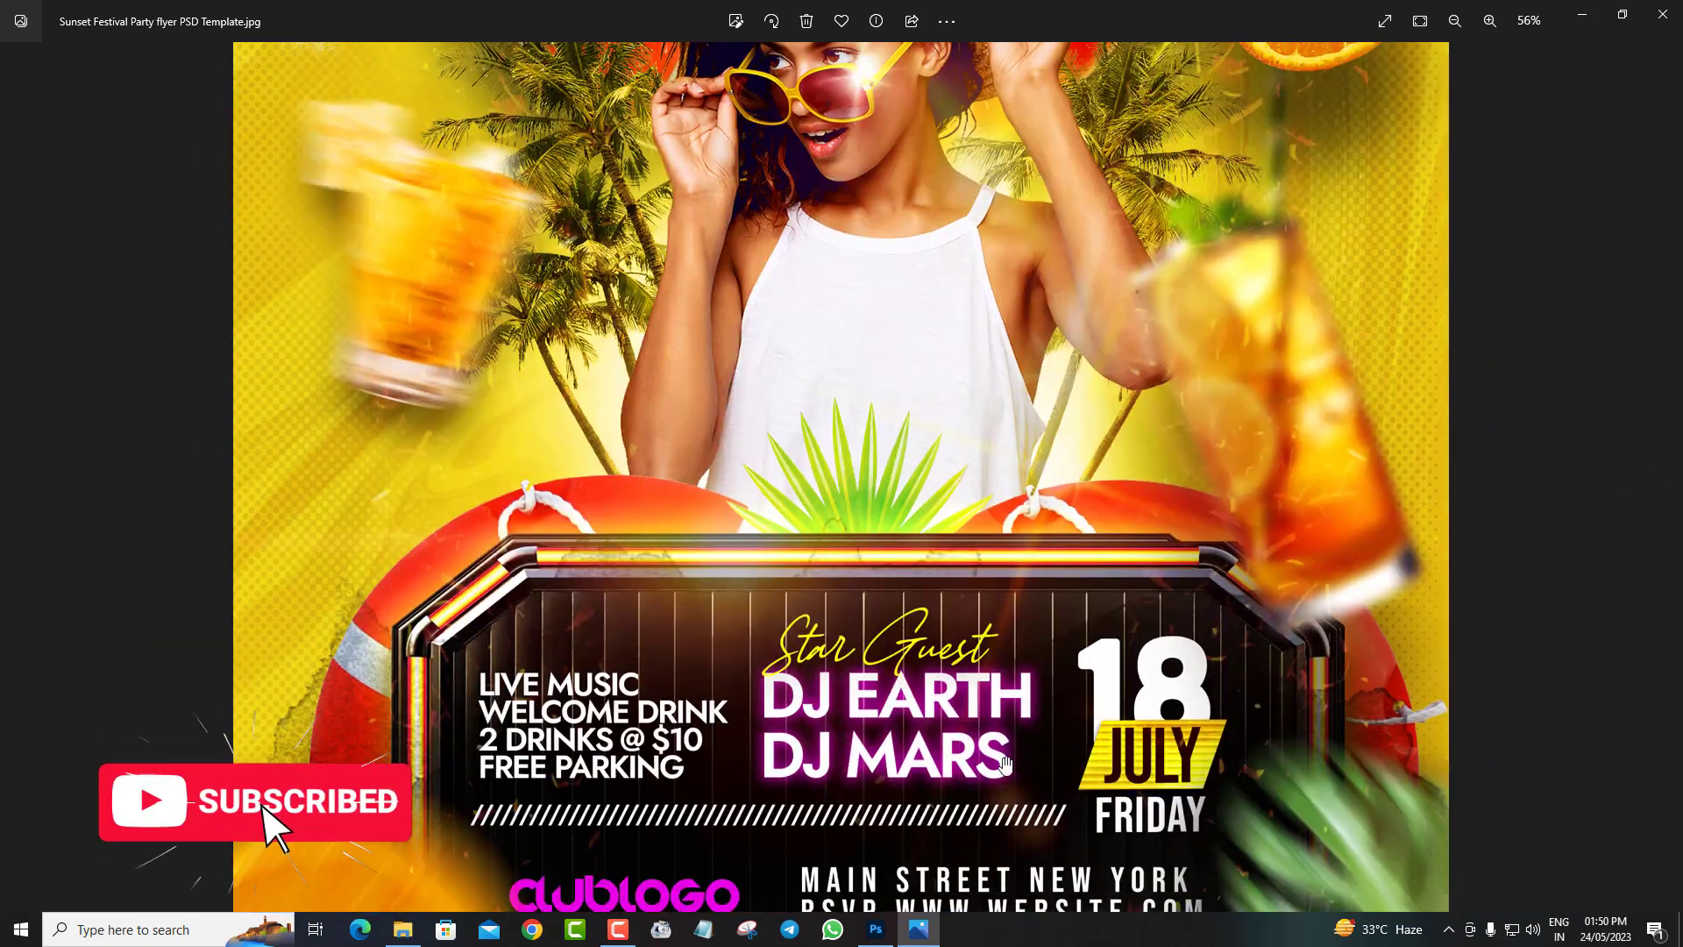
scroll(1005, 763, "down", 3)
scroll(964, 693, "down", 2)
scroll(947, 661, "down", 2)
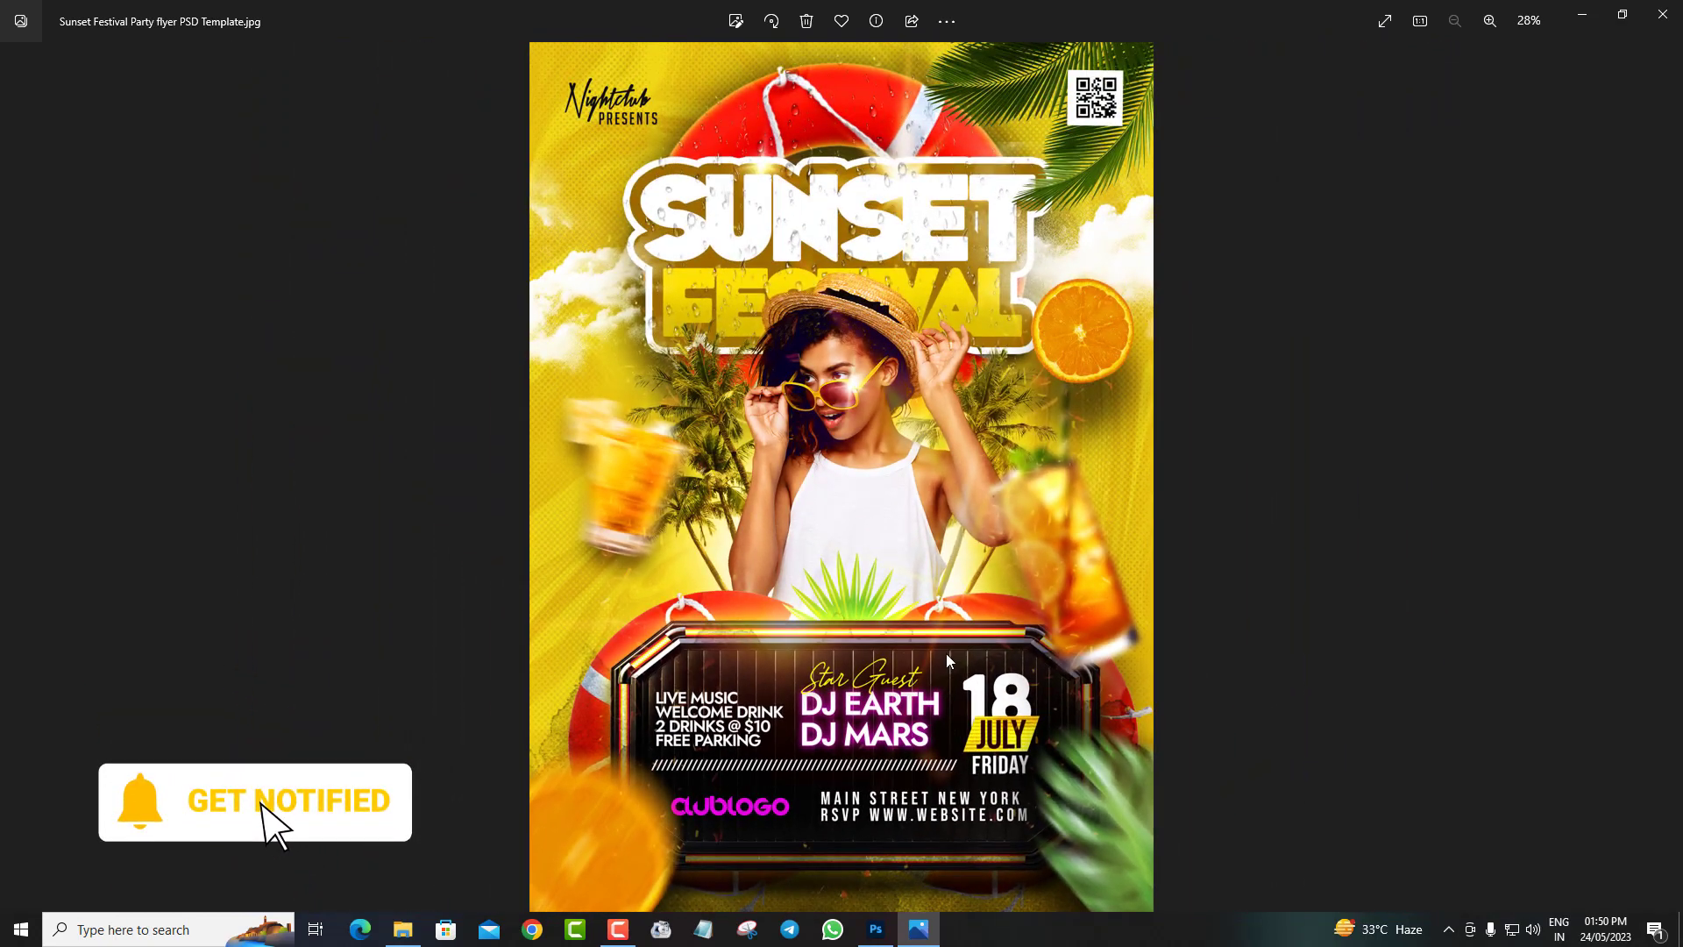
Move to the indie rock flyer and pan over the DJ names, club logo and address
left_click(1665, 481)
scroll(912, 631, "up", 2)
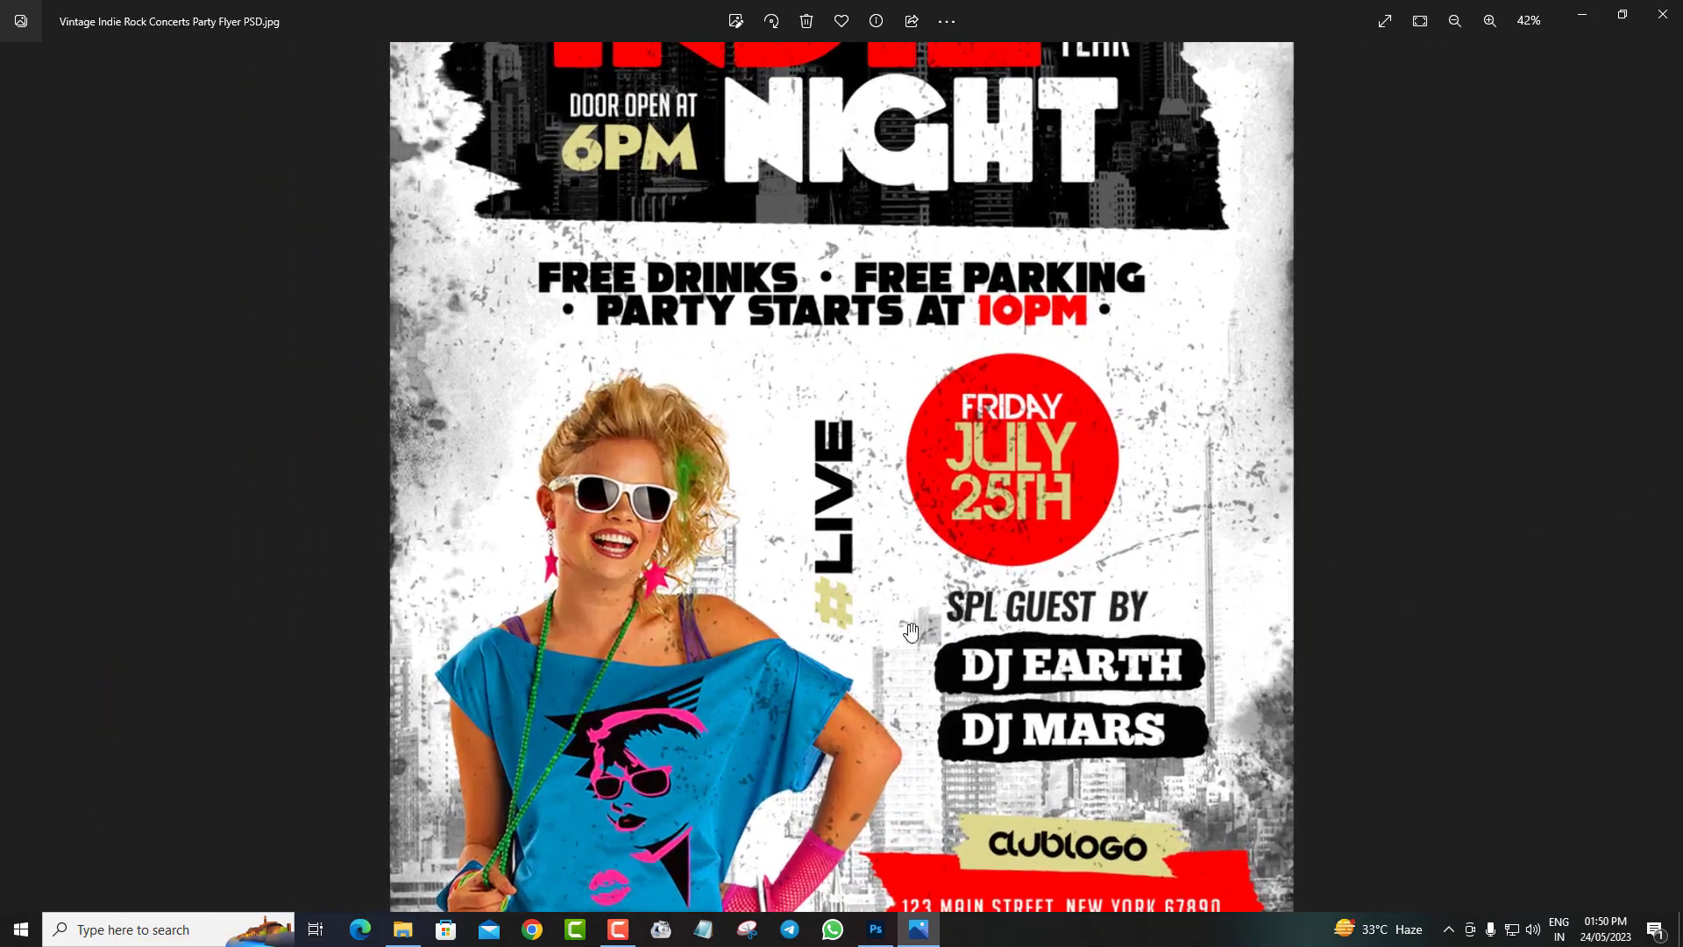
scroll(911, 631, "up", 2)
scroll(964, 736, "up", 1)
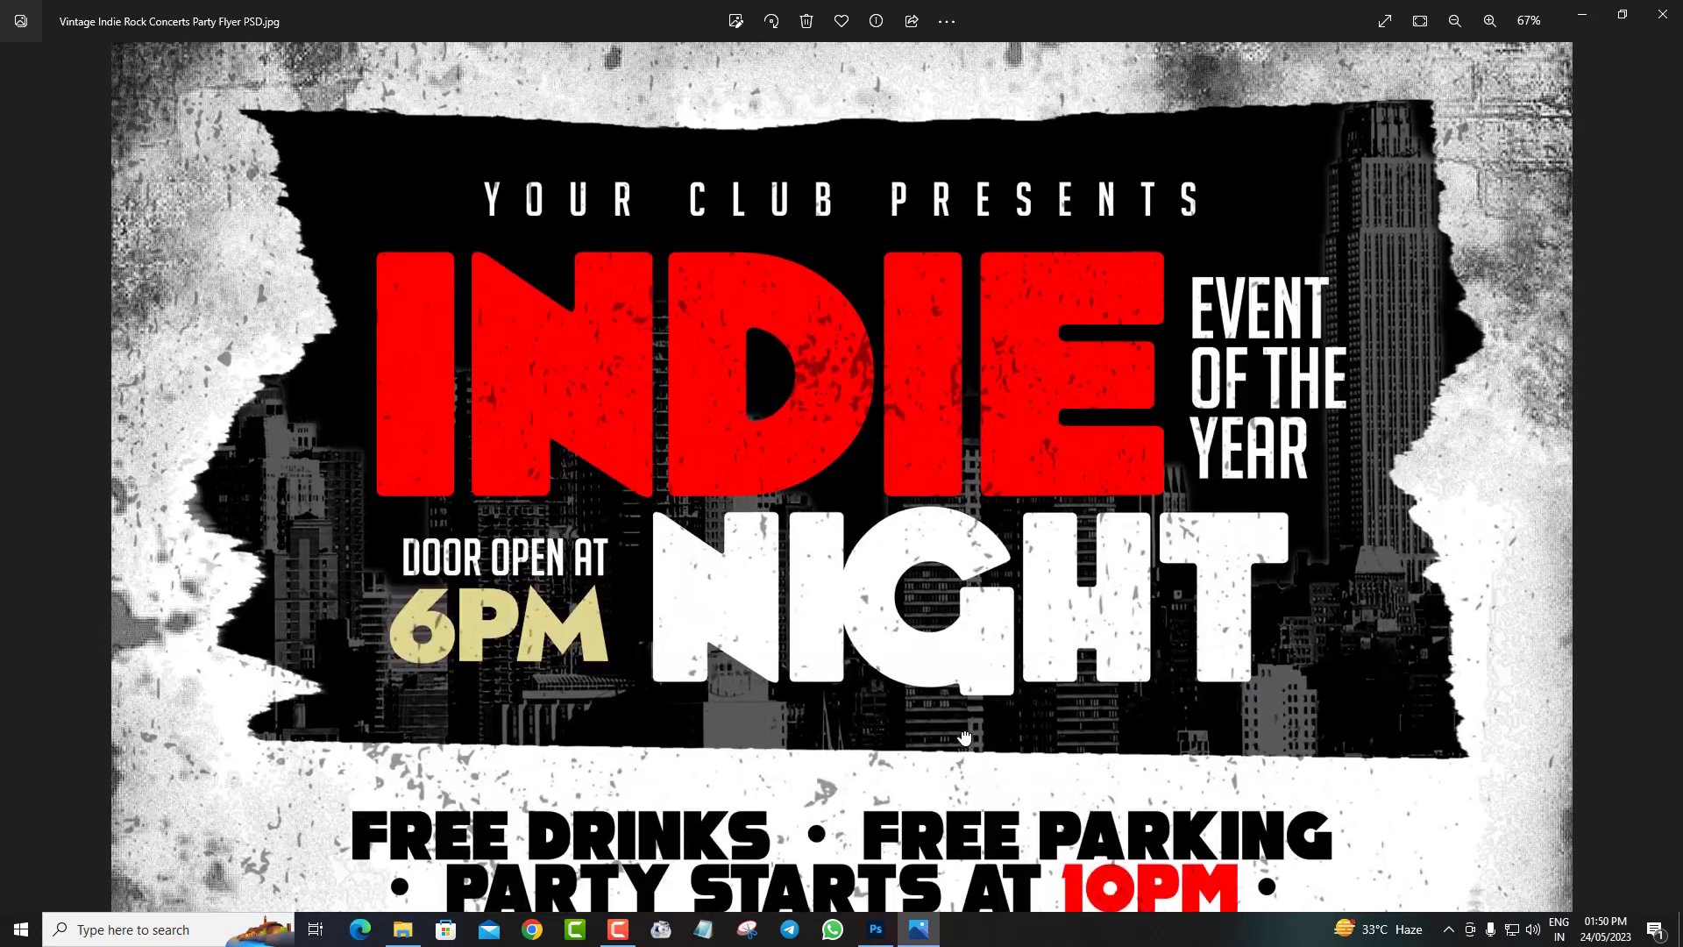
scroll(964, 736, "down", 3)
scroll(955, 753, "down", 1)
scroll(938, 771, "down", 3)
scroll(922, 798, "up", 2)
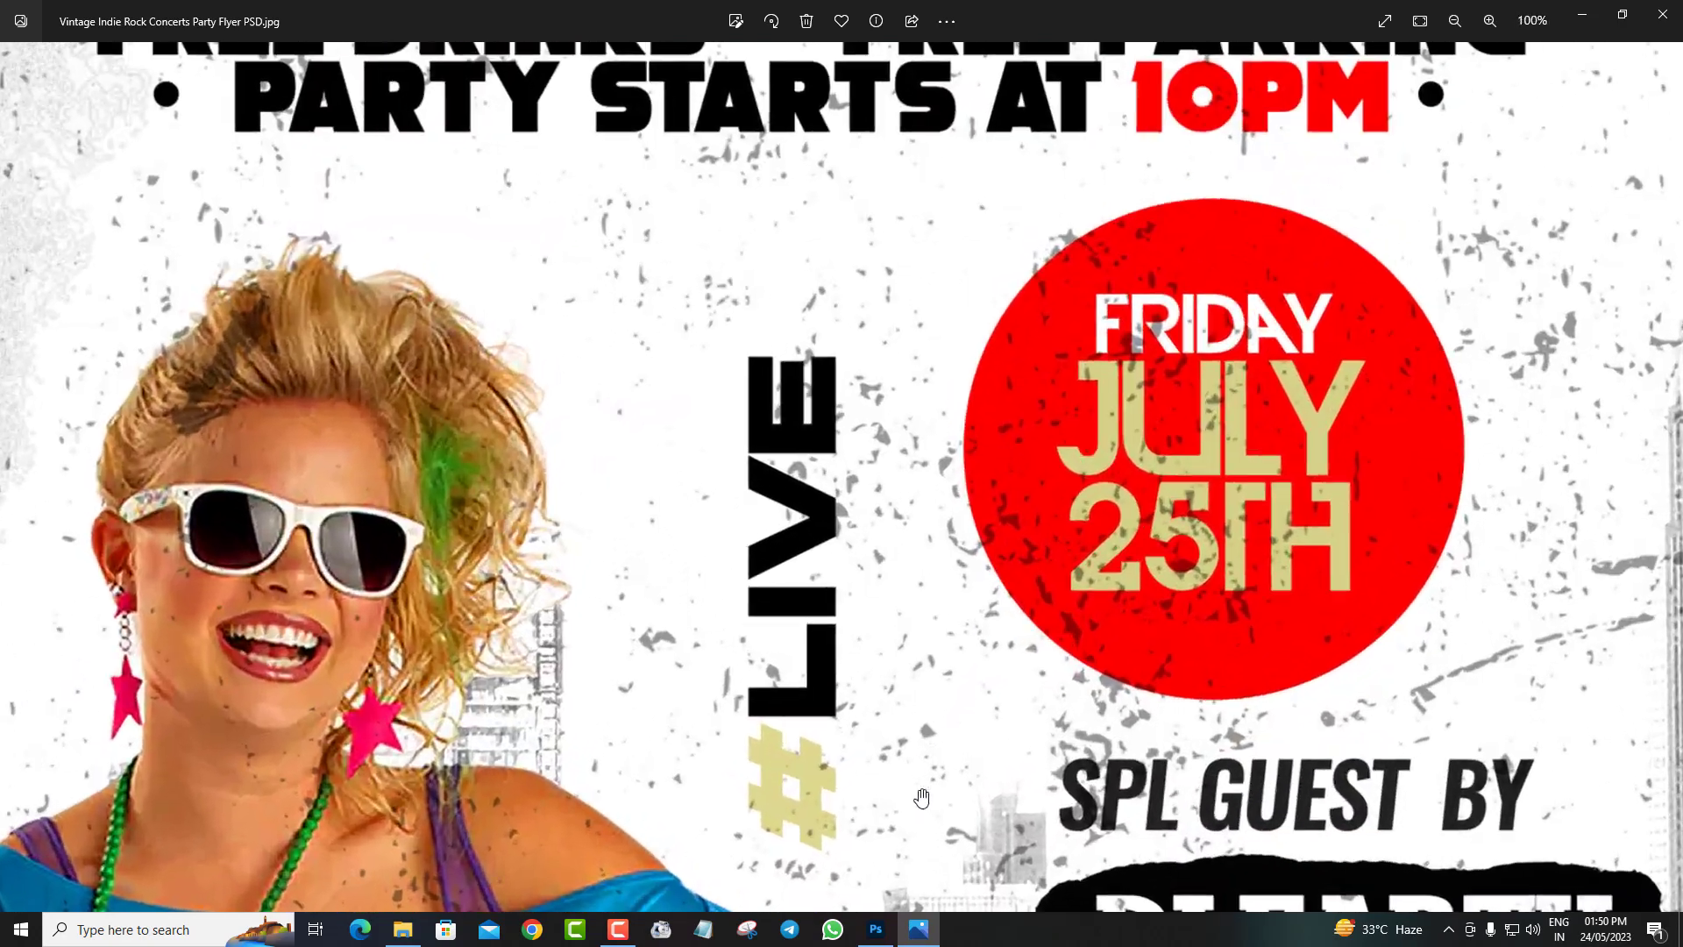
left_click_drag(921, 798, 1029, 348)
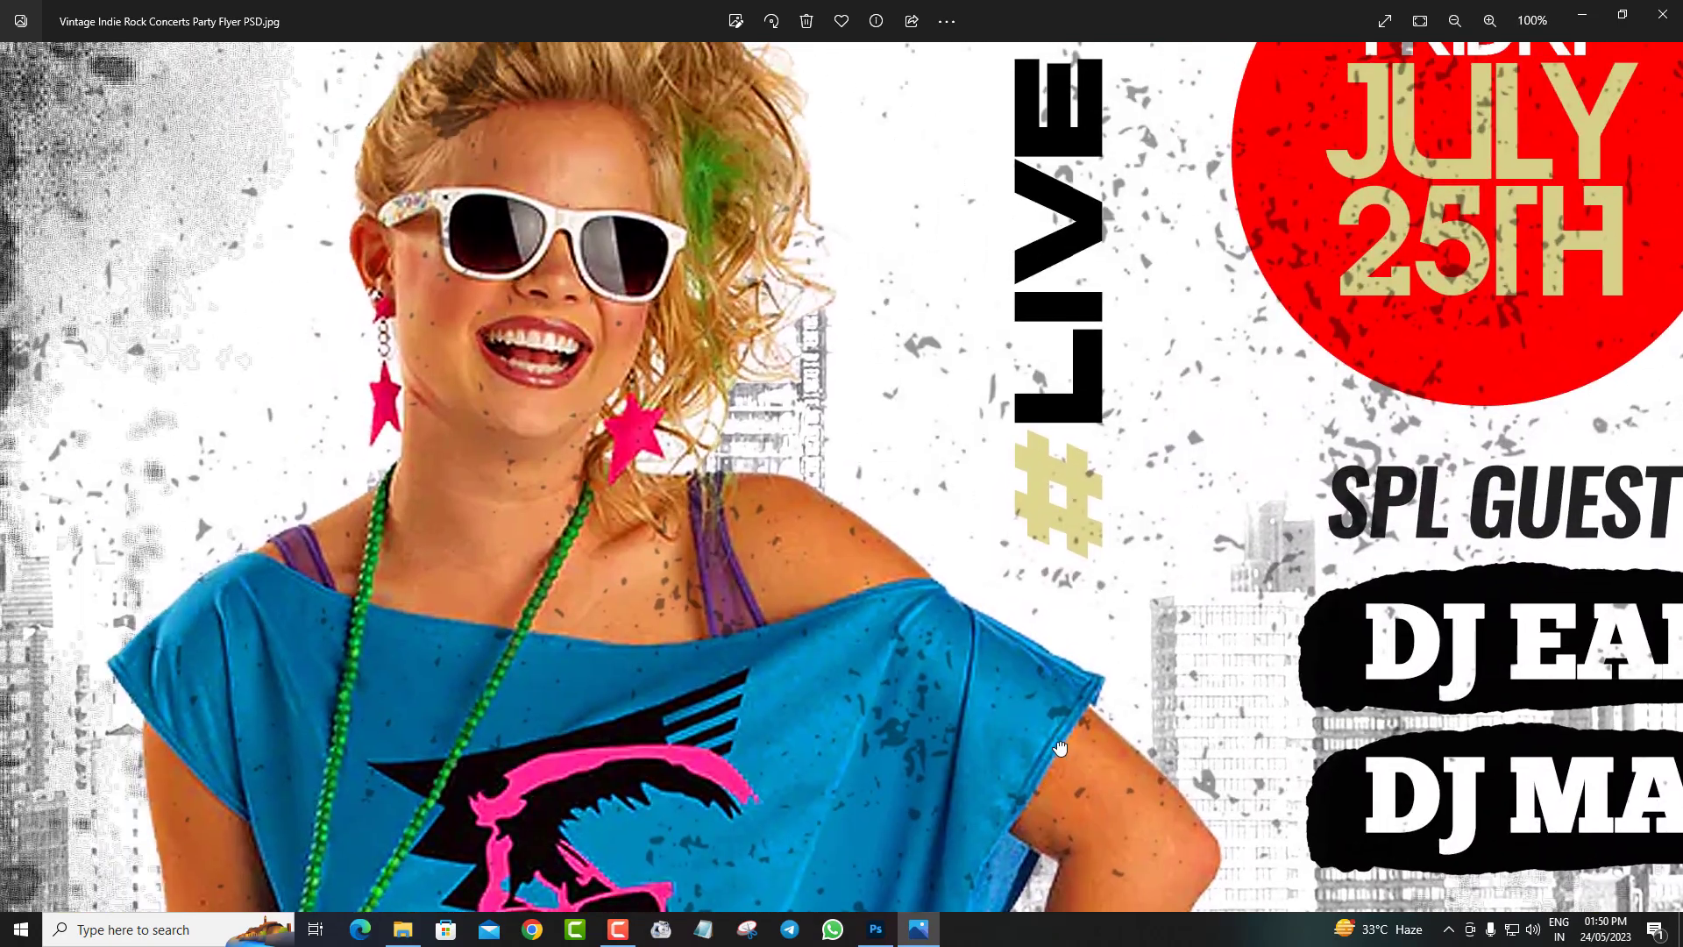
left_click_drag(879, 647, 672, 367)
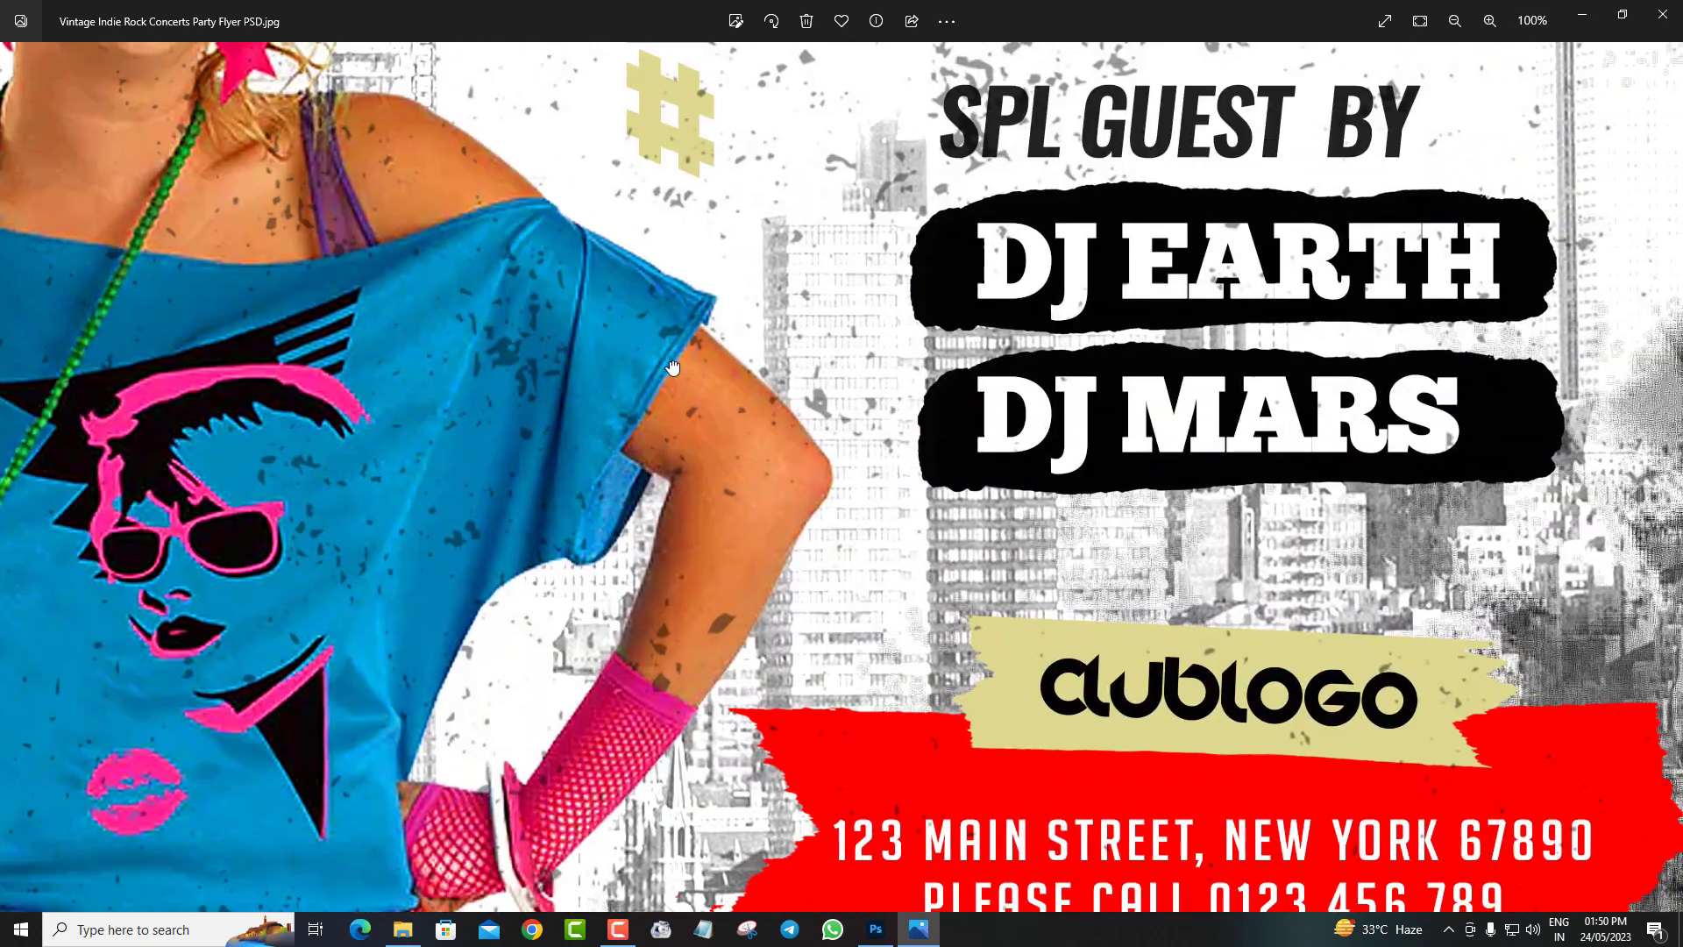
scroll(1235, 657, "down", 3)
scroll(1262, 683, "down", 2)
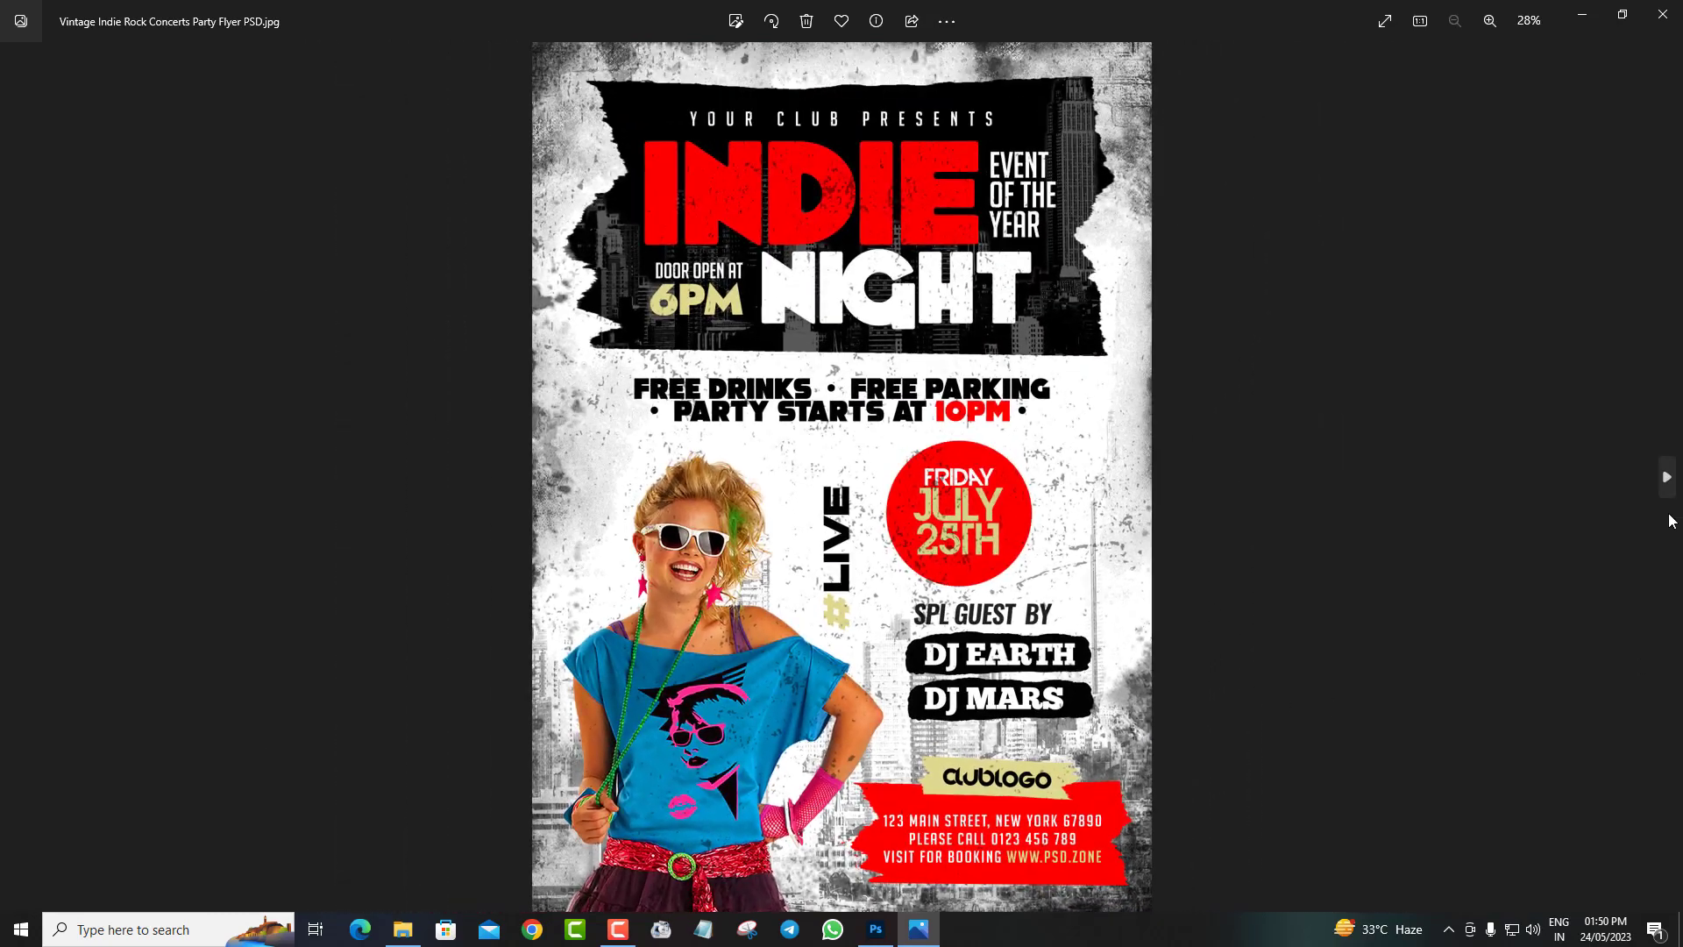
Move to the After Work flyer and pan to its title
left_click(1667, 479)
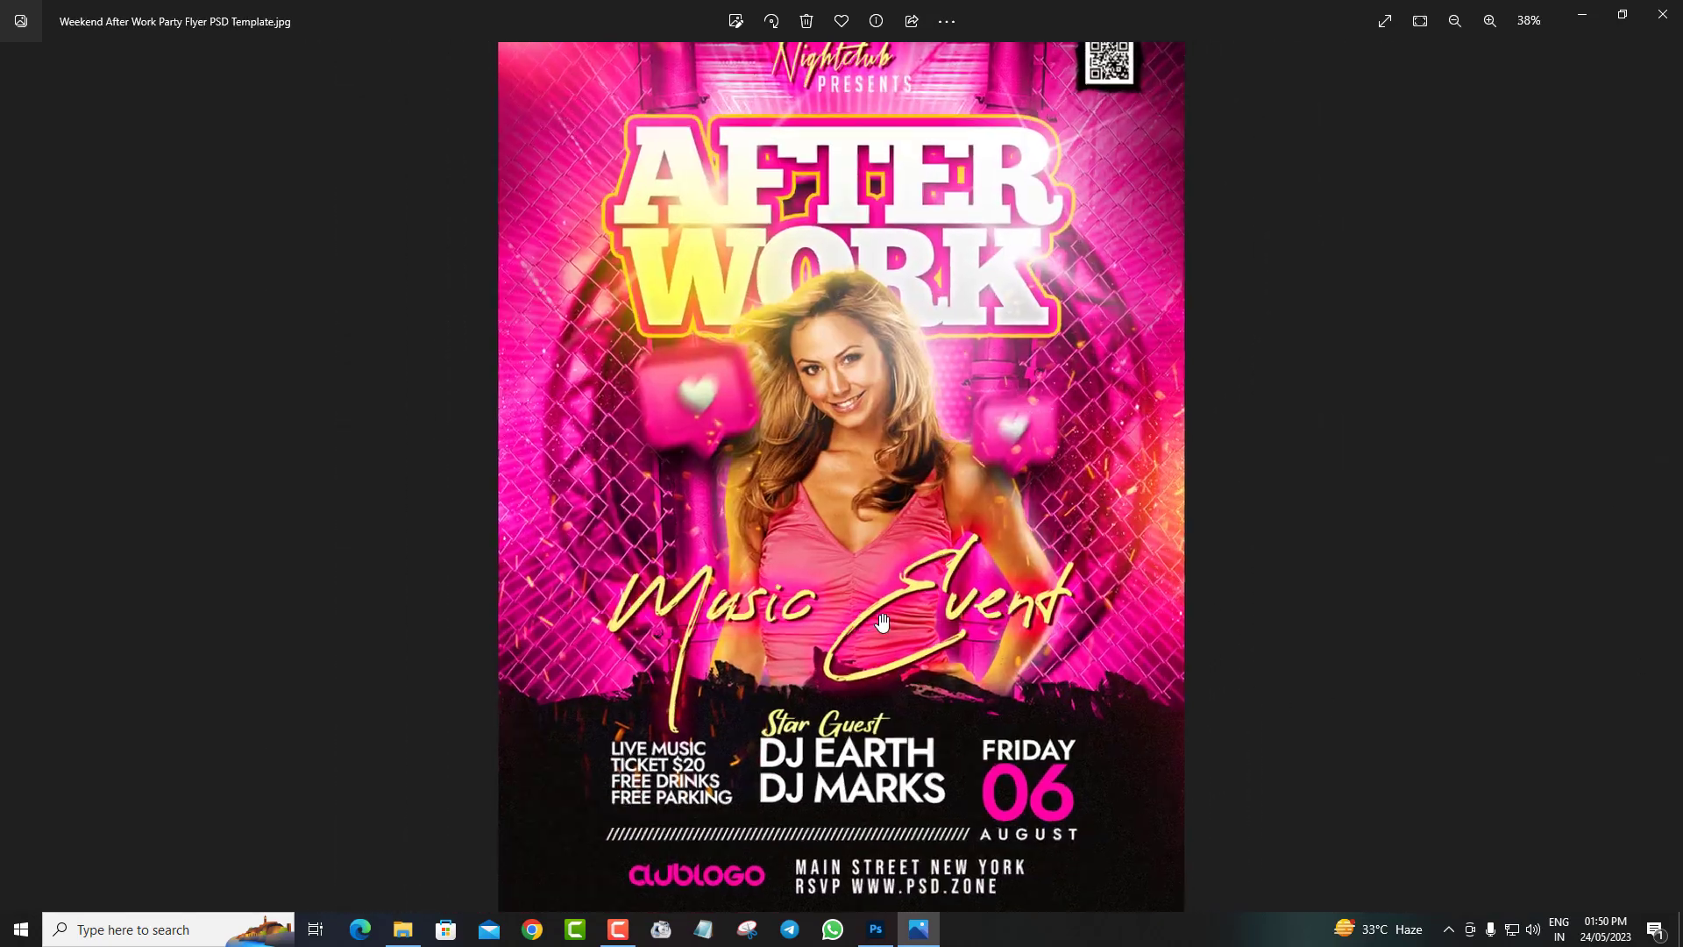
scroll(989, 259, "up", 3)
left_click_drag(989, 260, 921, 328)
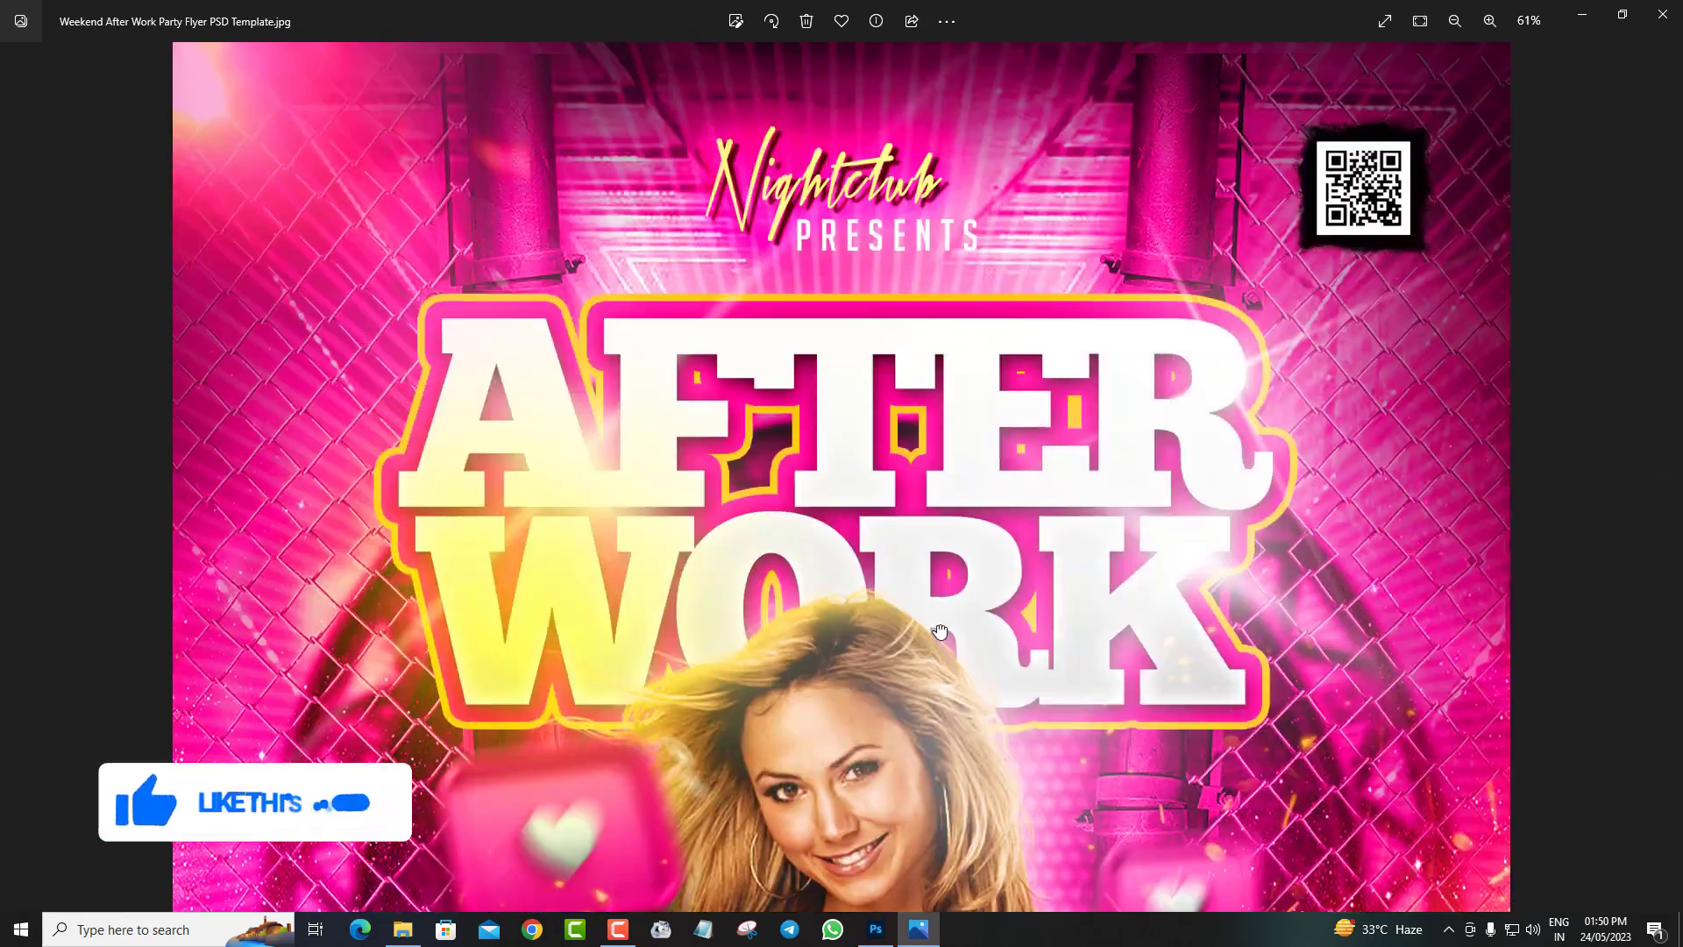
scroll(920, 329, "down", 5)
scroll(973, 596, "down", 5)
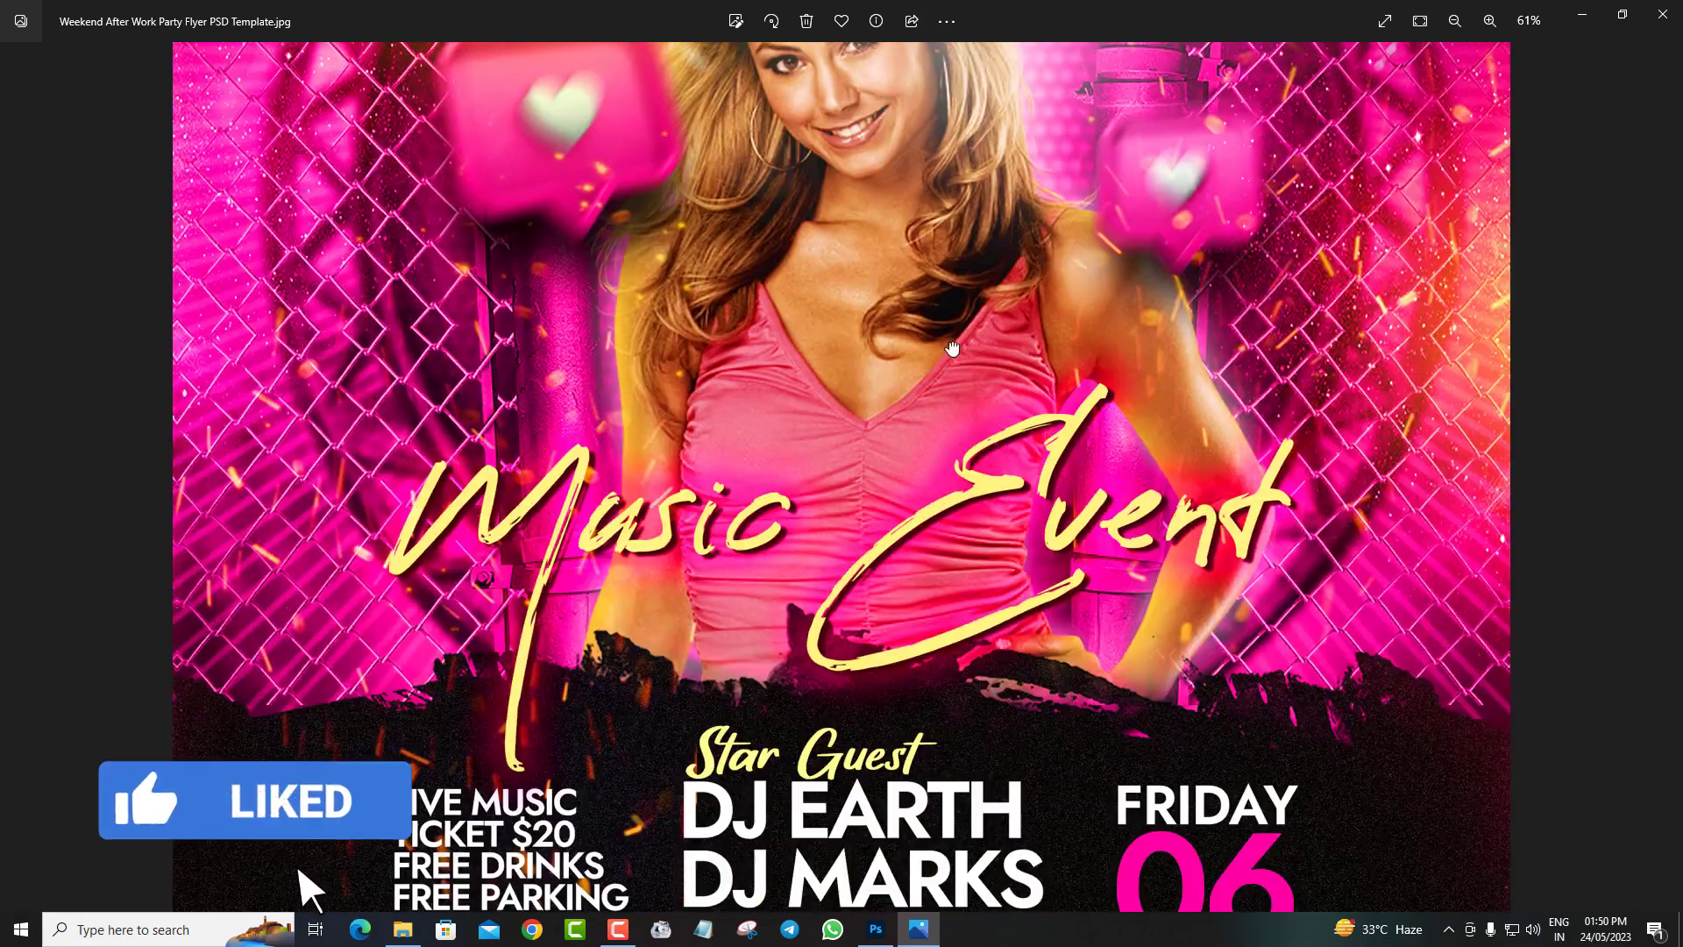
scroll(980, 617, "down", 5)
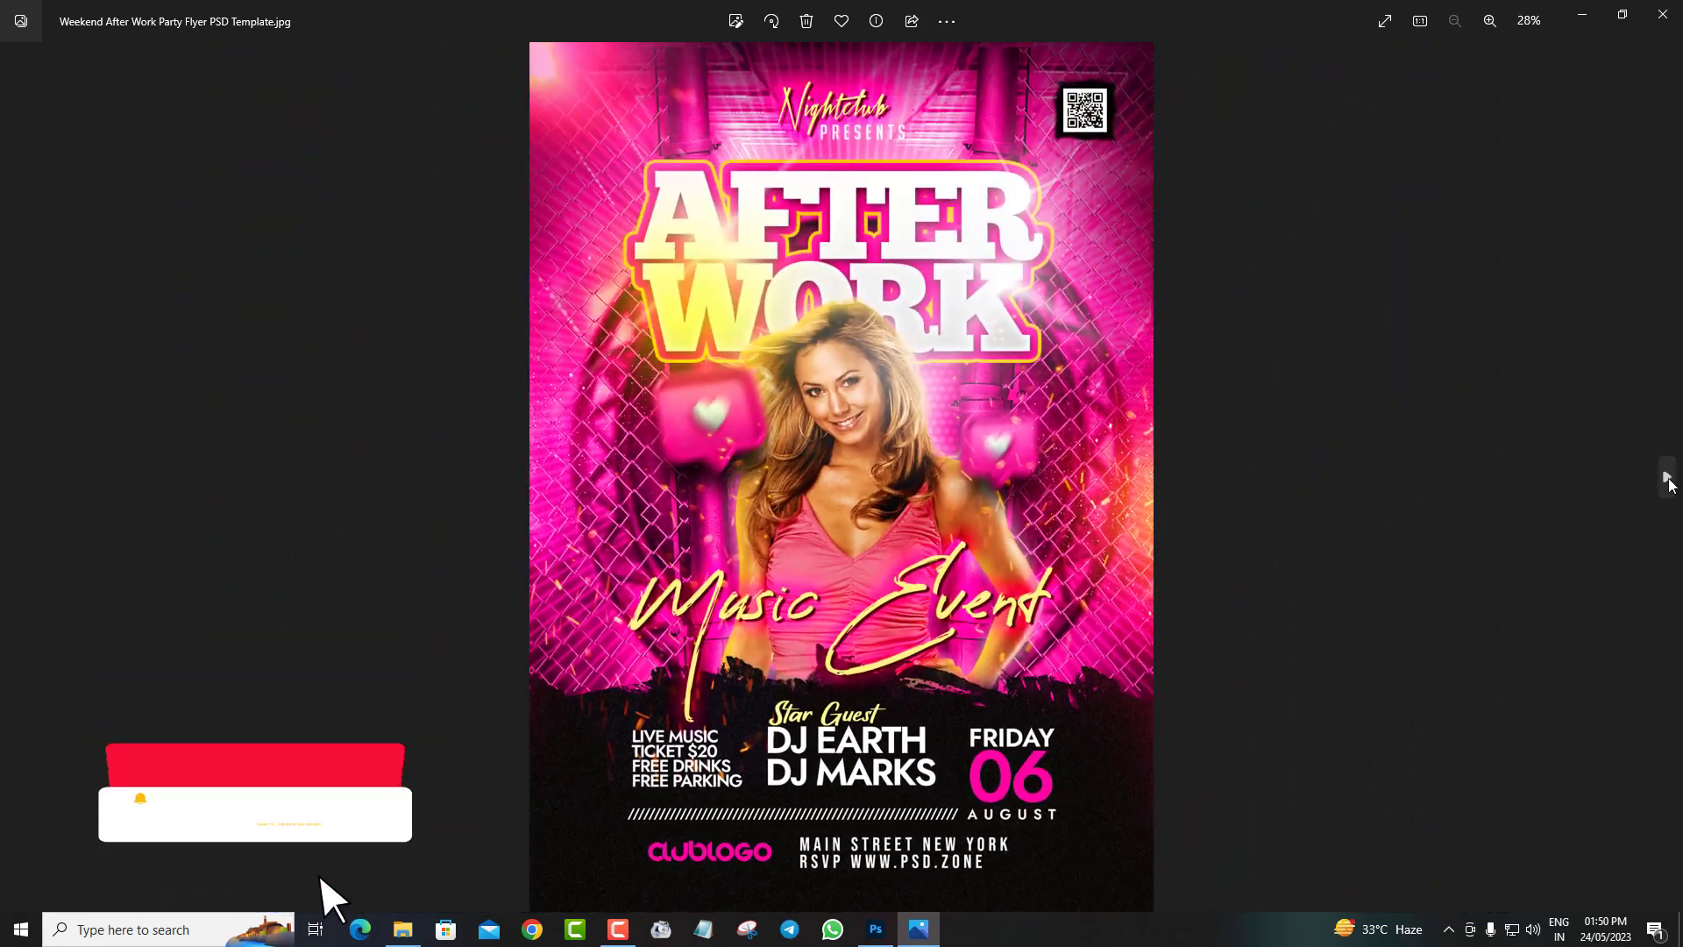
Move to the Ladies Night flyer, zoom in and out, and pan to its bottom edge
left_click(1666, 477)
scroll(948, 254, "up", 3)
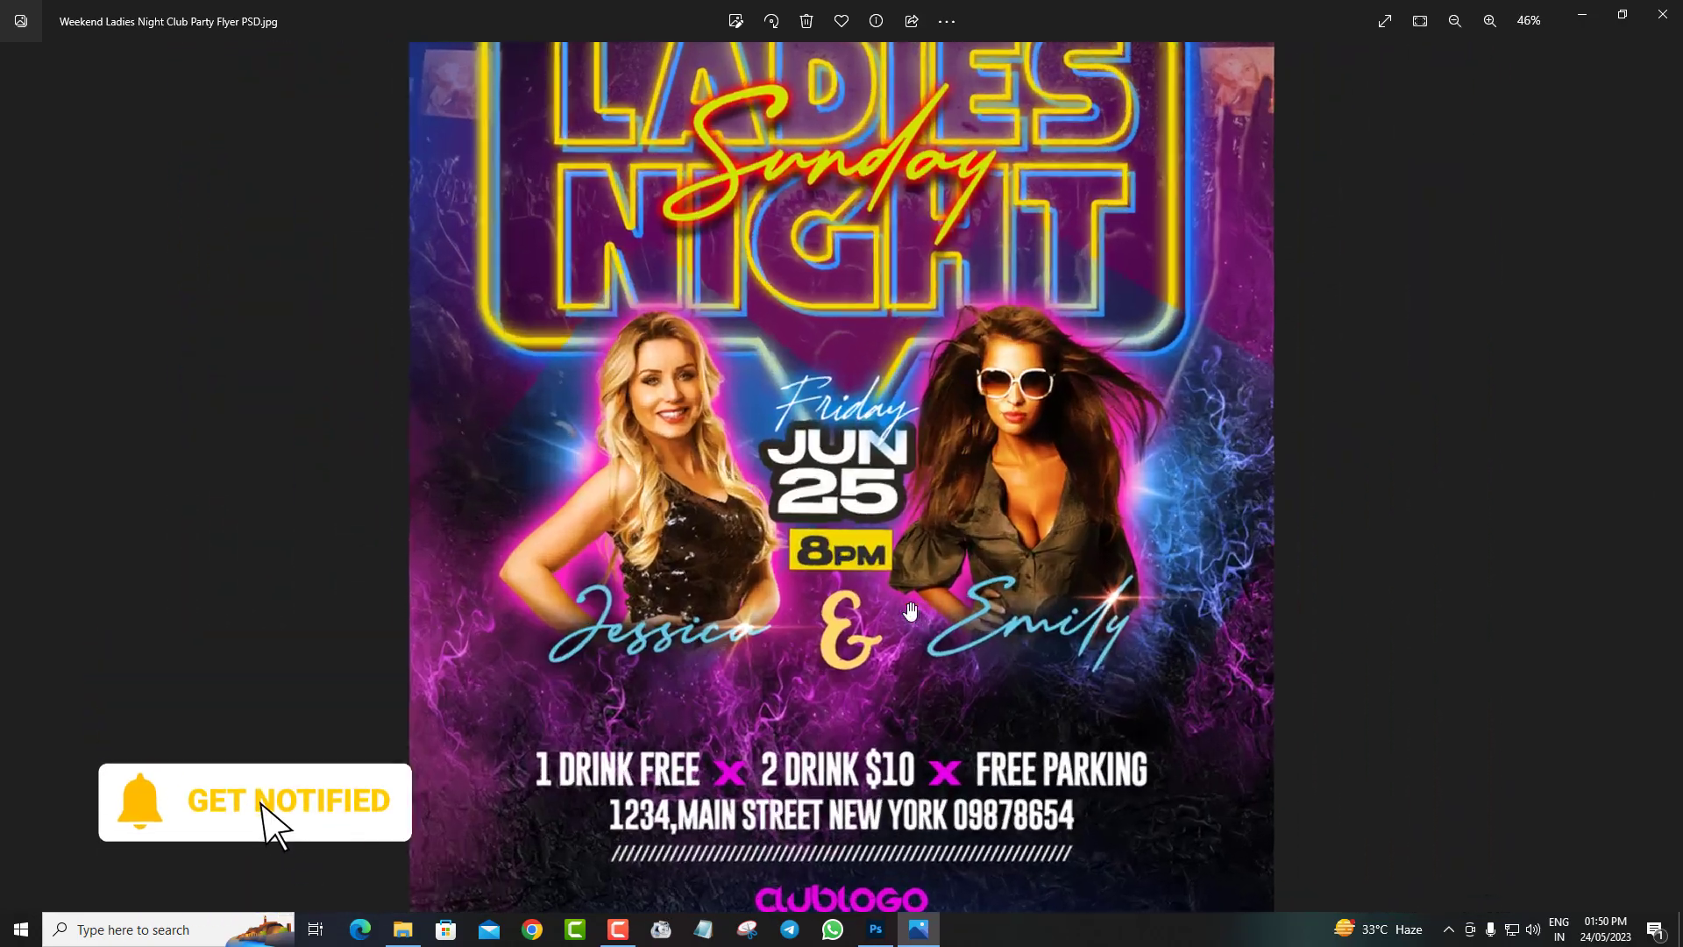
scroll(948, 255, "up", 2)
scroll(948, 254, "up", 5)
scroll(1010, 677, "up", 1)
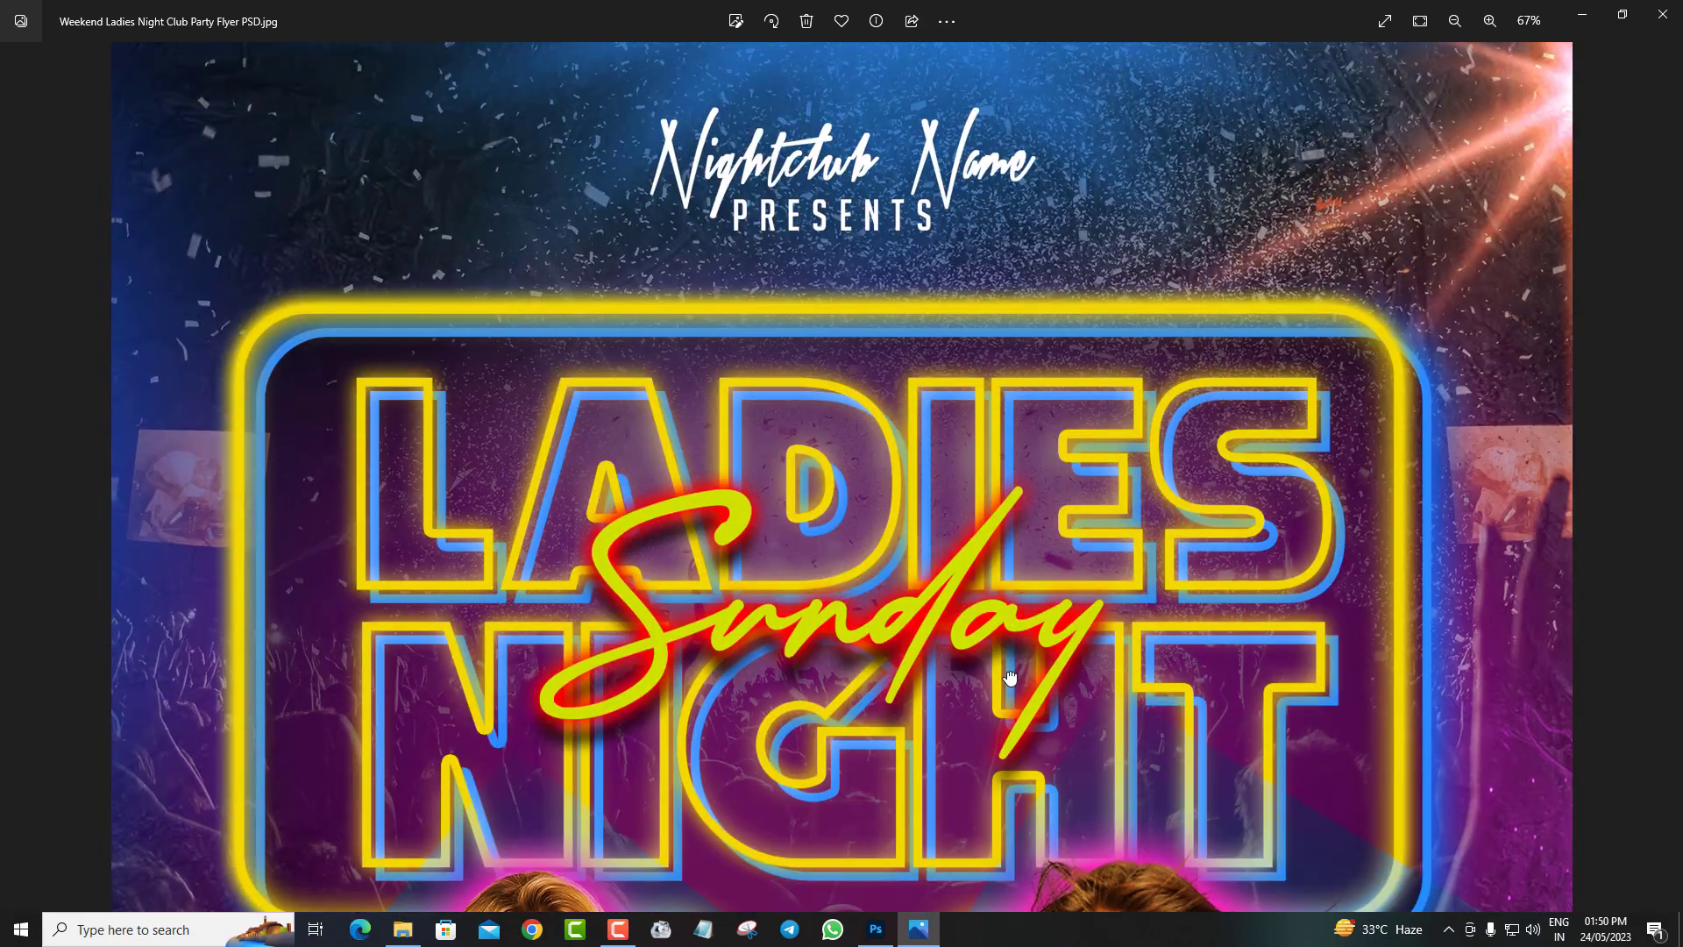
scroll(1010, 648, "down", 2)
scroll(1008, 614, "down", 3)
scroll(1026, 569, "down", 3)
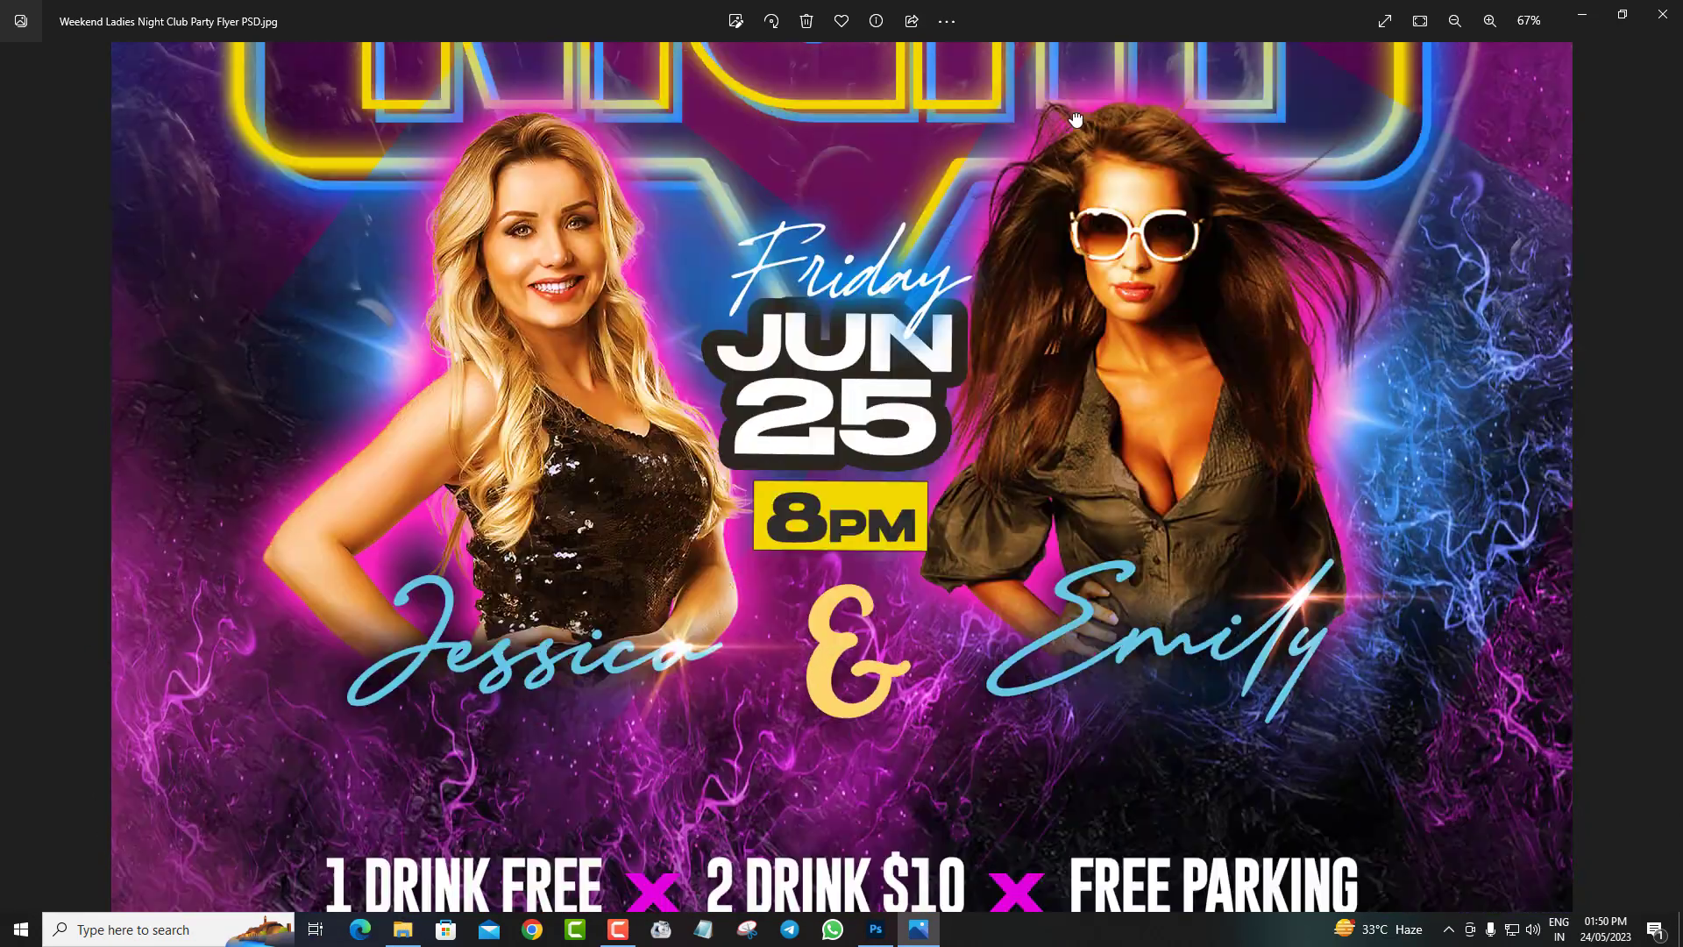
scroll(1035, 520, "down", 3)
left_click_drag(1035, 521, 1015, 251)
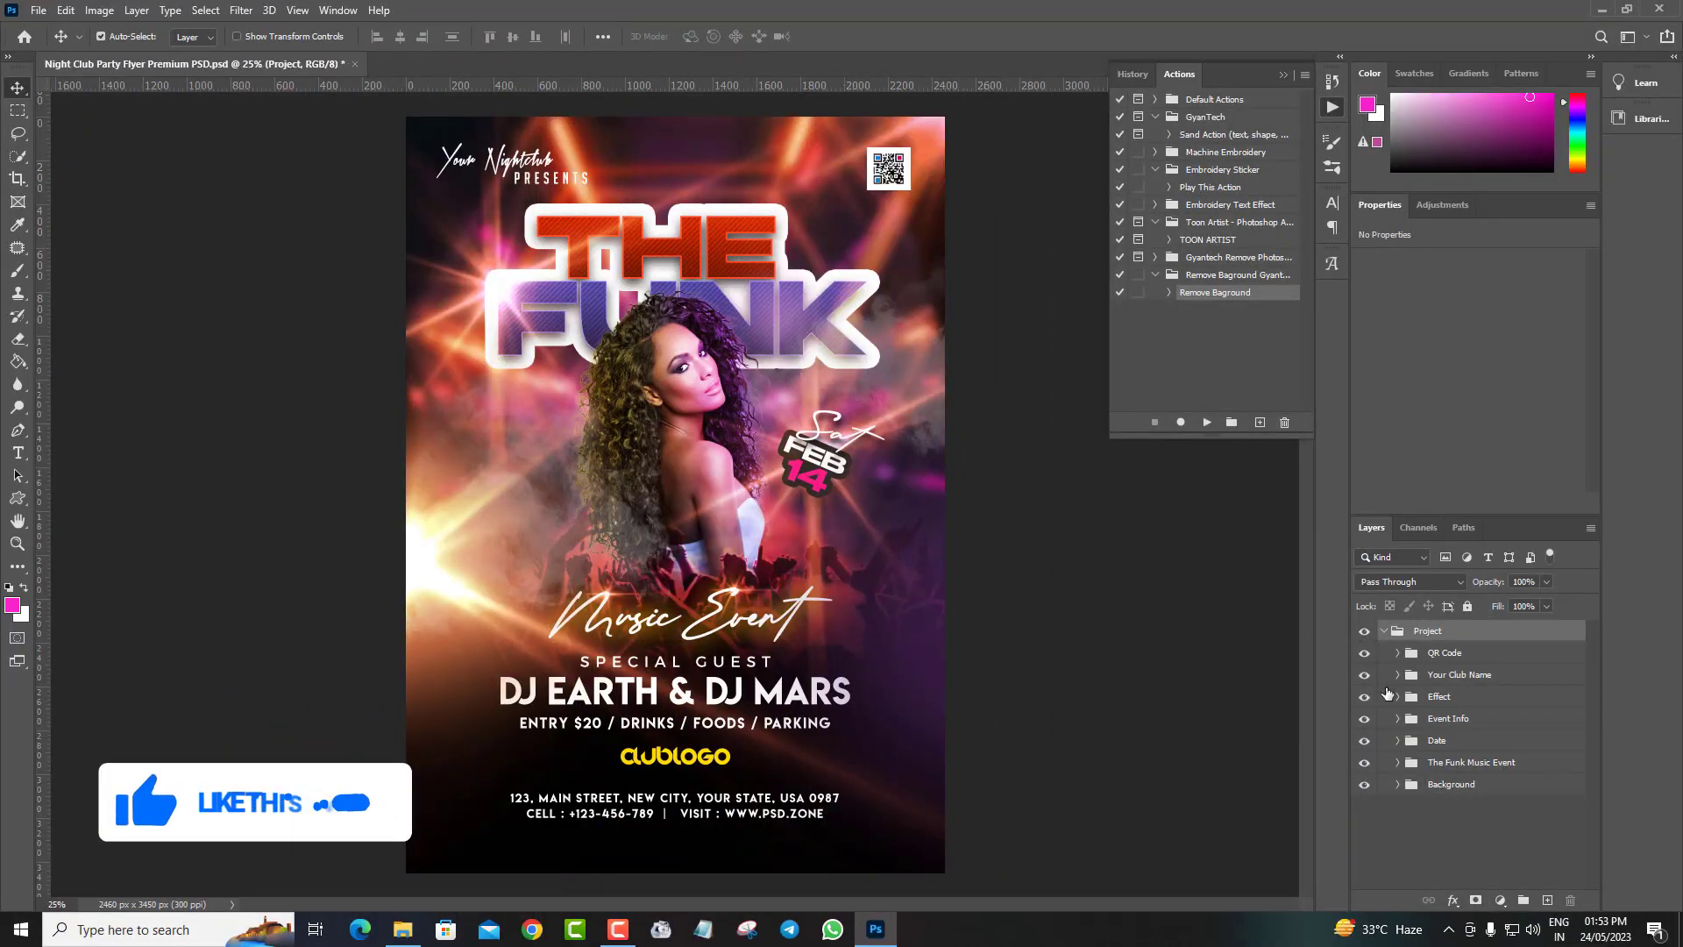
Toggle visibility of the Club Name, light effects, event info, Date, Funk Music Event and Background groups
left_click(1364, 675)
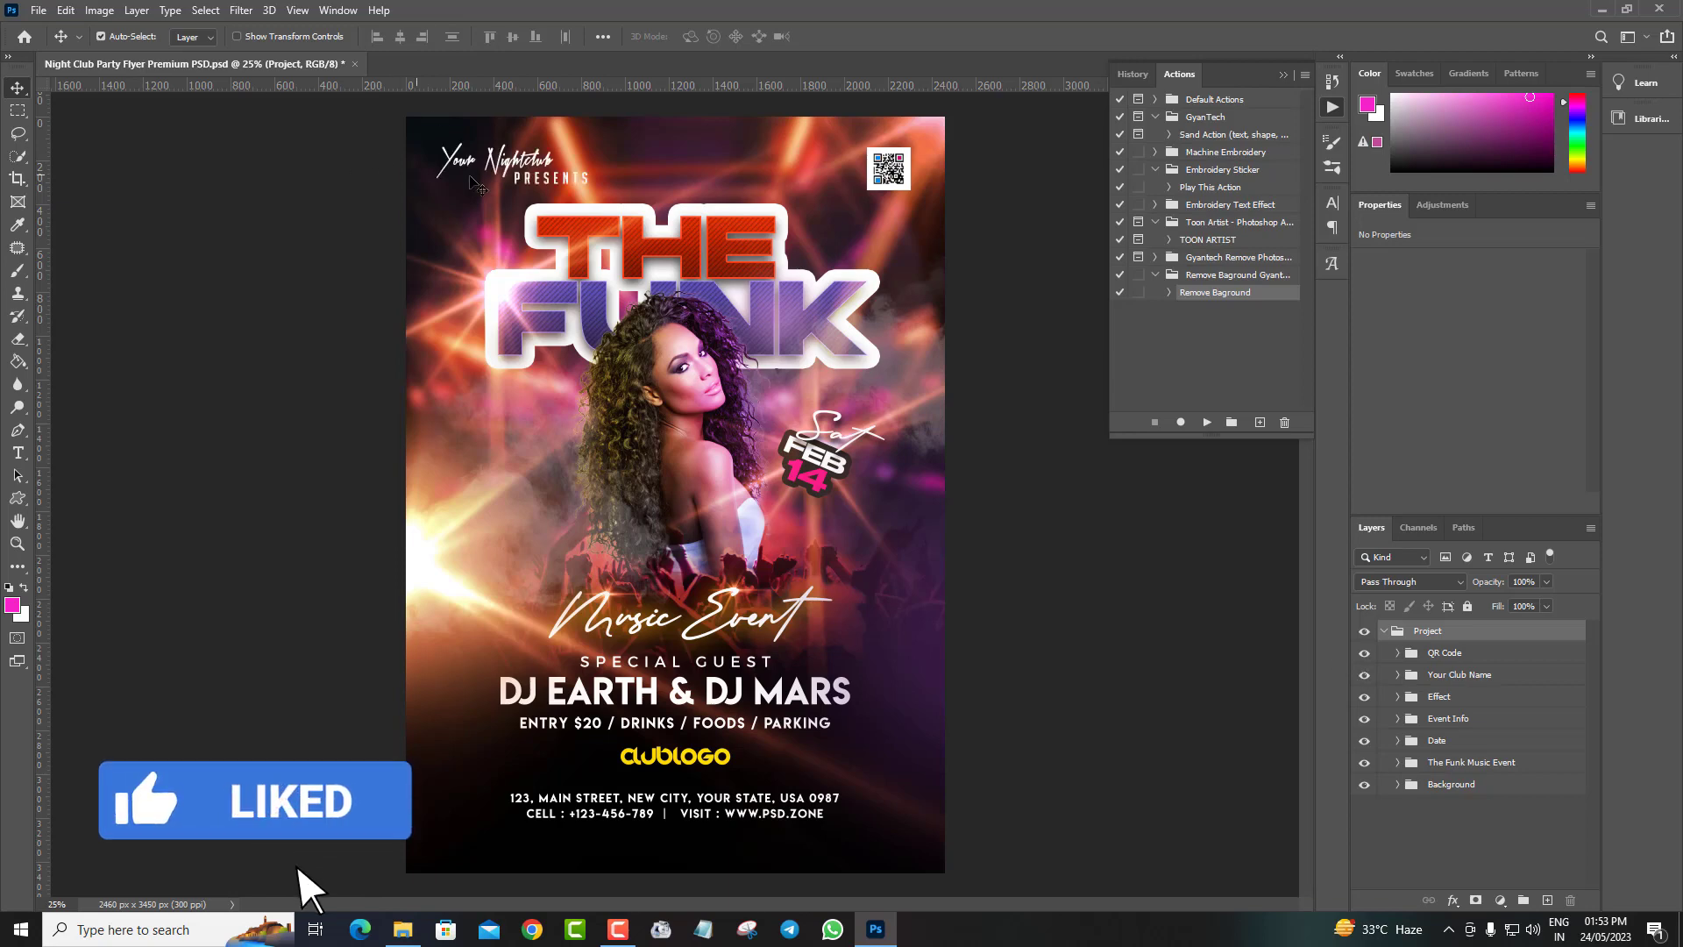
left_click(1365, 697)
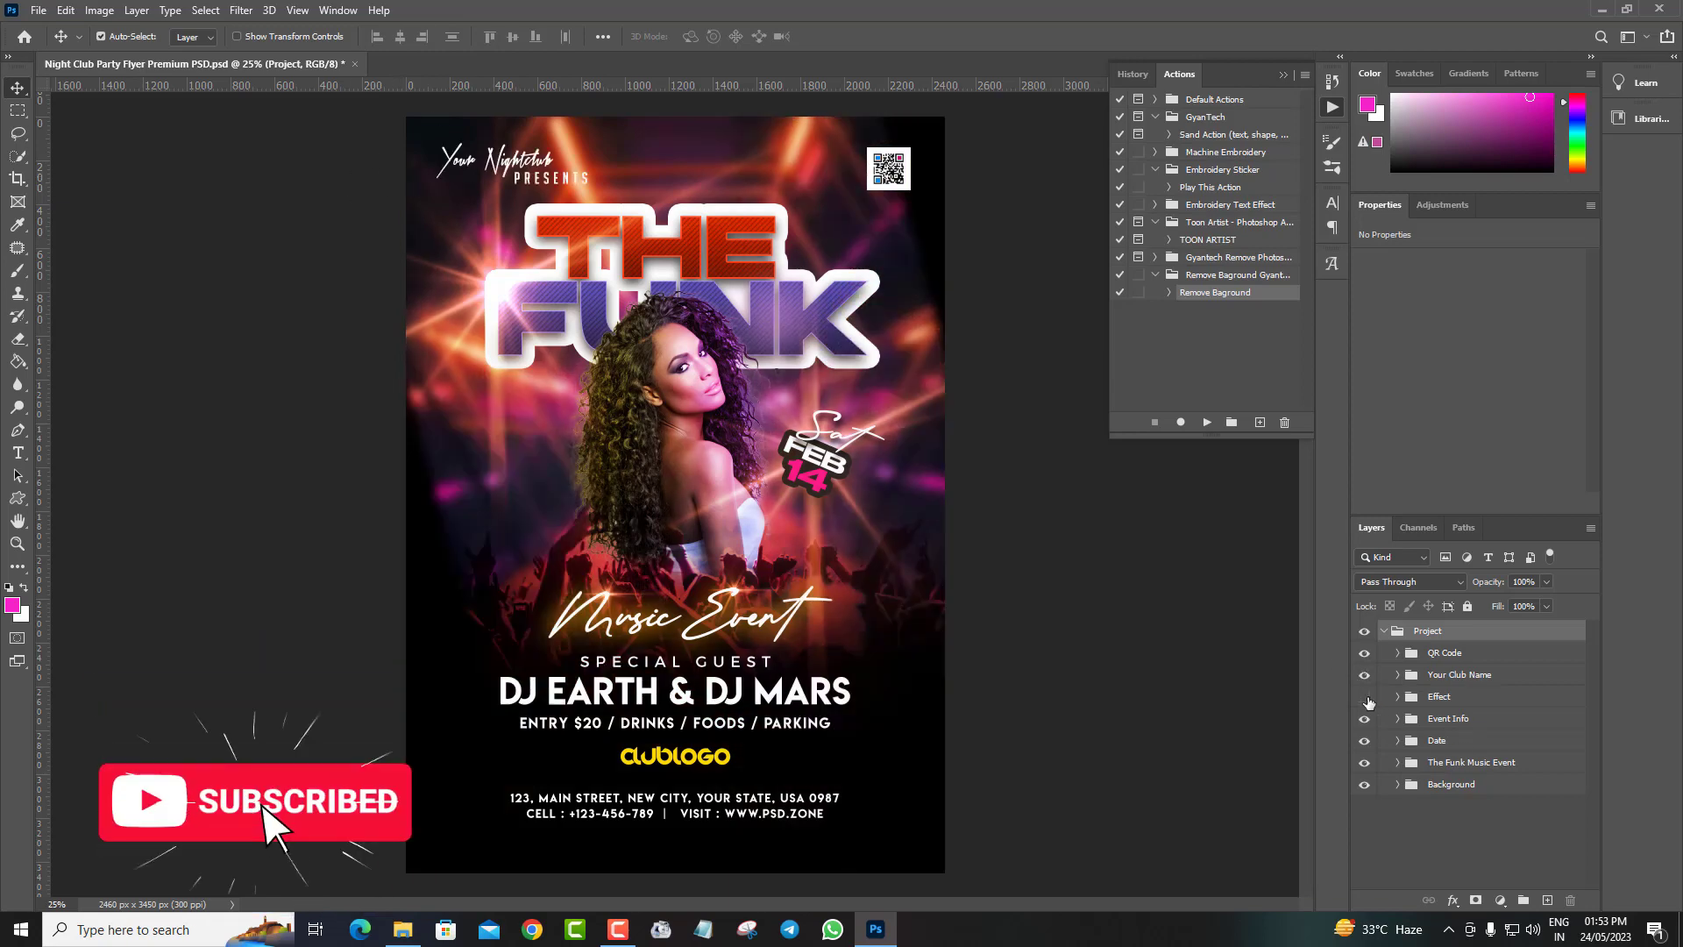
left_click(1365, 697)
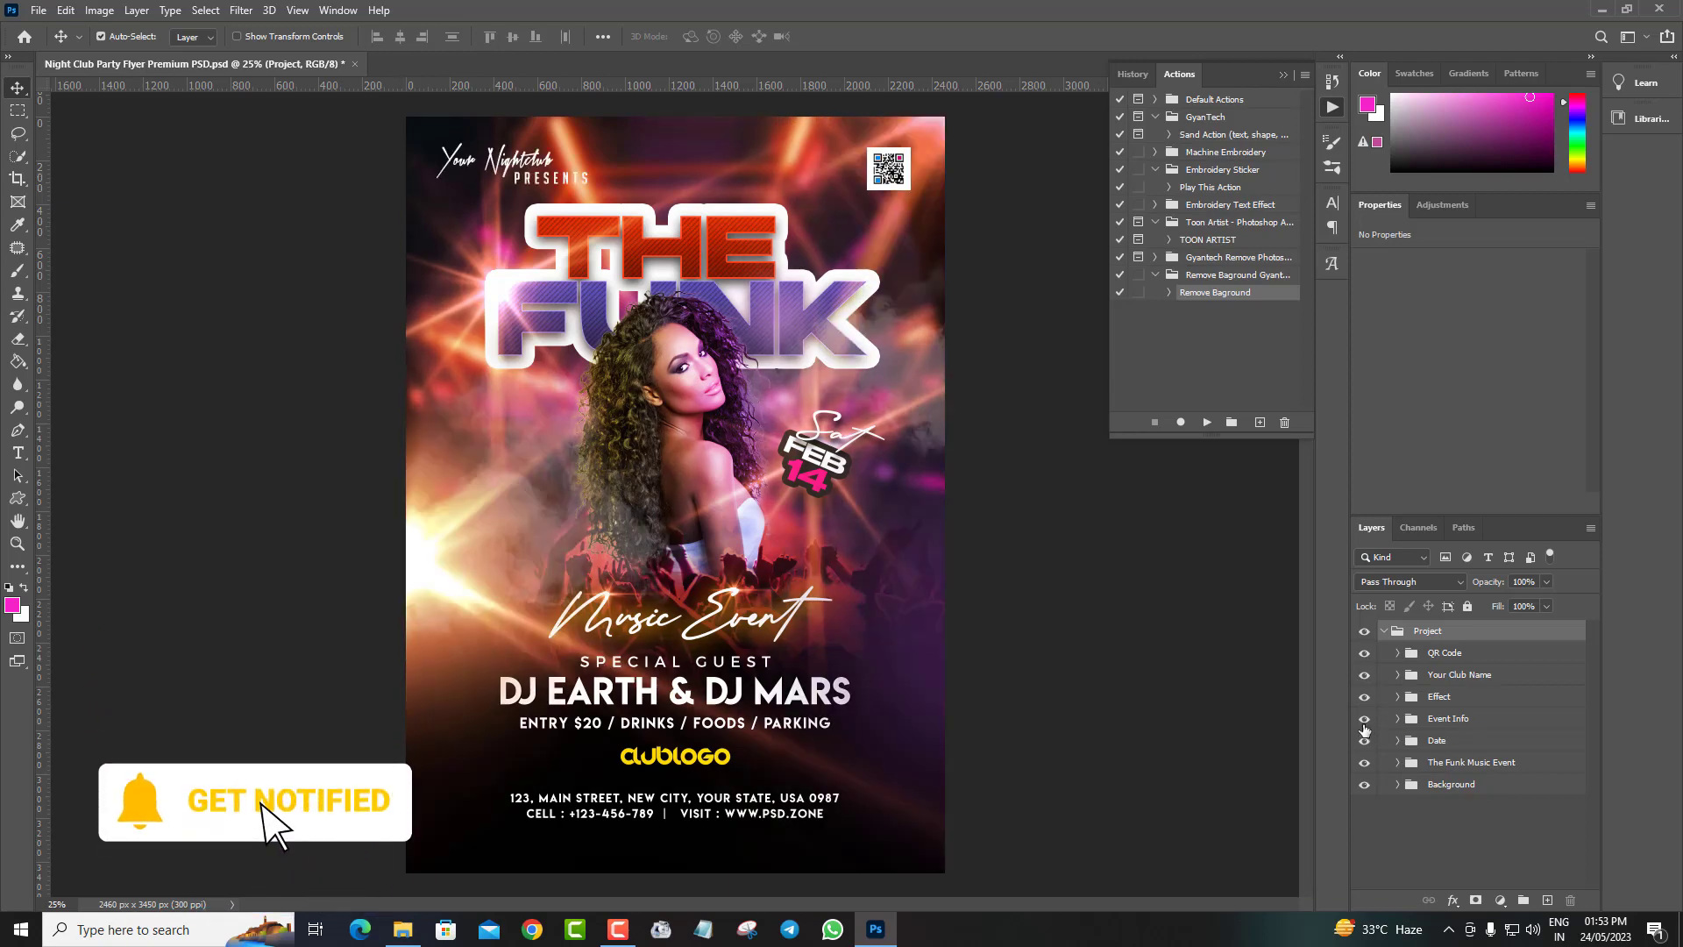
left_click(1365, 719)
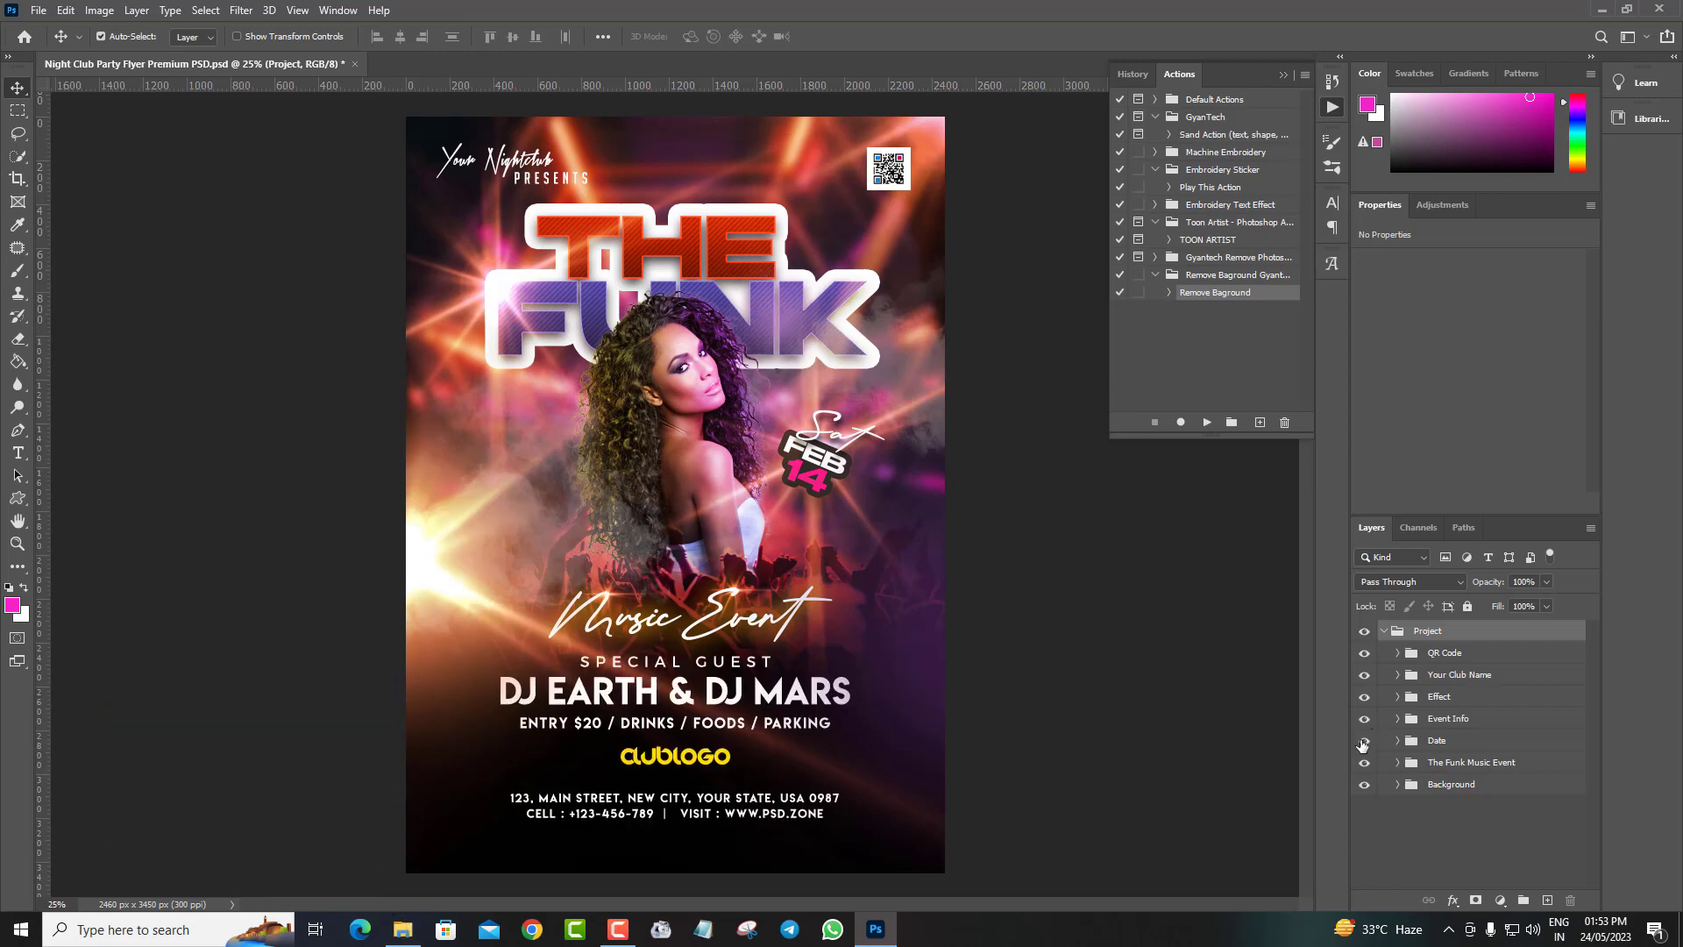
left_click(1364, 740)
left_click(1363, 742)
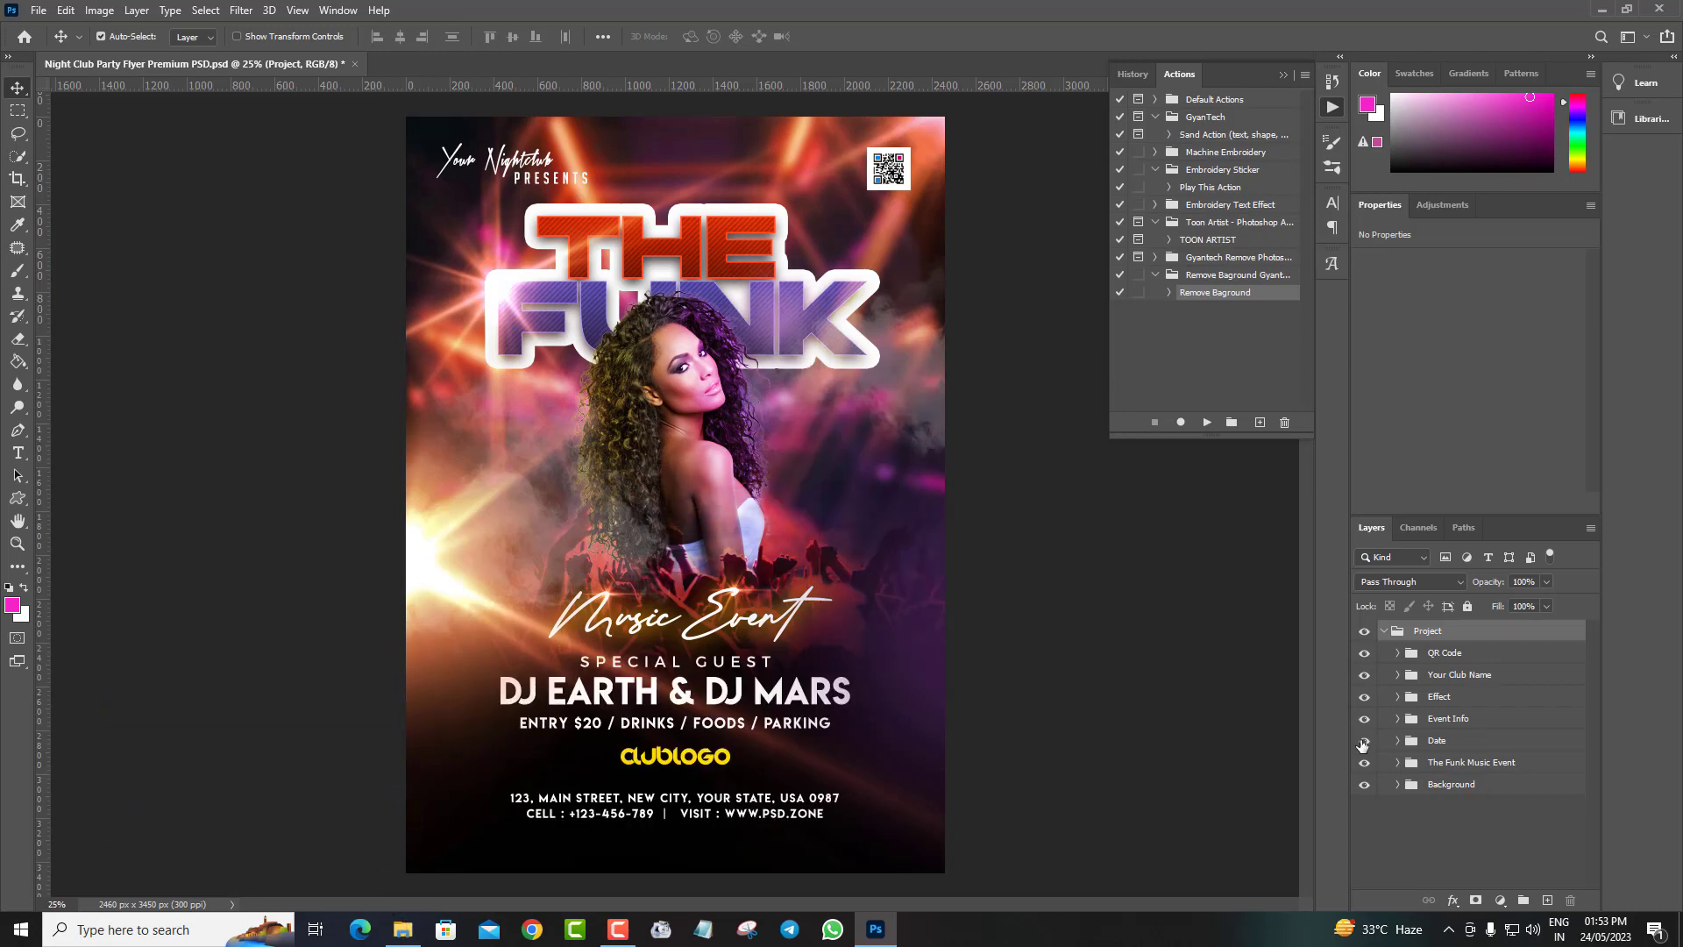
left_click(1364, 763)
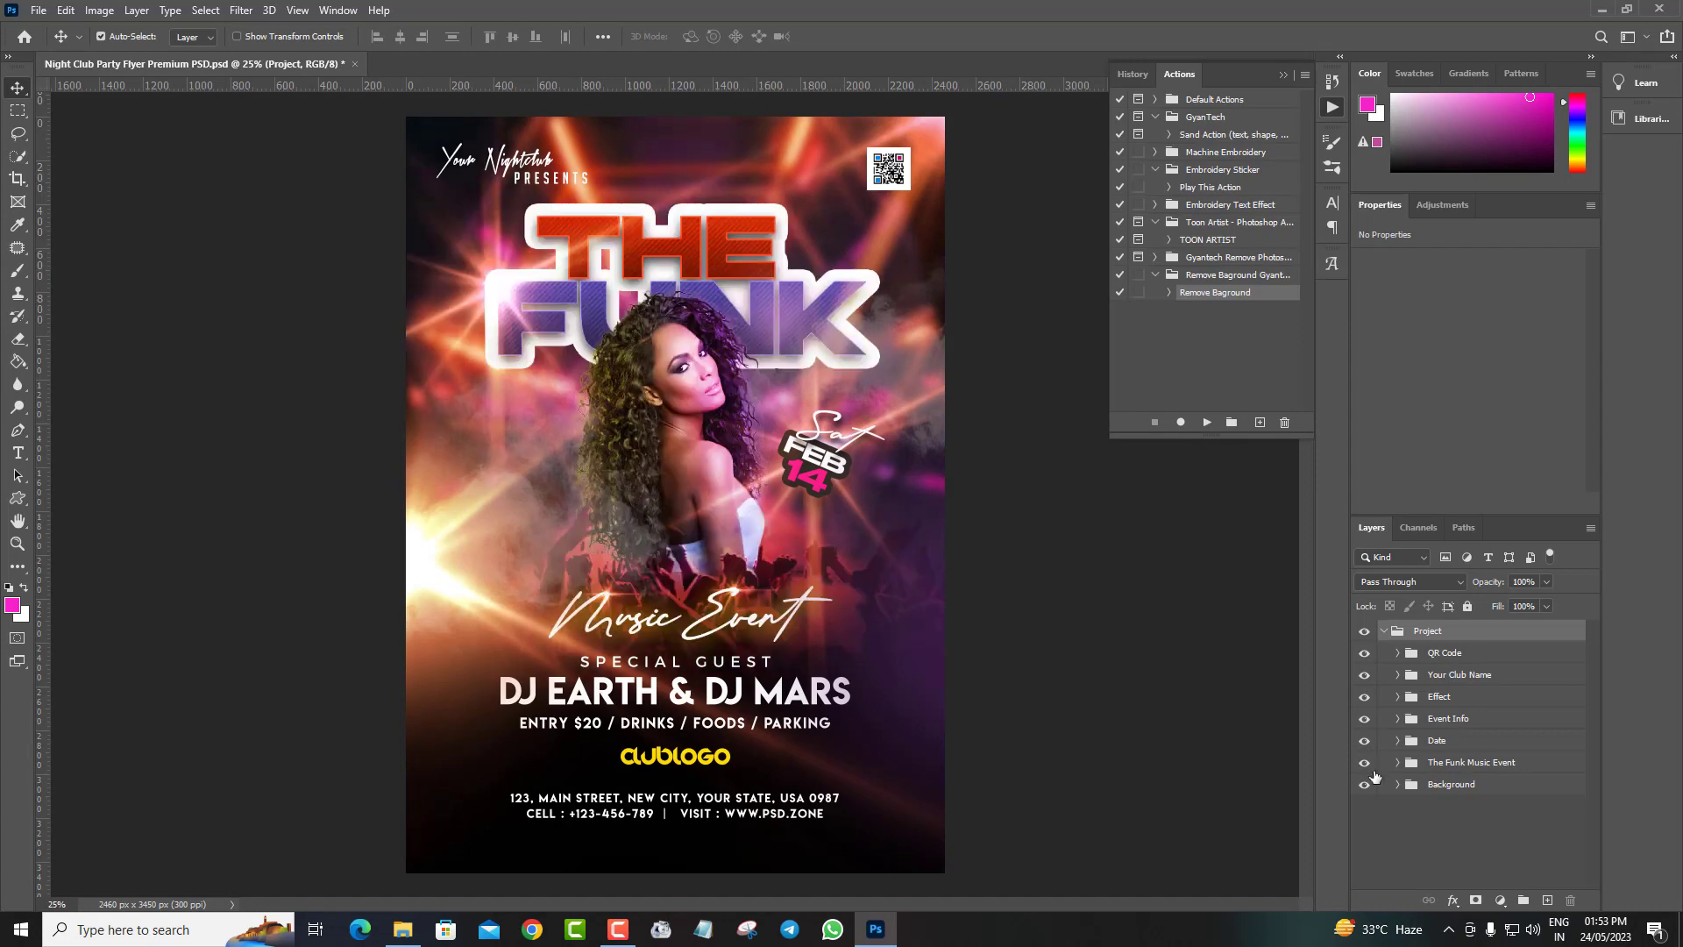
left_click(1364, 786)
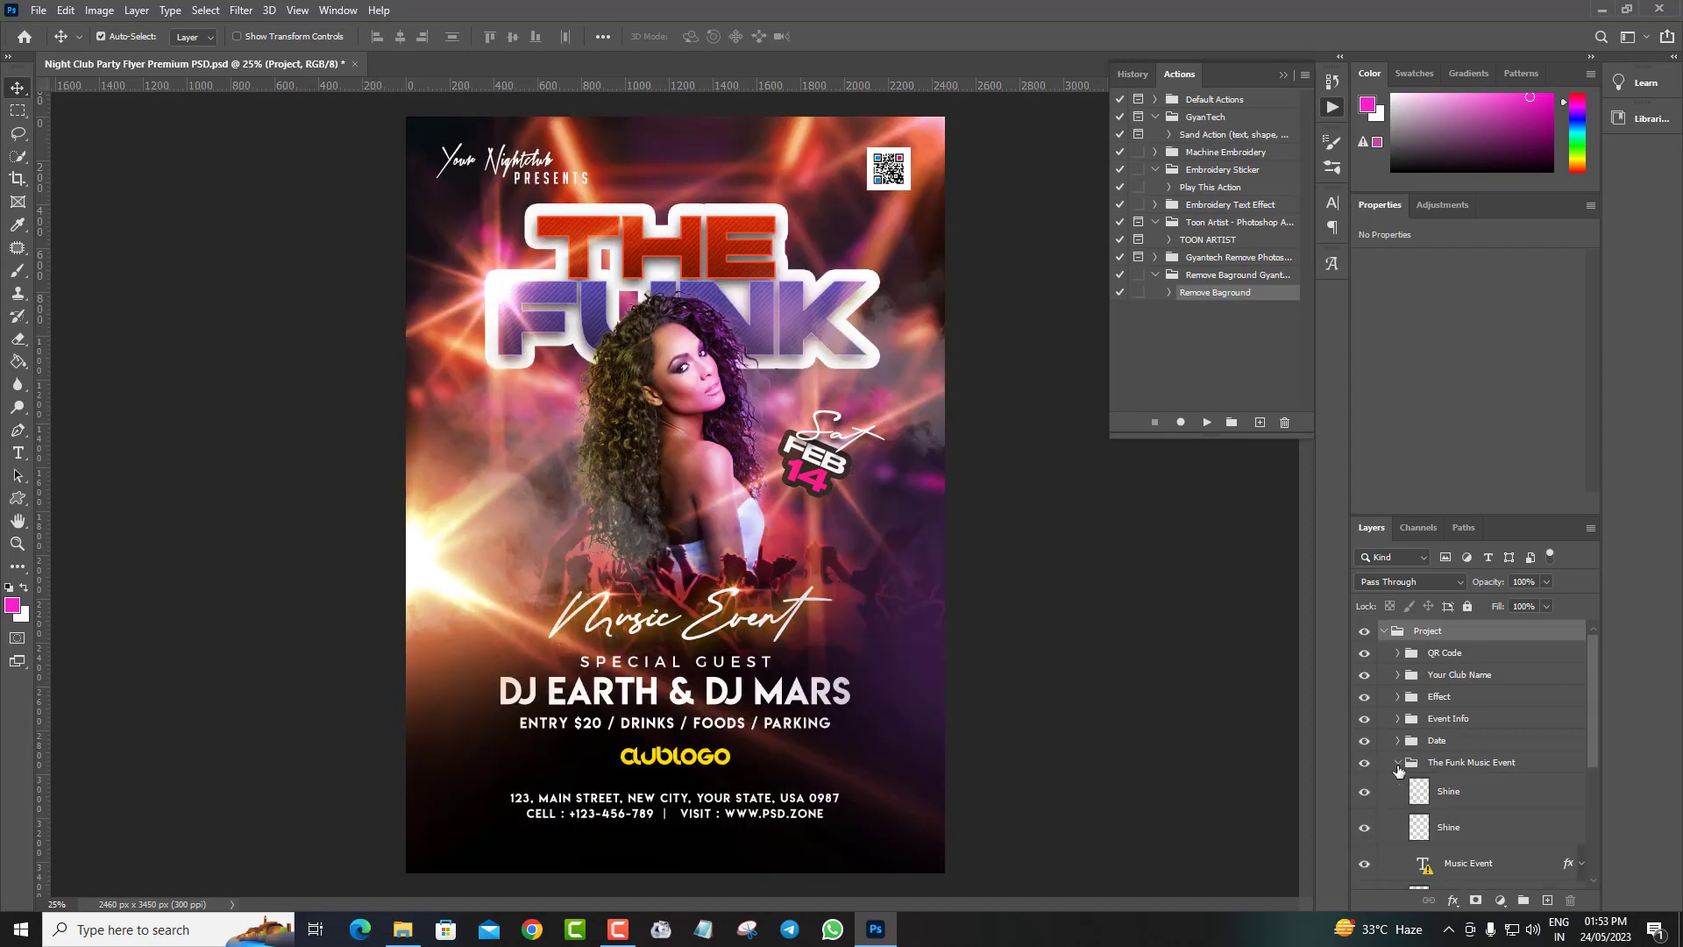
Scroll down inside The Funk Music Event group and toggle the Image layer's visibility
scroll(1401, 771, "down", 2)
scroll(1411, 773, "down", 2)
scroll(1420, 775, "down", 2)
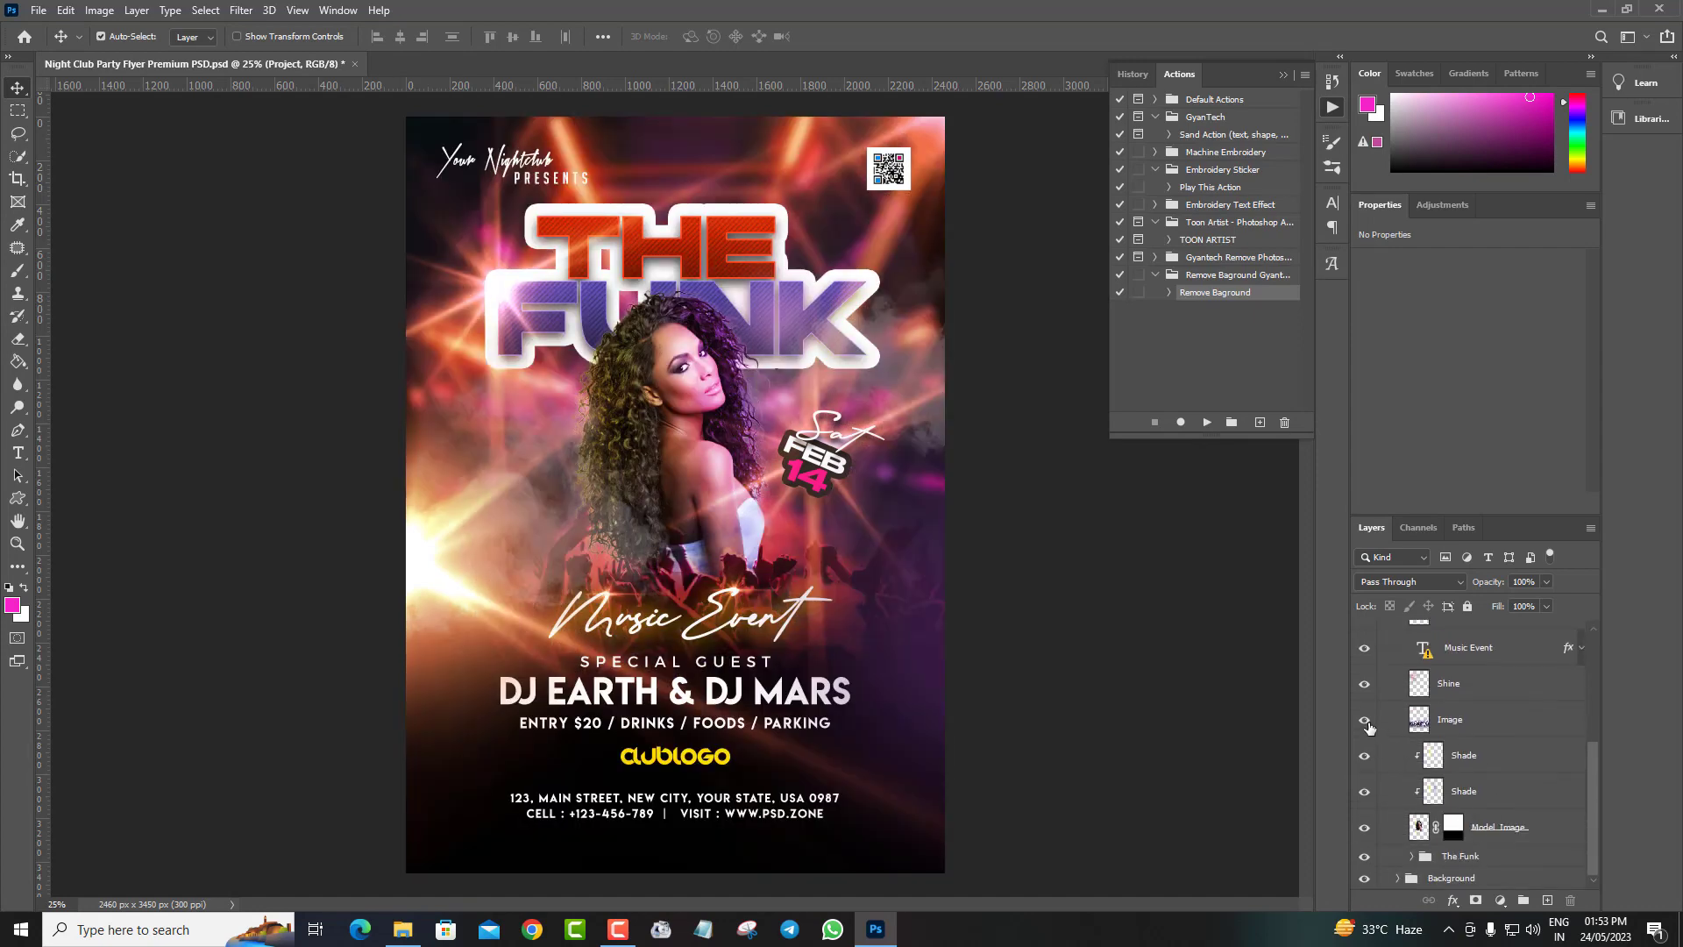
left_click(1365, 720)
left_click(1364, 720)
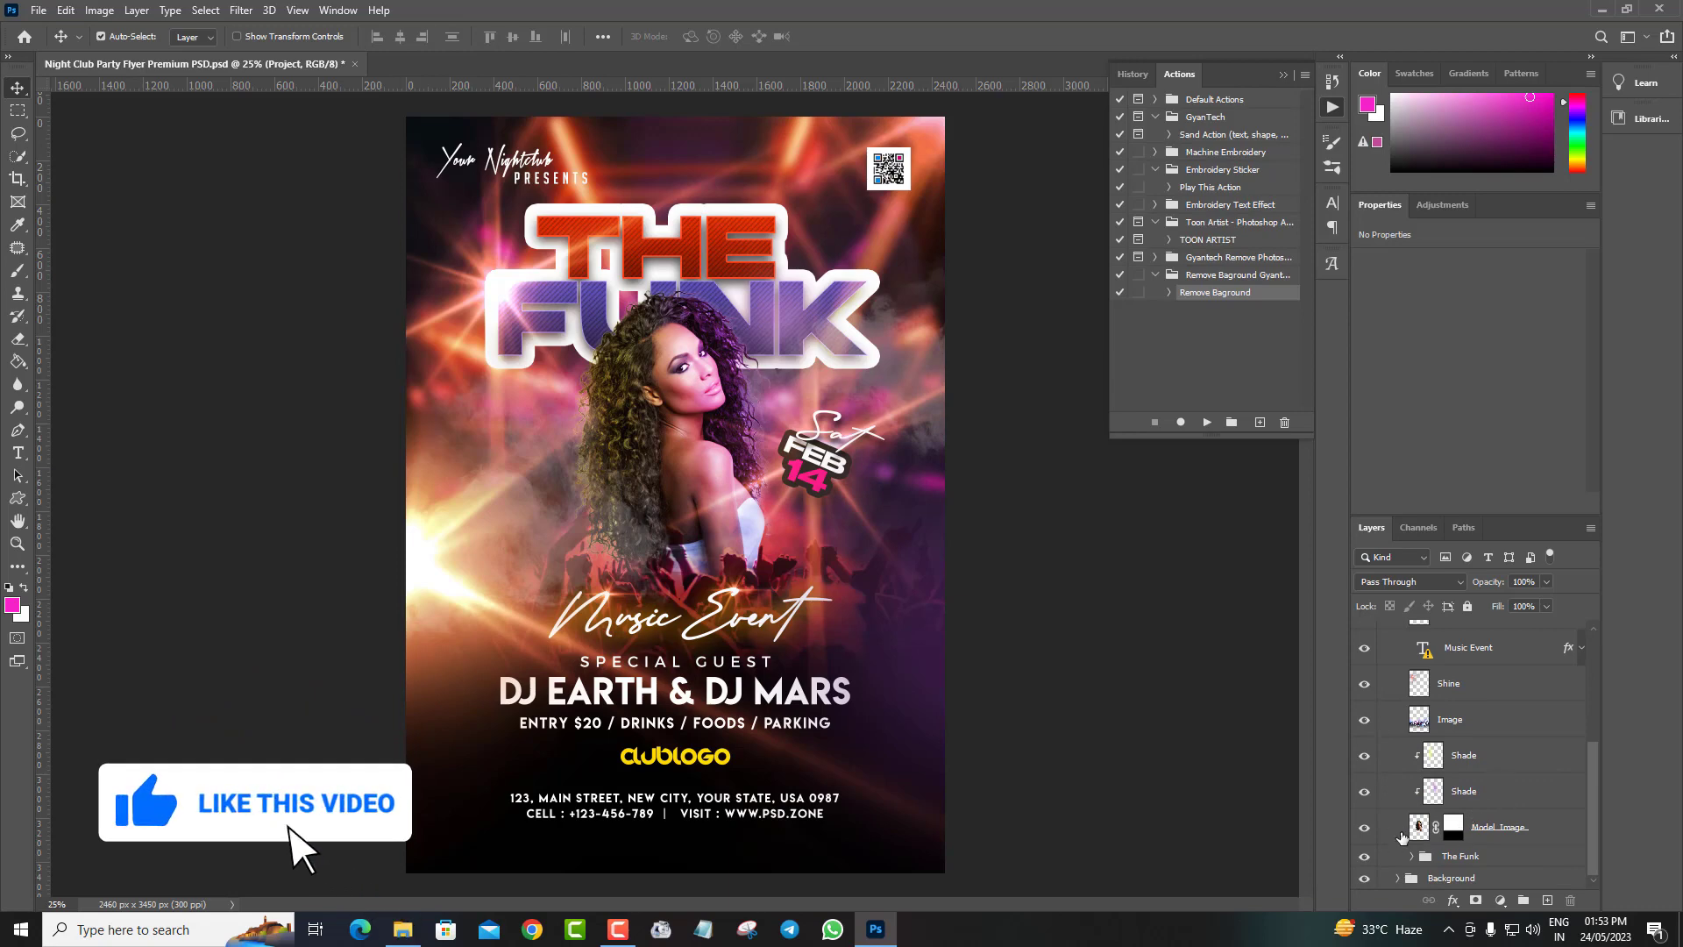
Convert the Model Image layer to a smart object and open its contents
left_click(1405, 826)
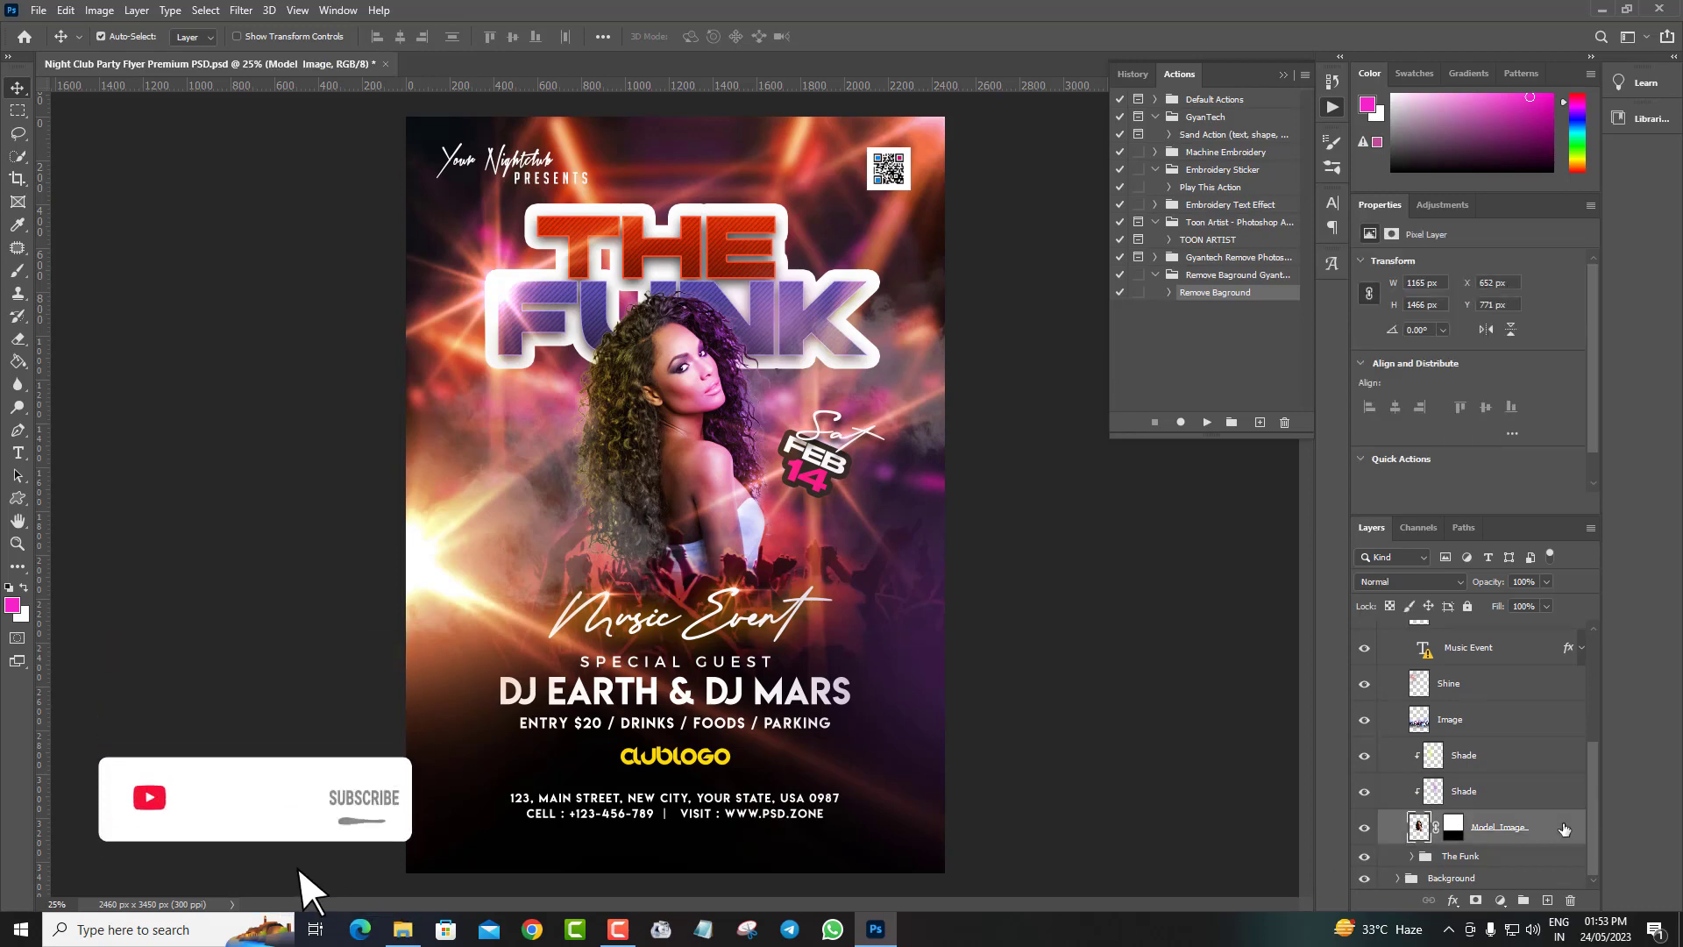
right_click(1437, 827)
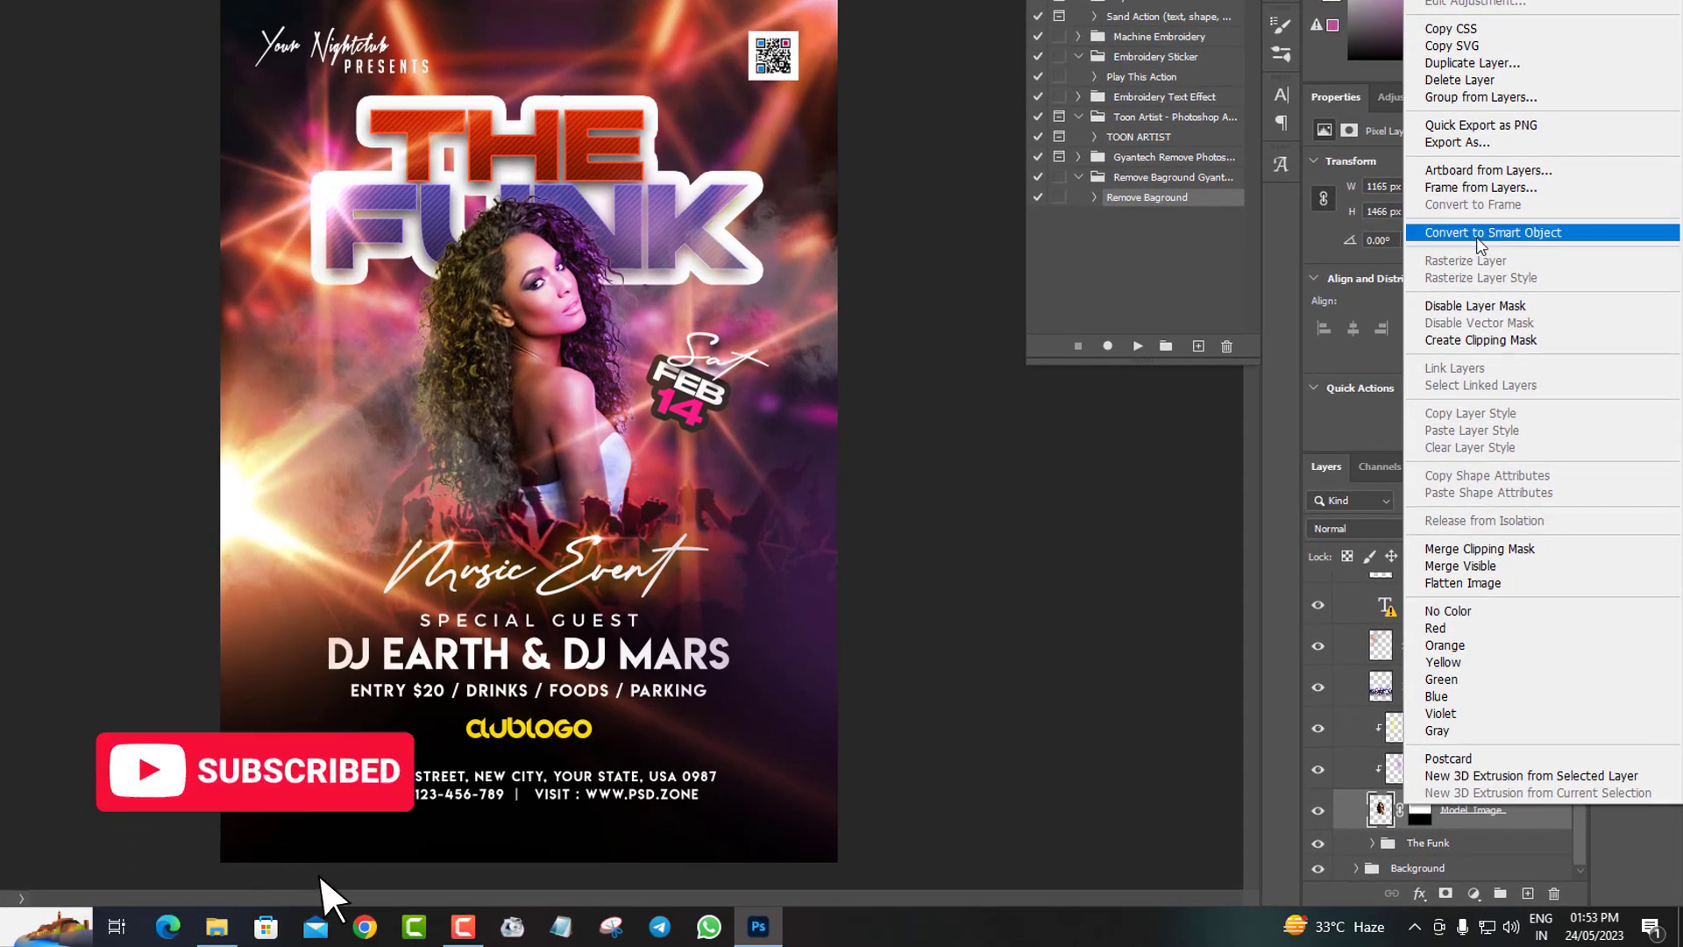
left_click(1494, 273)
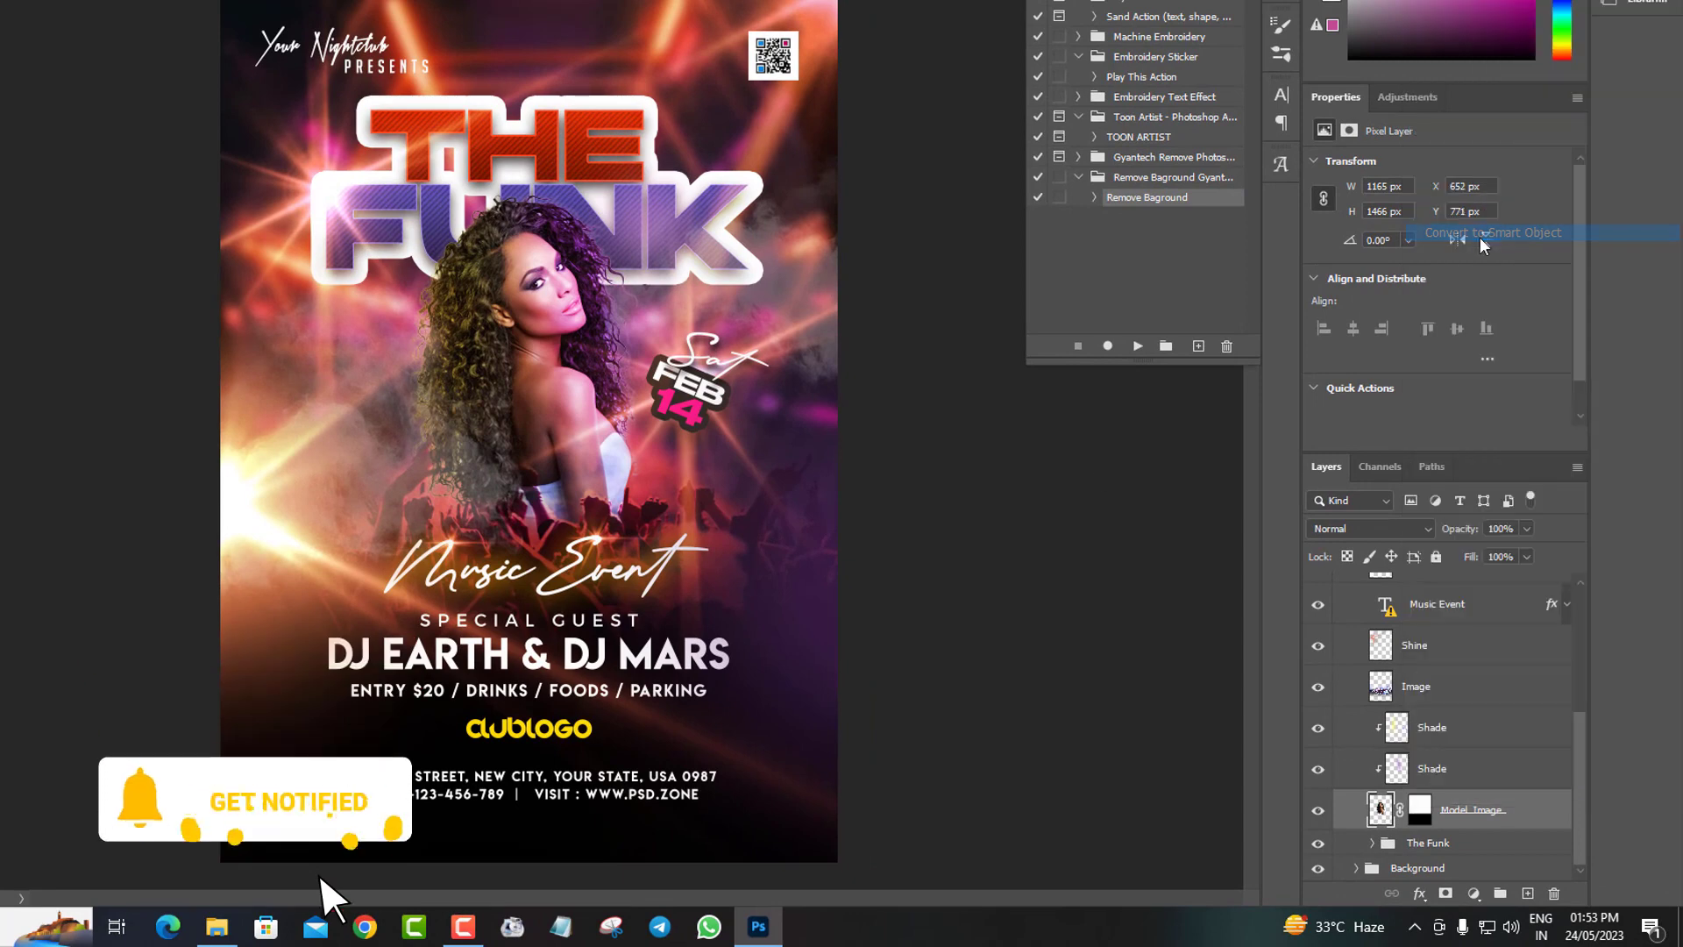
double_click(1382, 813)
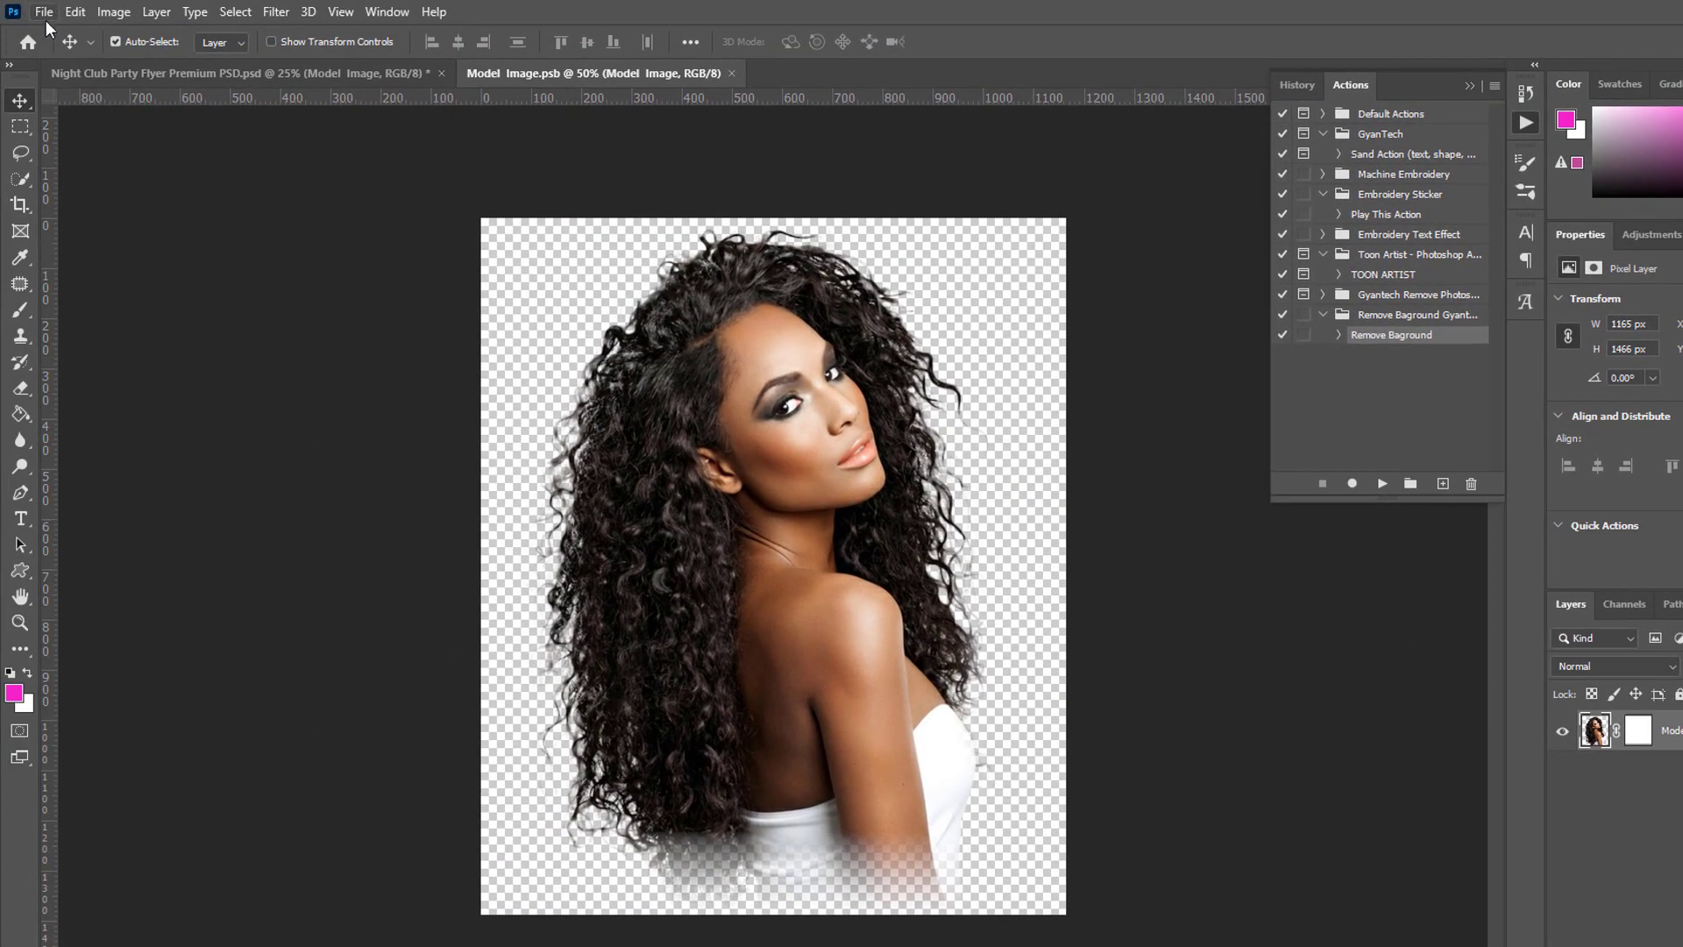
Open going-out-concept-with-man-night.jpg and drag the man photo into Model Image.psb
left_click(44, 13)
left_click(144, 55)
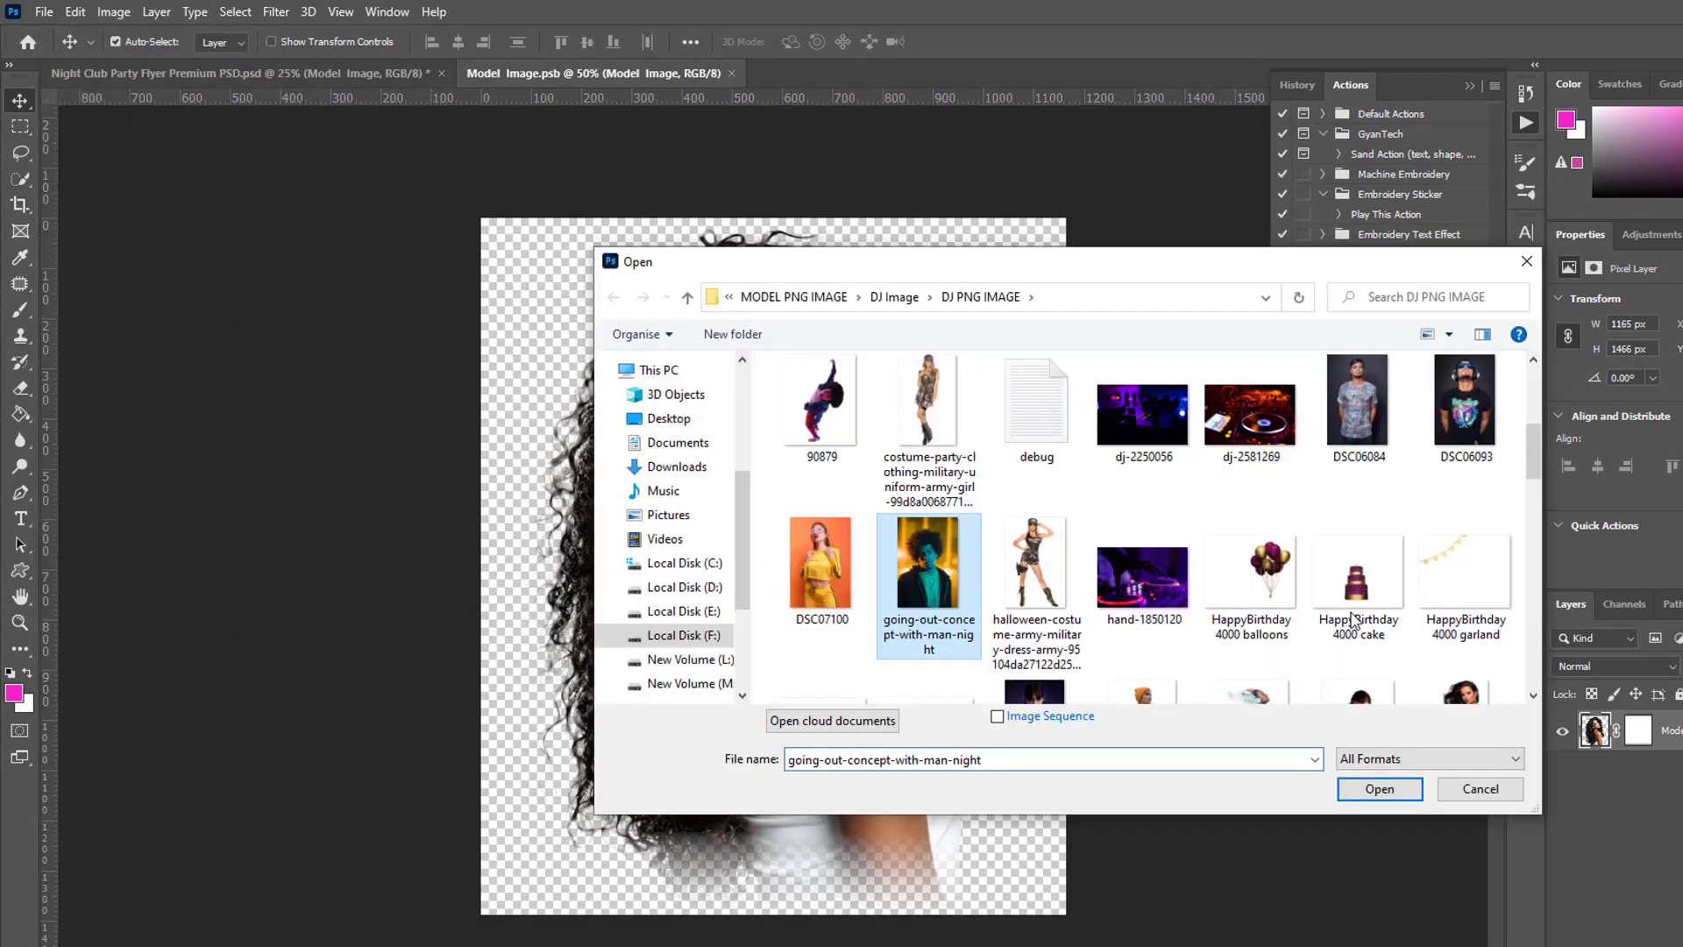
left_click(1378, 788)
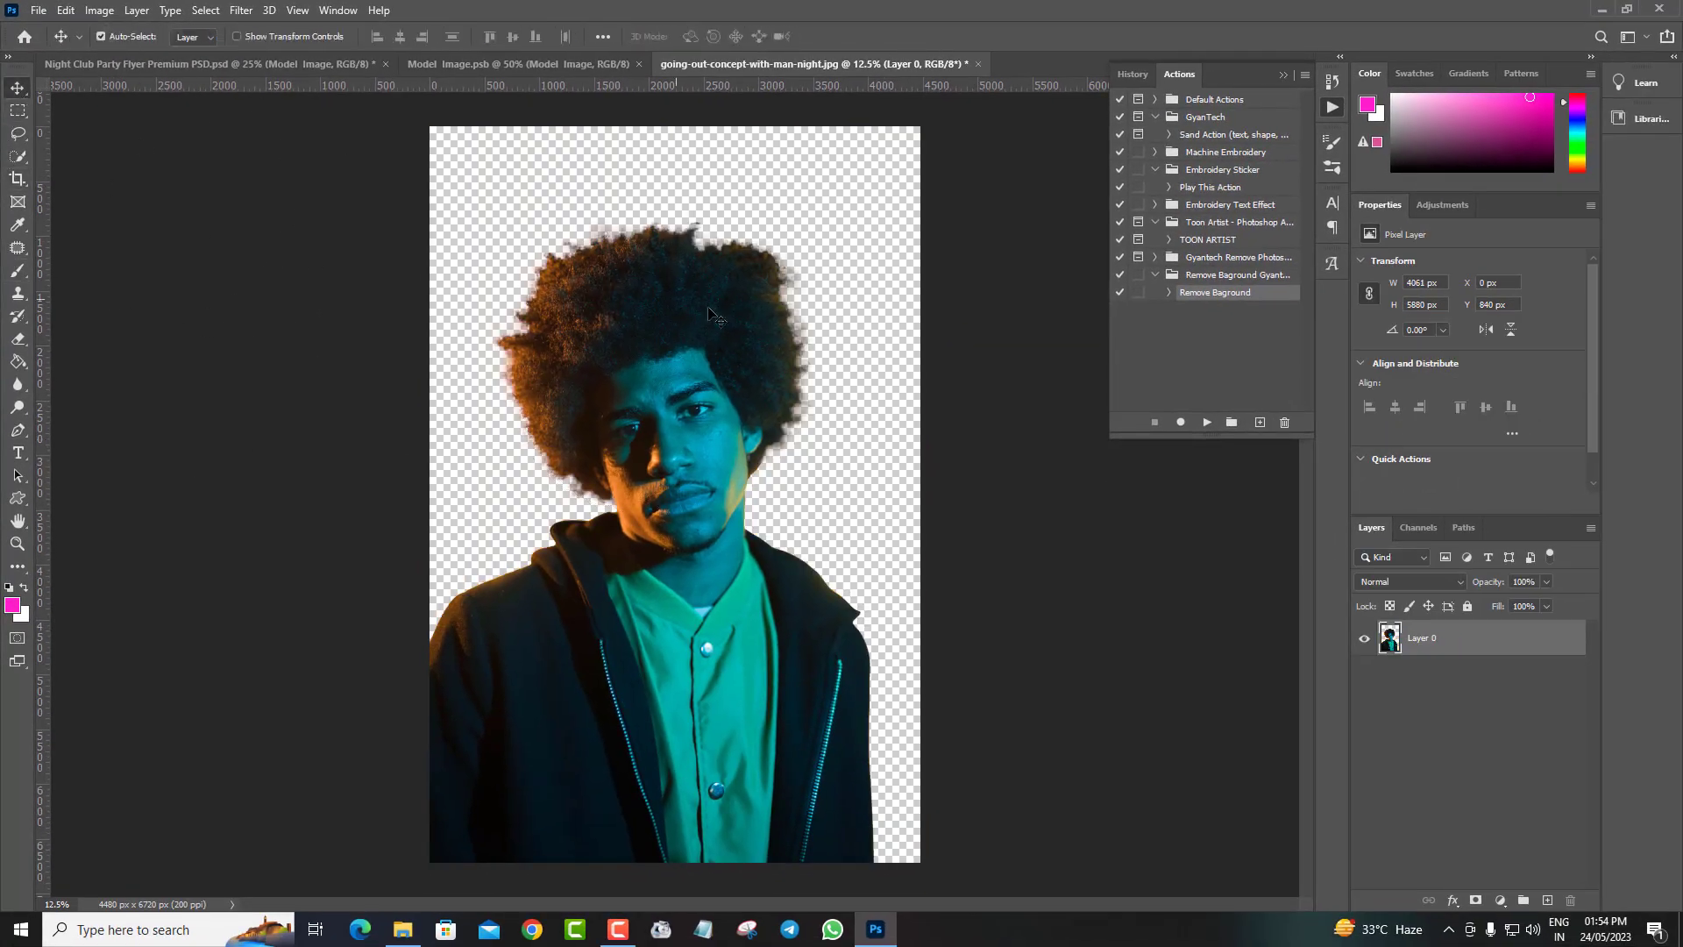
mouse_move(708, 311)
left_mouse_down()
mouse_move(549, 75)
mouse_move(743, 380)
left_mouse_up()
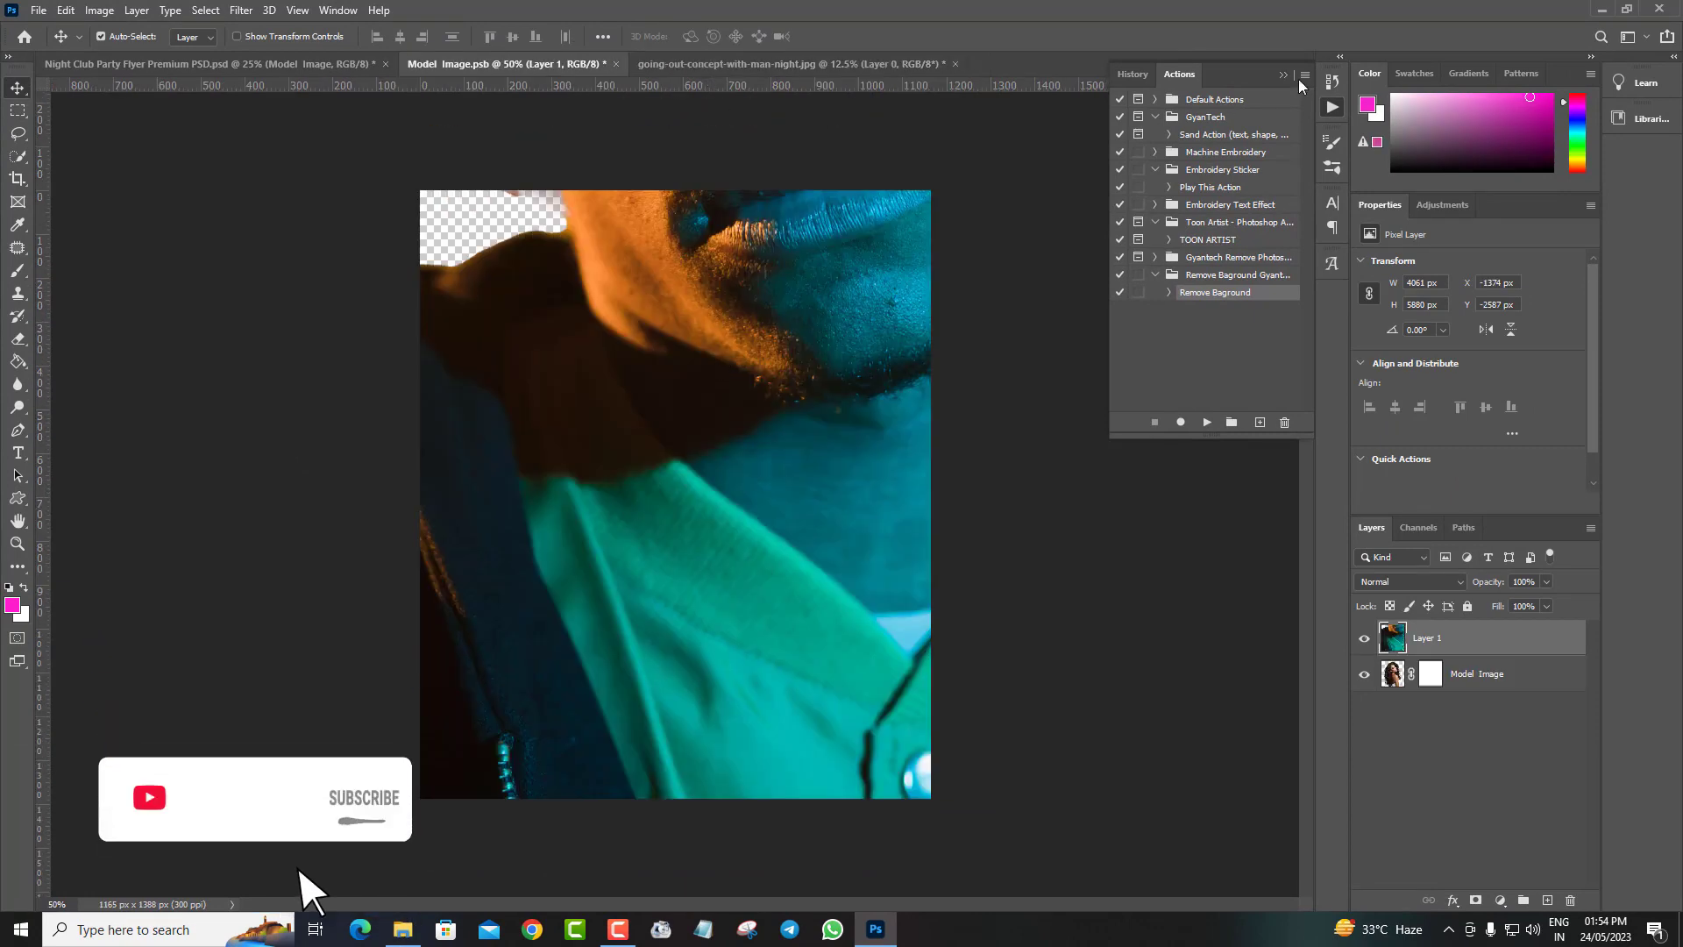
Free Transform the new man photo to fit the frame and commit
left_click(1300, 80)
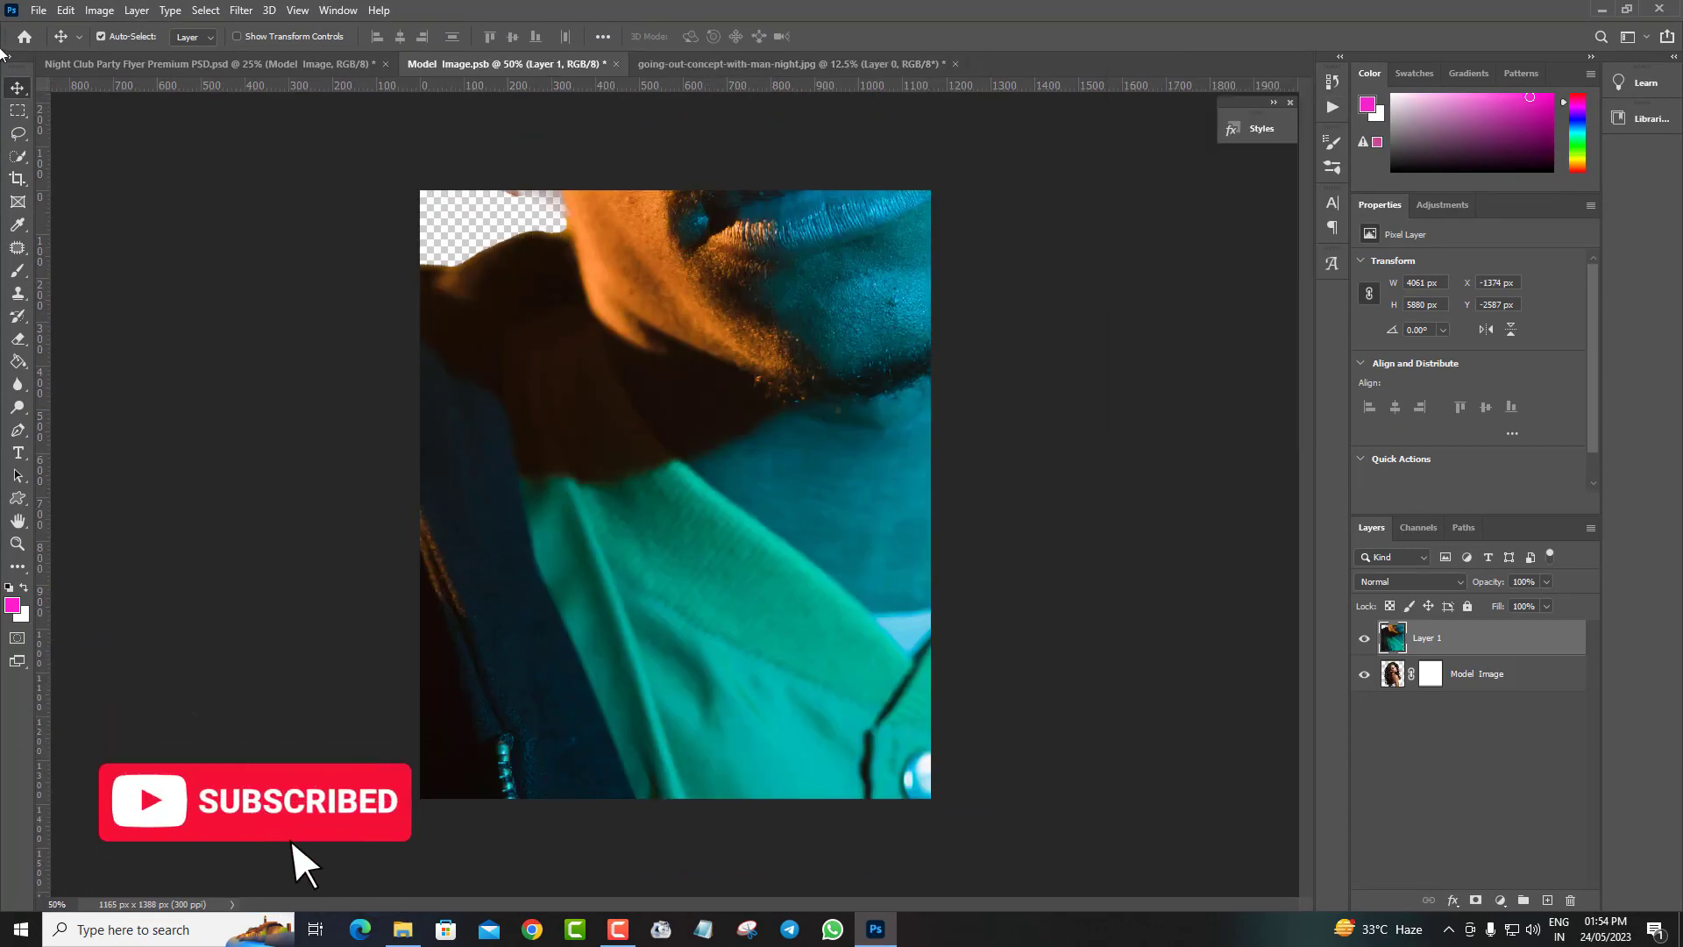
left_click(66, 11)
left_click(96, 379)
left_click_drag(827, 503, 833, 600)
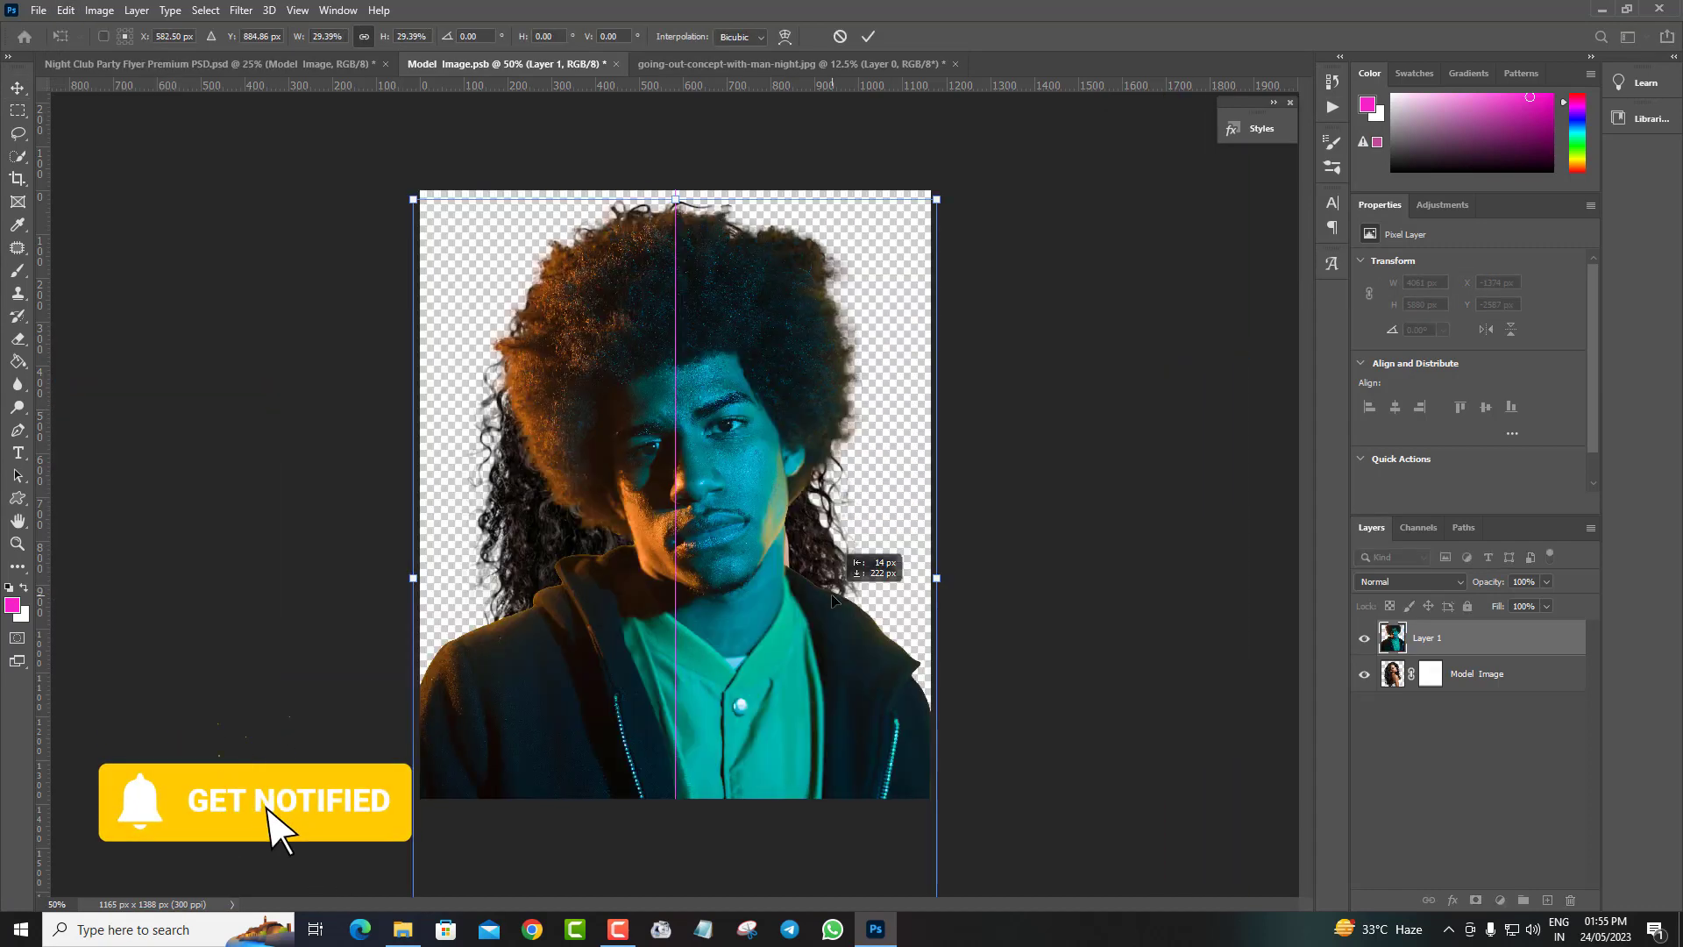
key("Return")
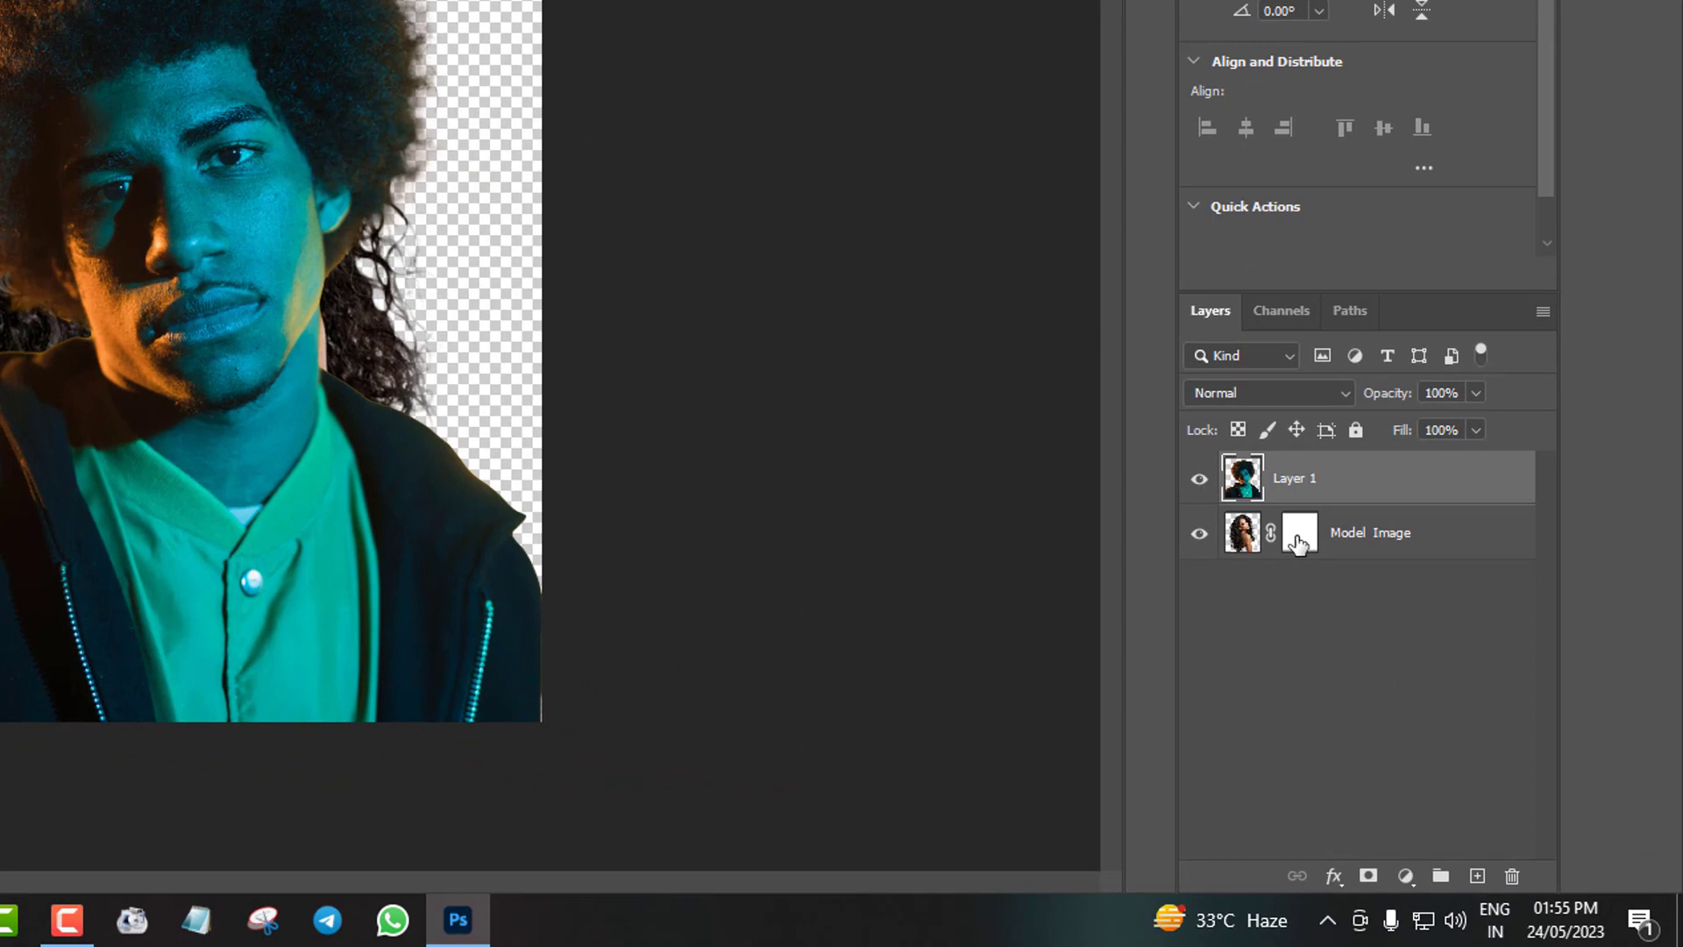
Move the old photo's fade mask onto Layer 1 and hide the original model photo
left_click(1298, 544)
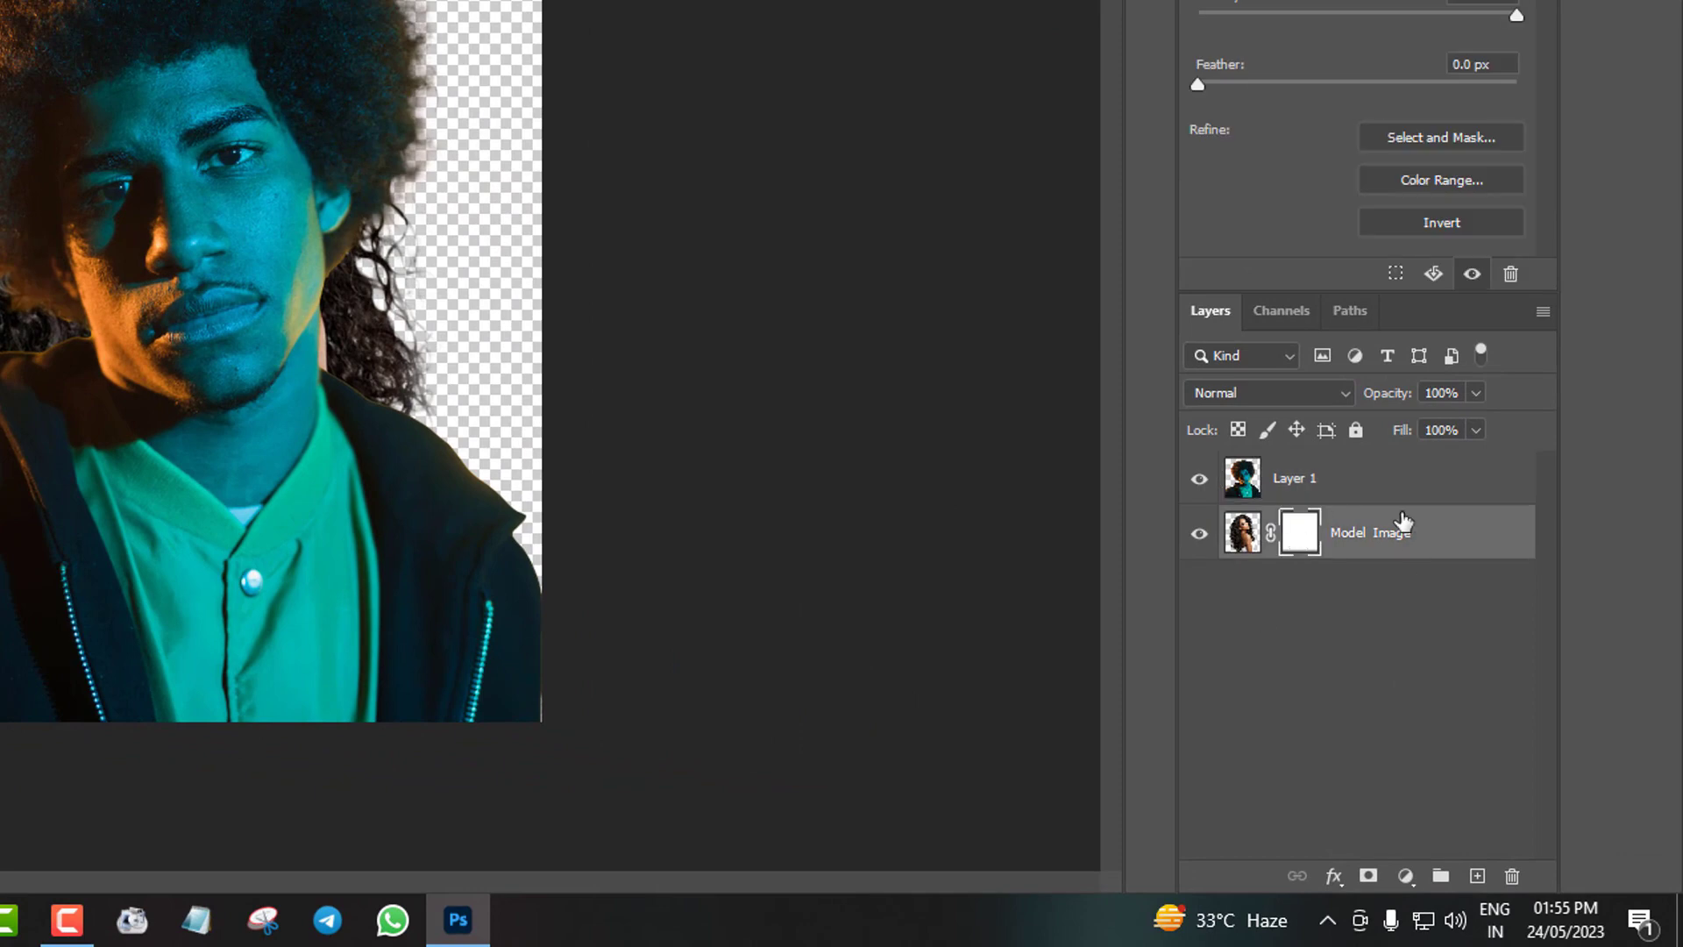
mouse_move(1295, 544)
left_mouse_down()
mouse_move(1292, 484)
mouse_move(1426, 639)
left_mouse_up()
left_click(1355, 679)
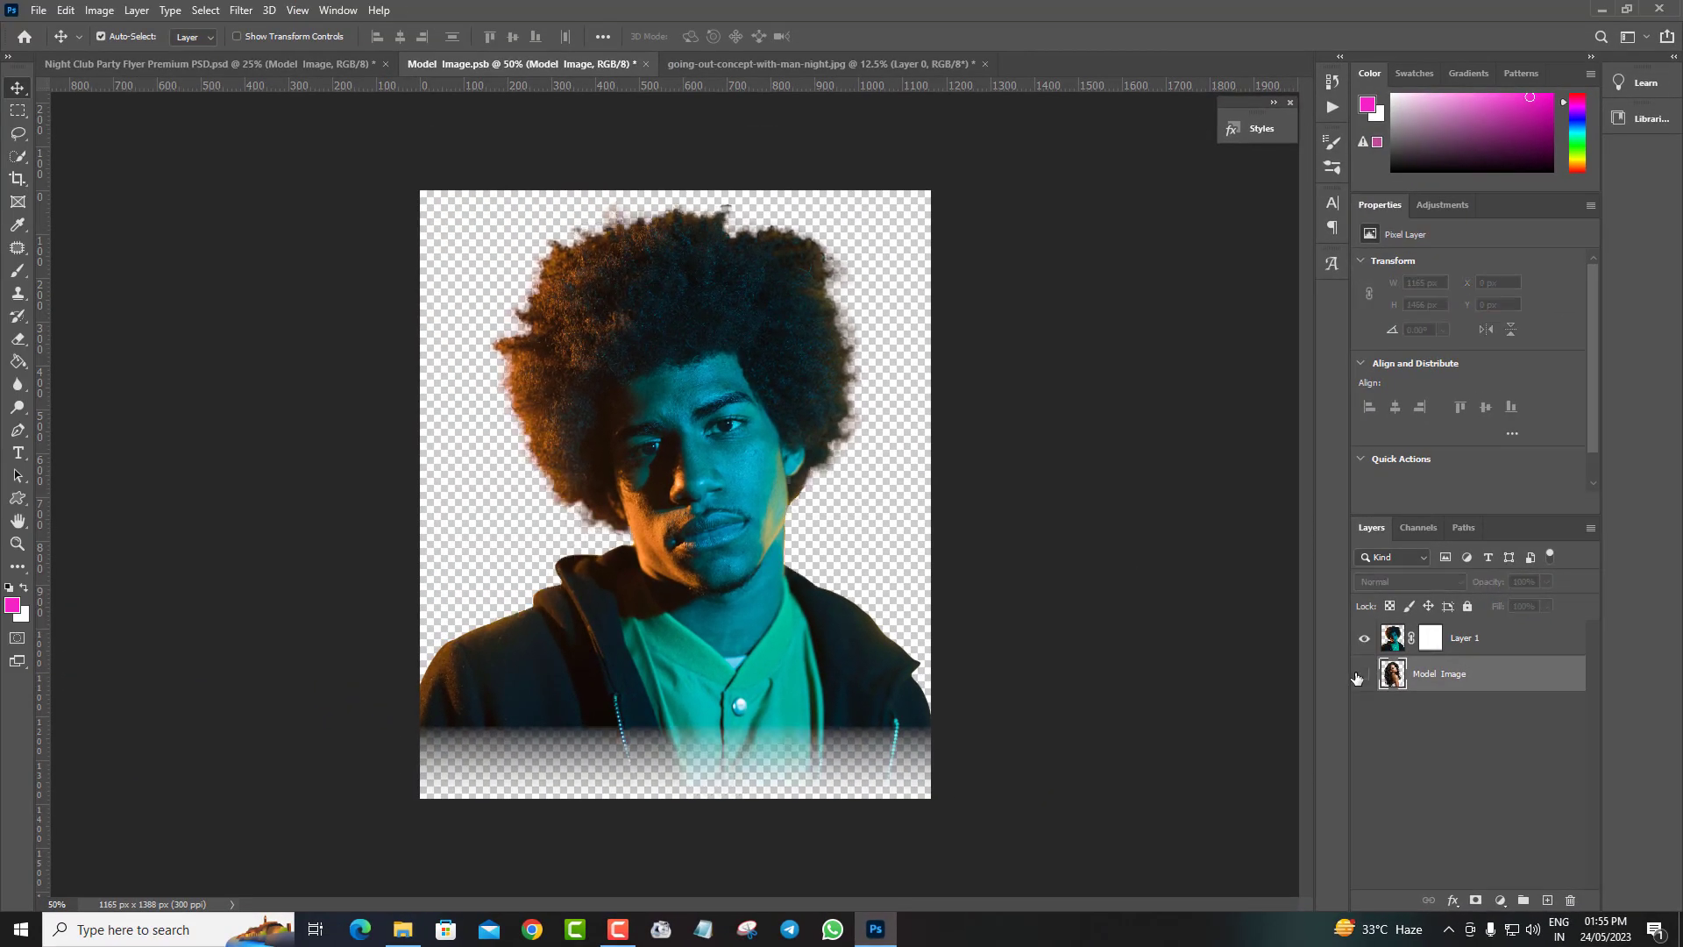
Close the source photo without saving, then save and close Model Image.psb
left_click(983, 65)
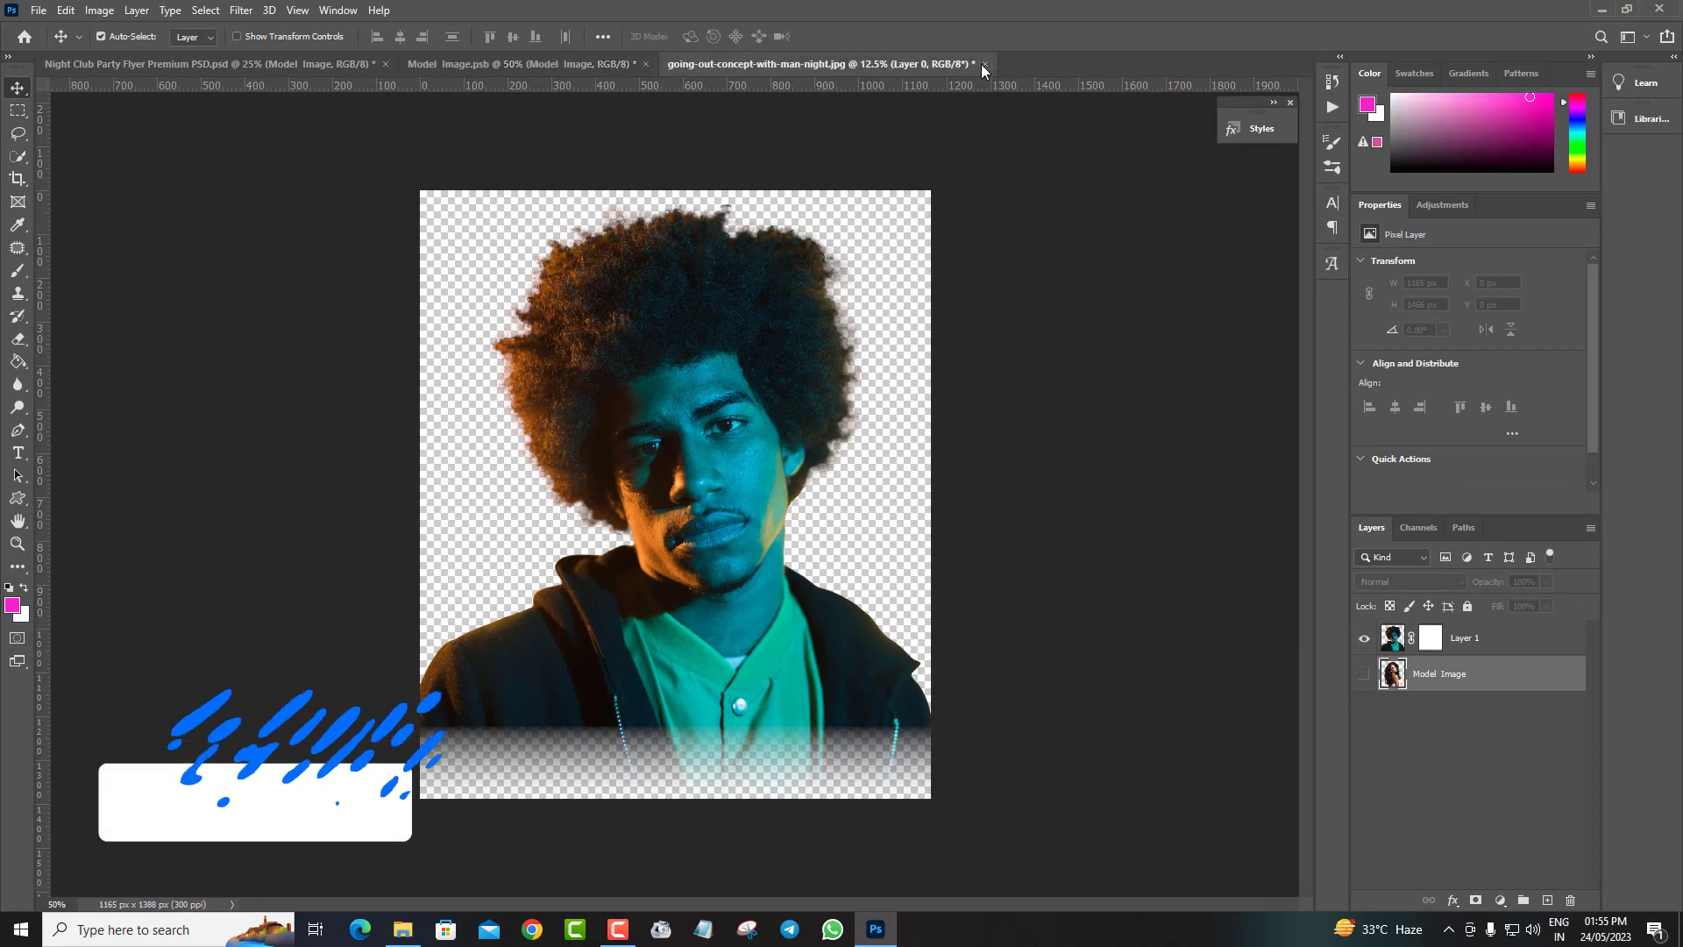
left_click(834, 346)
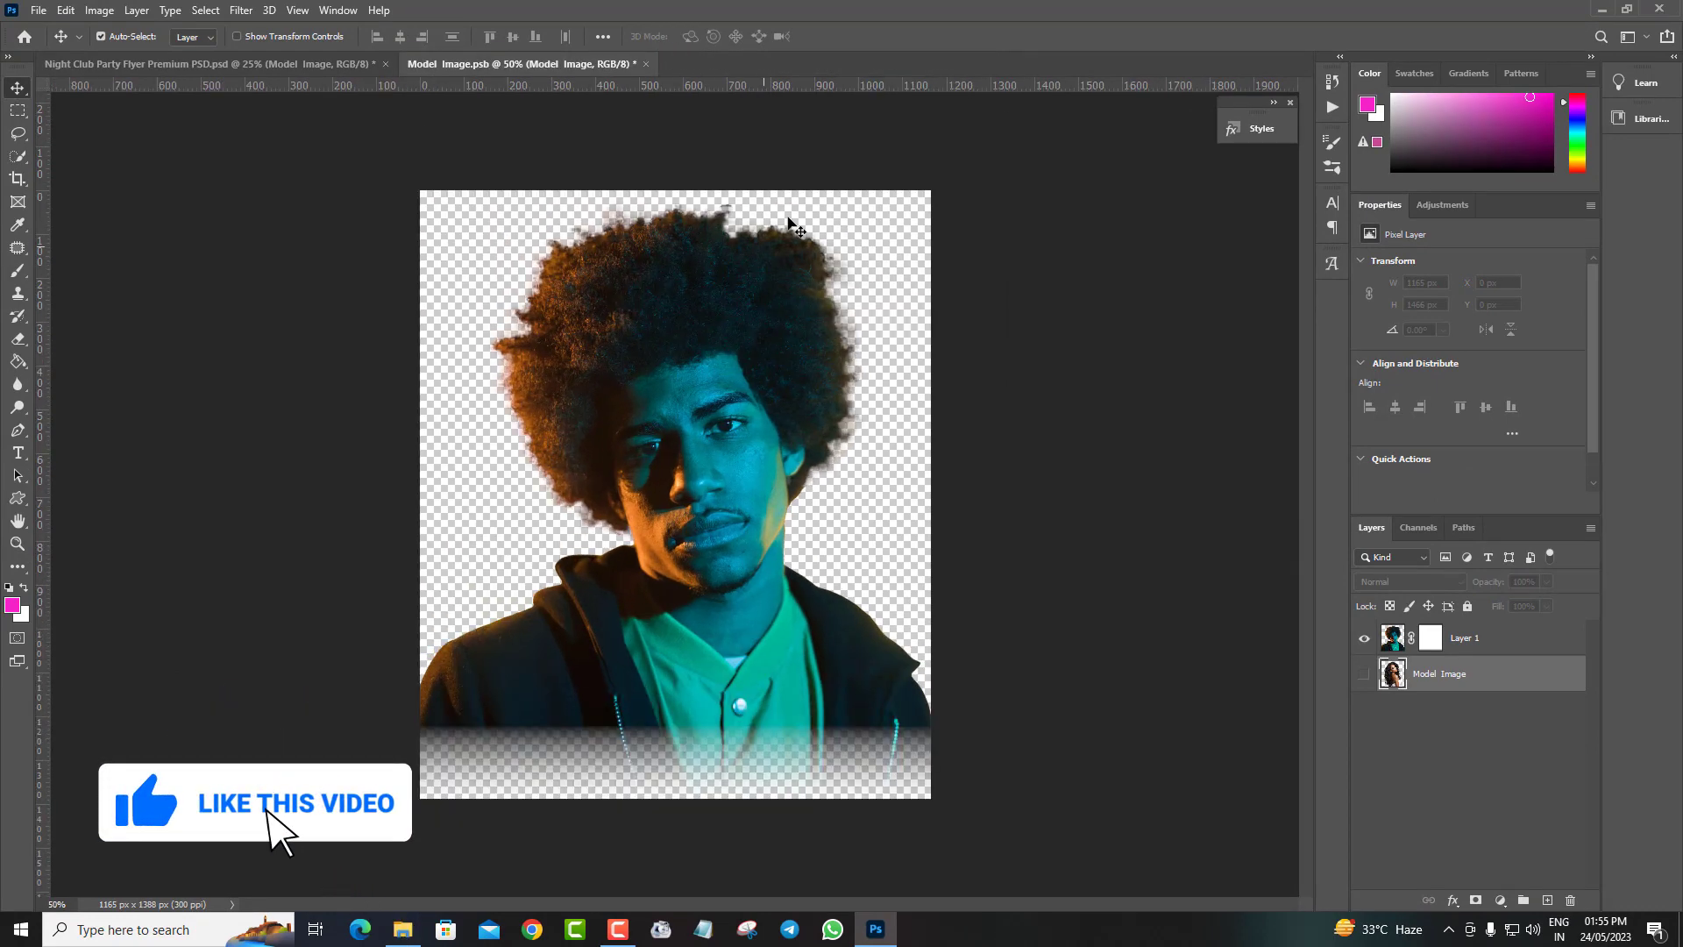
left_click(643, 63)
key("Return")
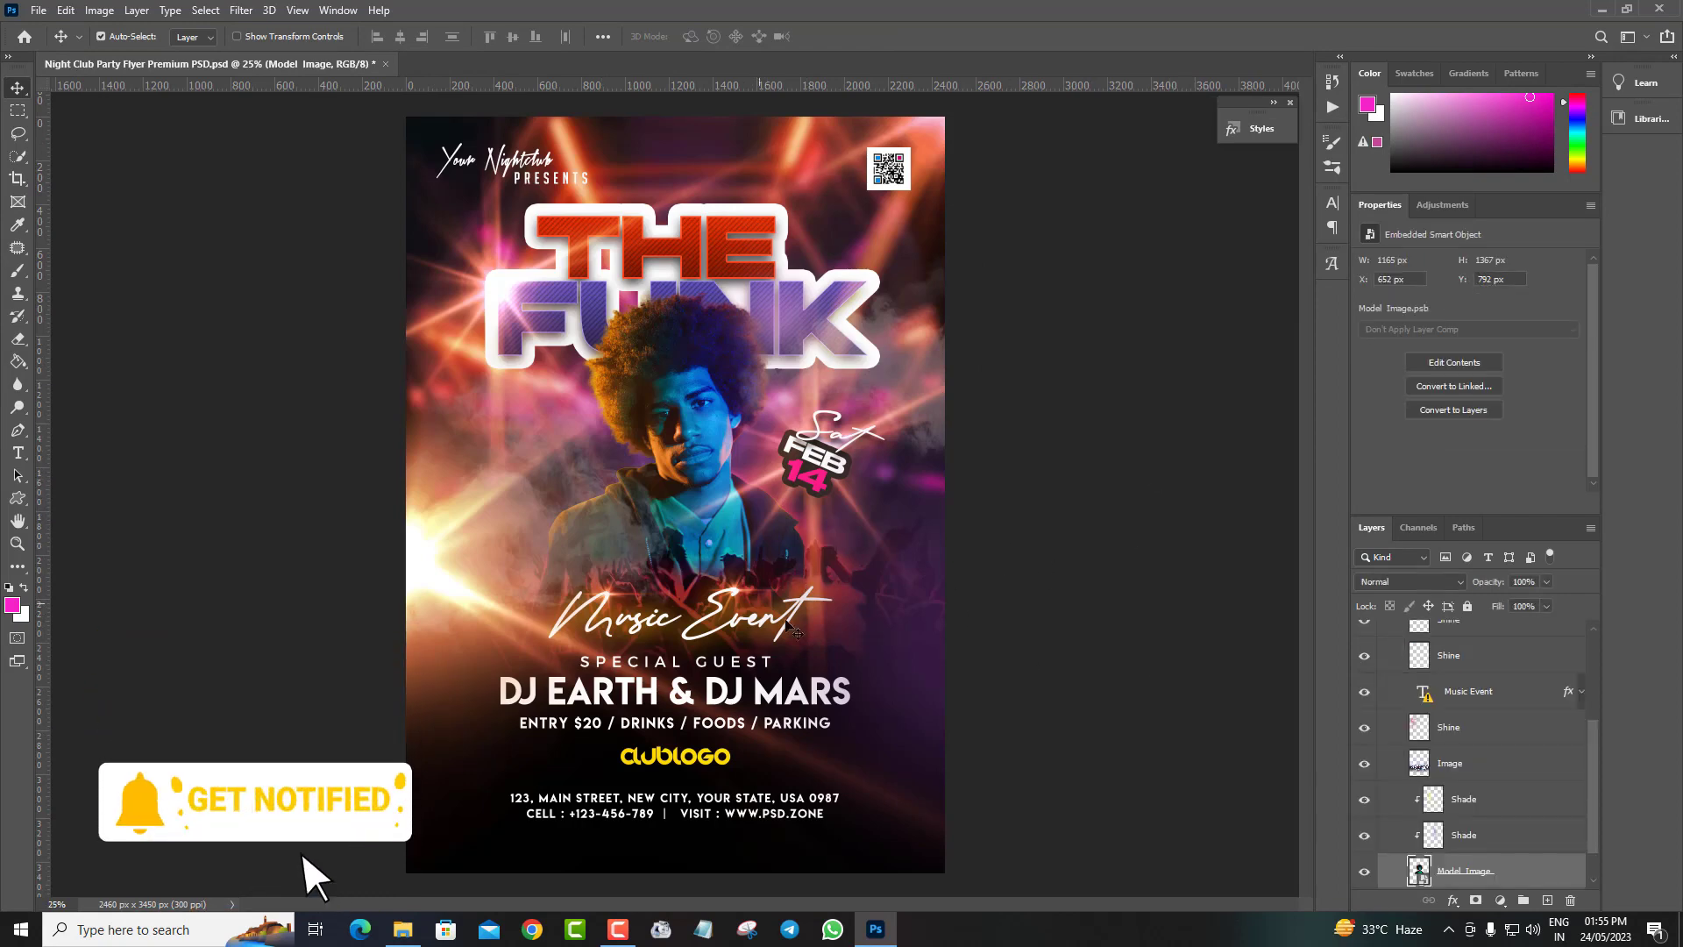
Paint pink f423c6 over the new model on the lower Shade layer
scroll(1490, 833, "down", 1)
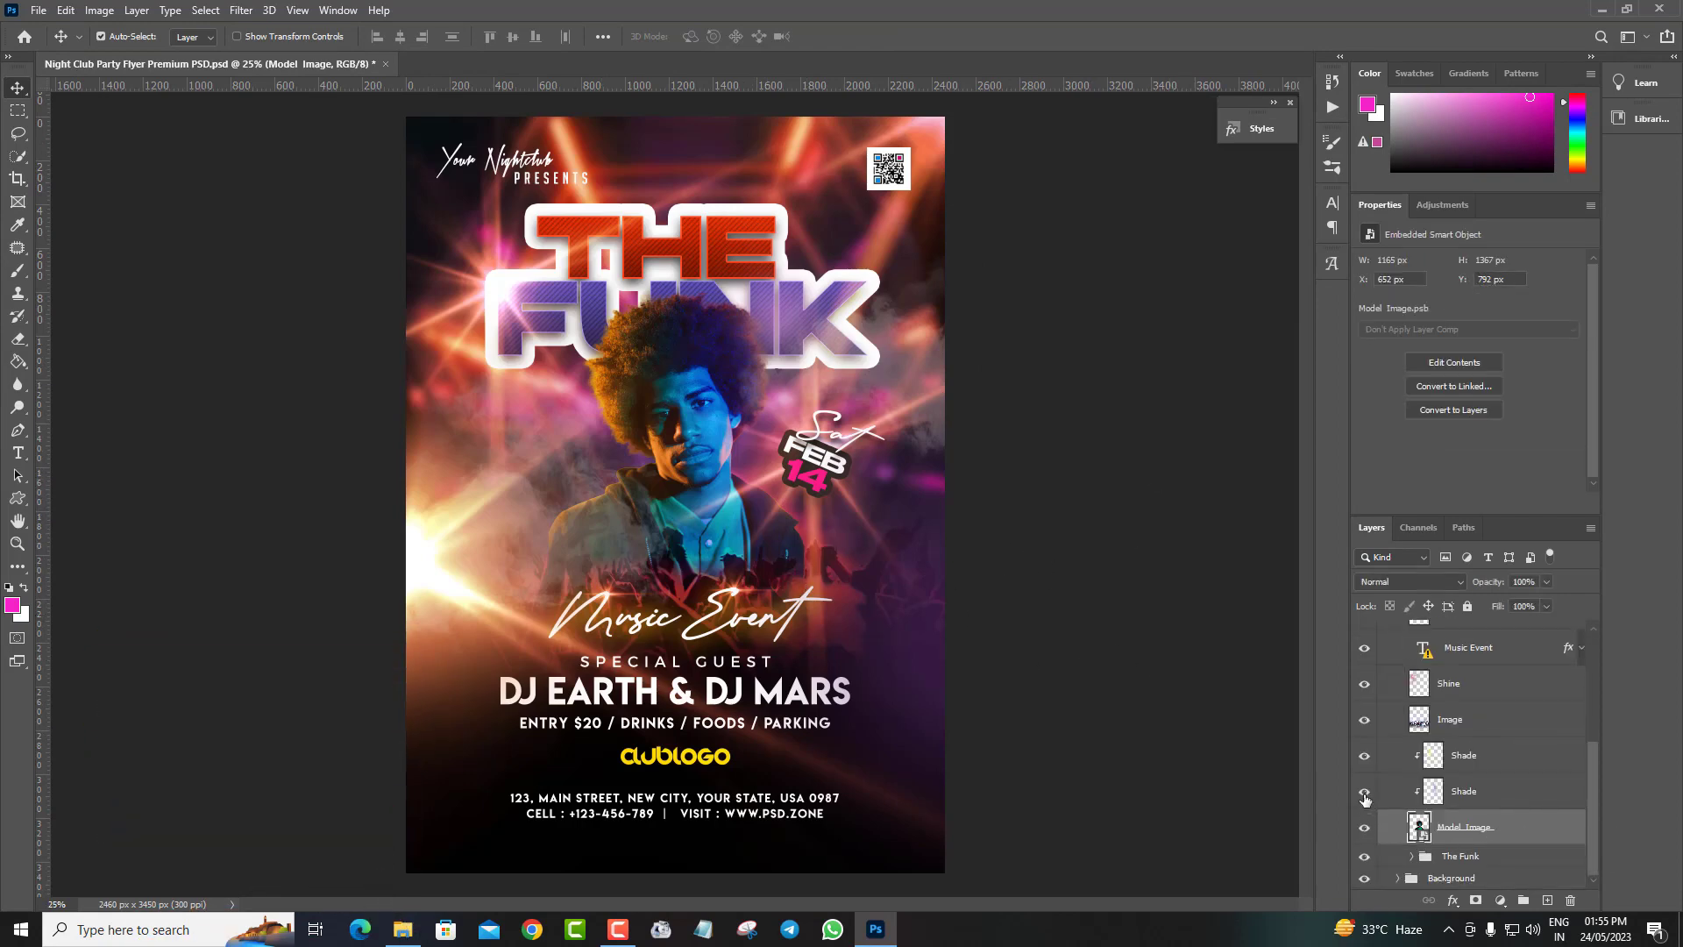
left_click(1527, 793)
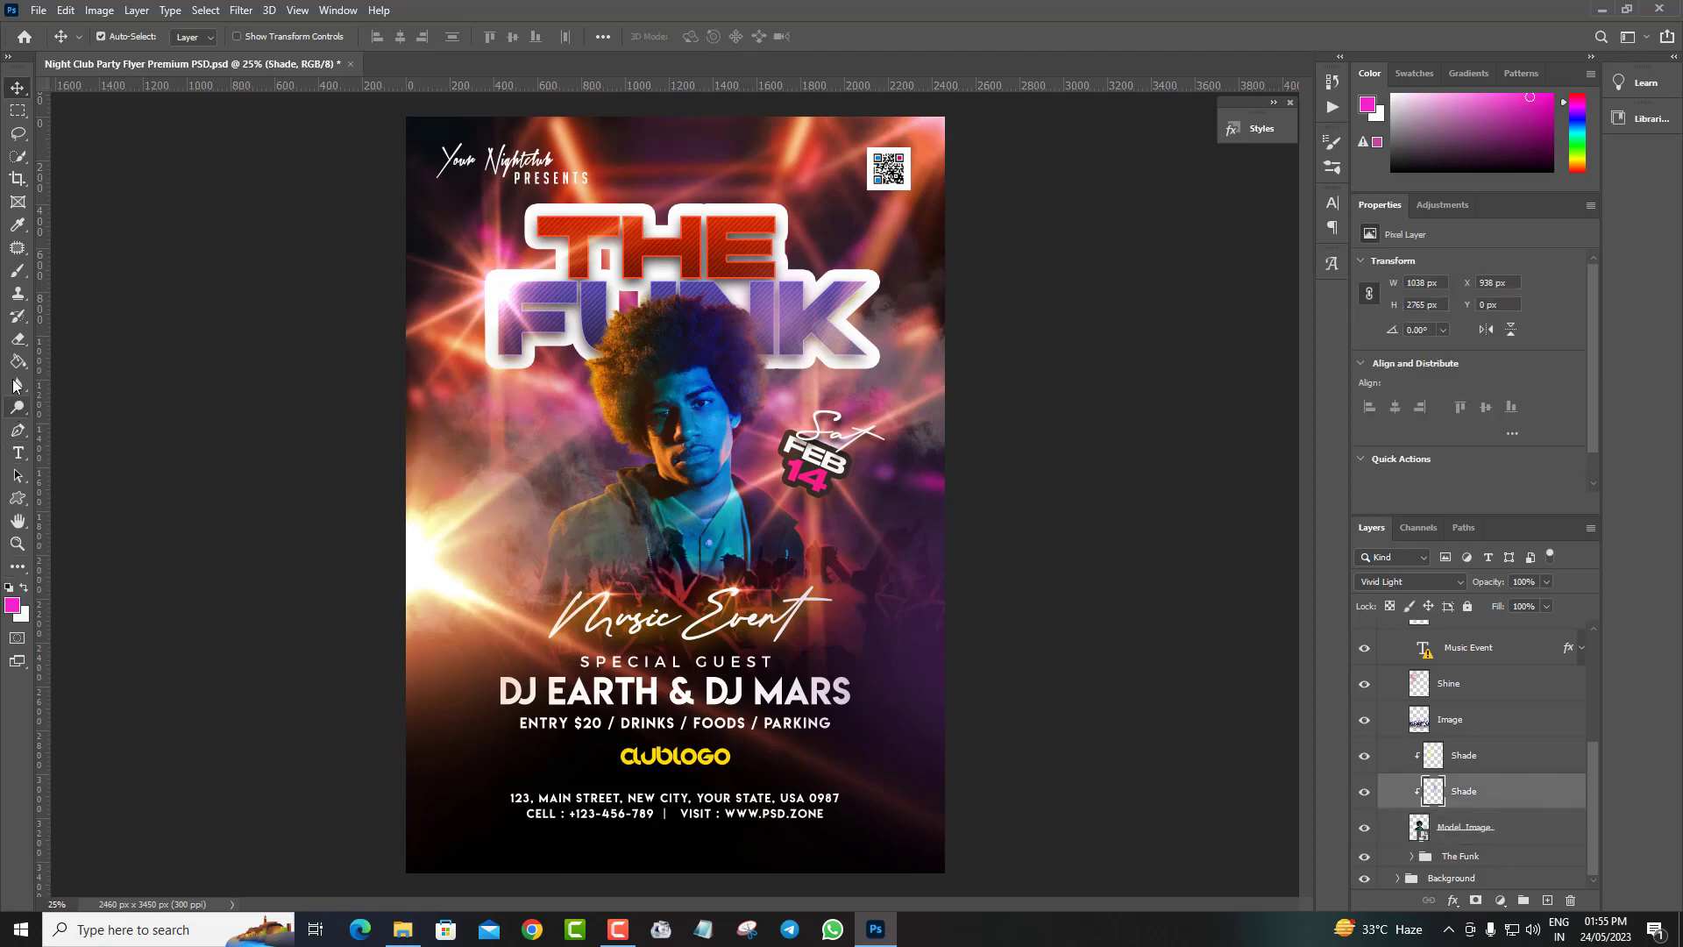
left_click(12, 605)
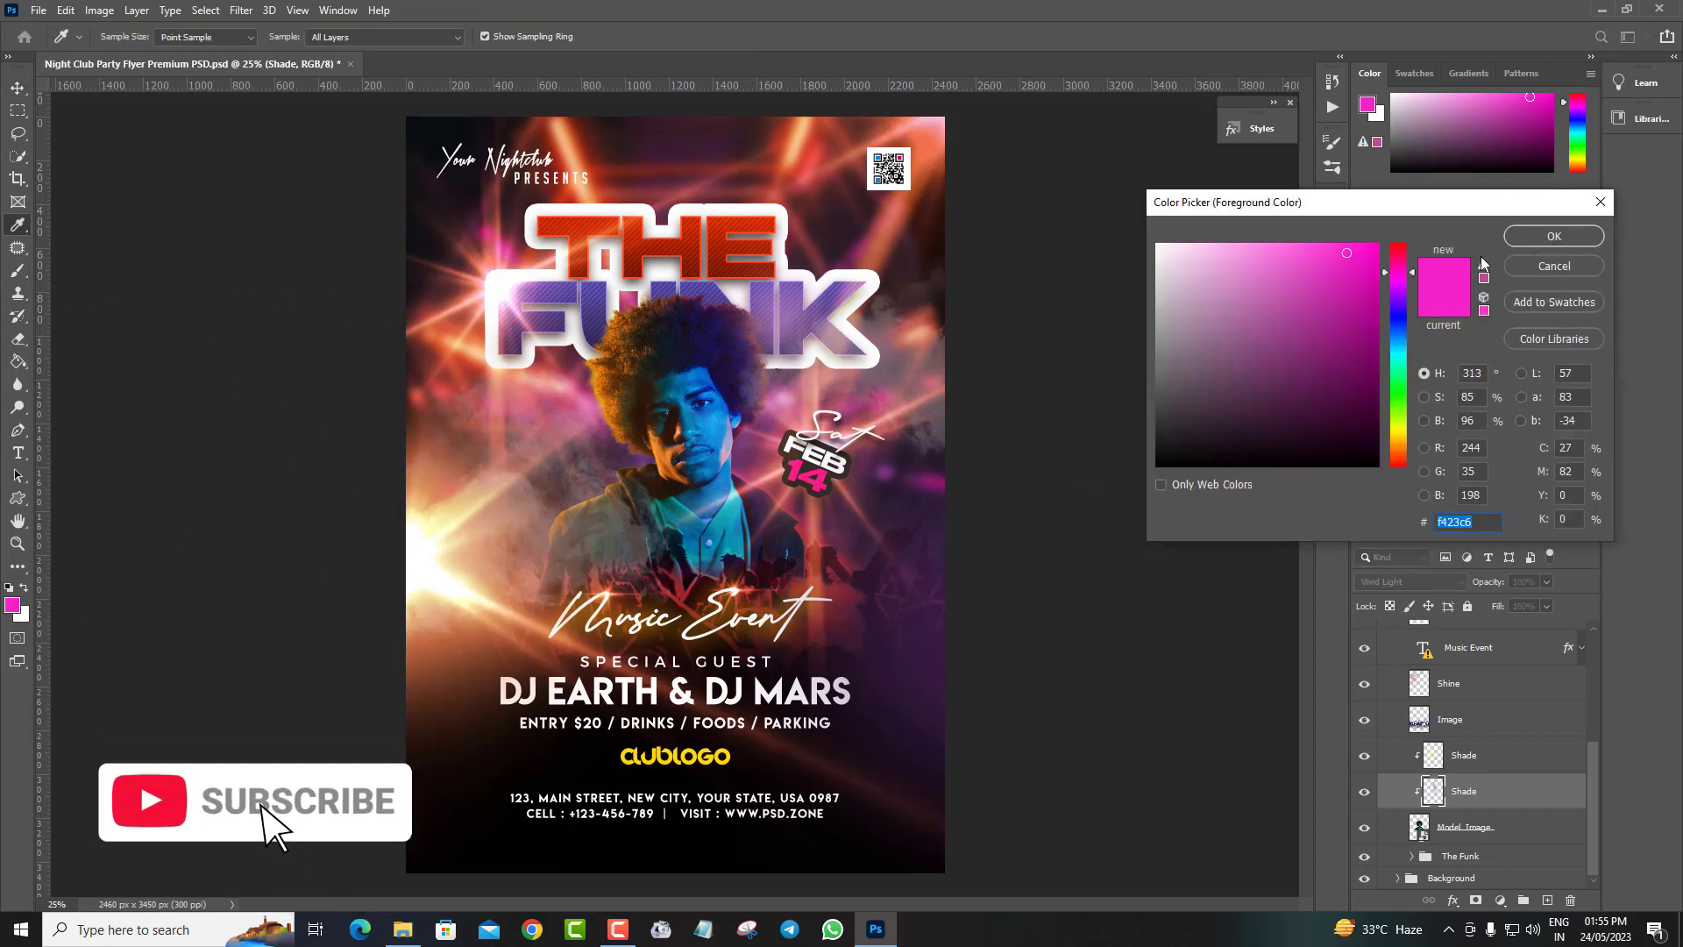
left_click(1553, 236)
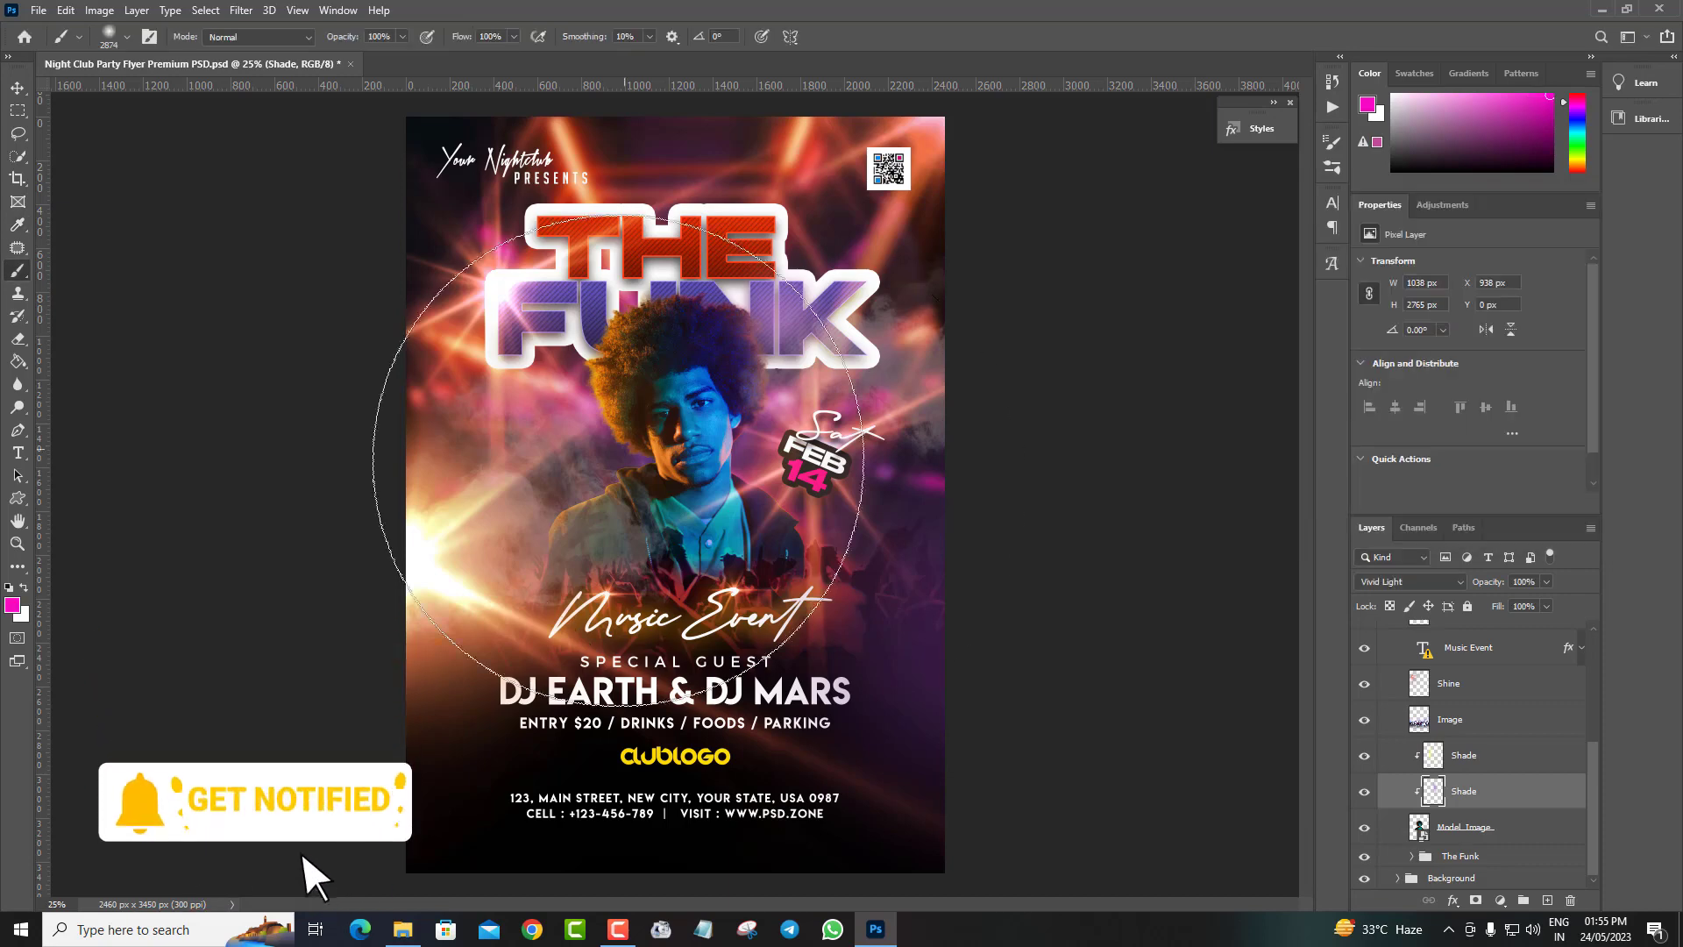
left_click_drag(946, 429, 852, 406)
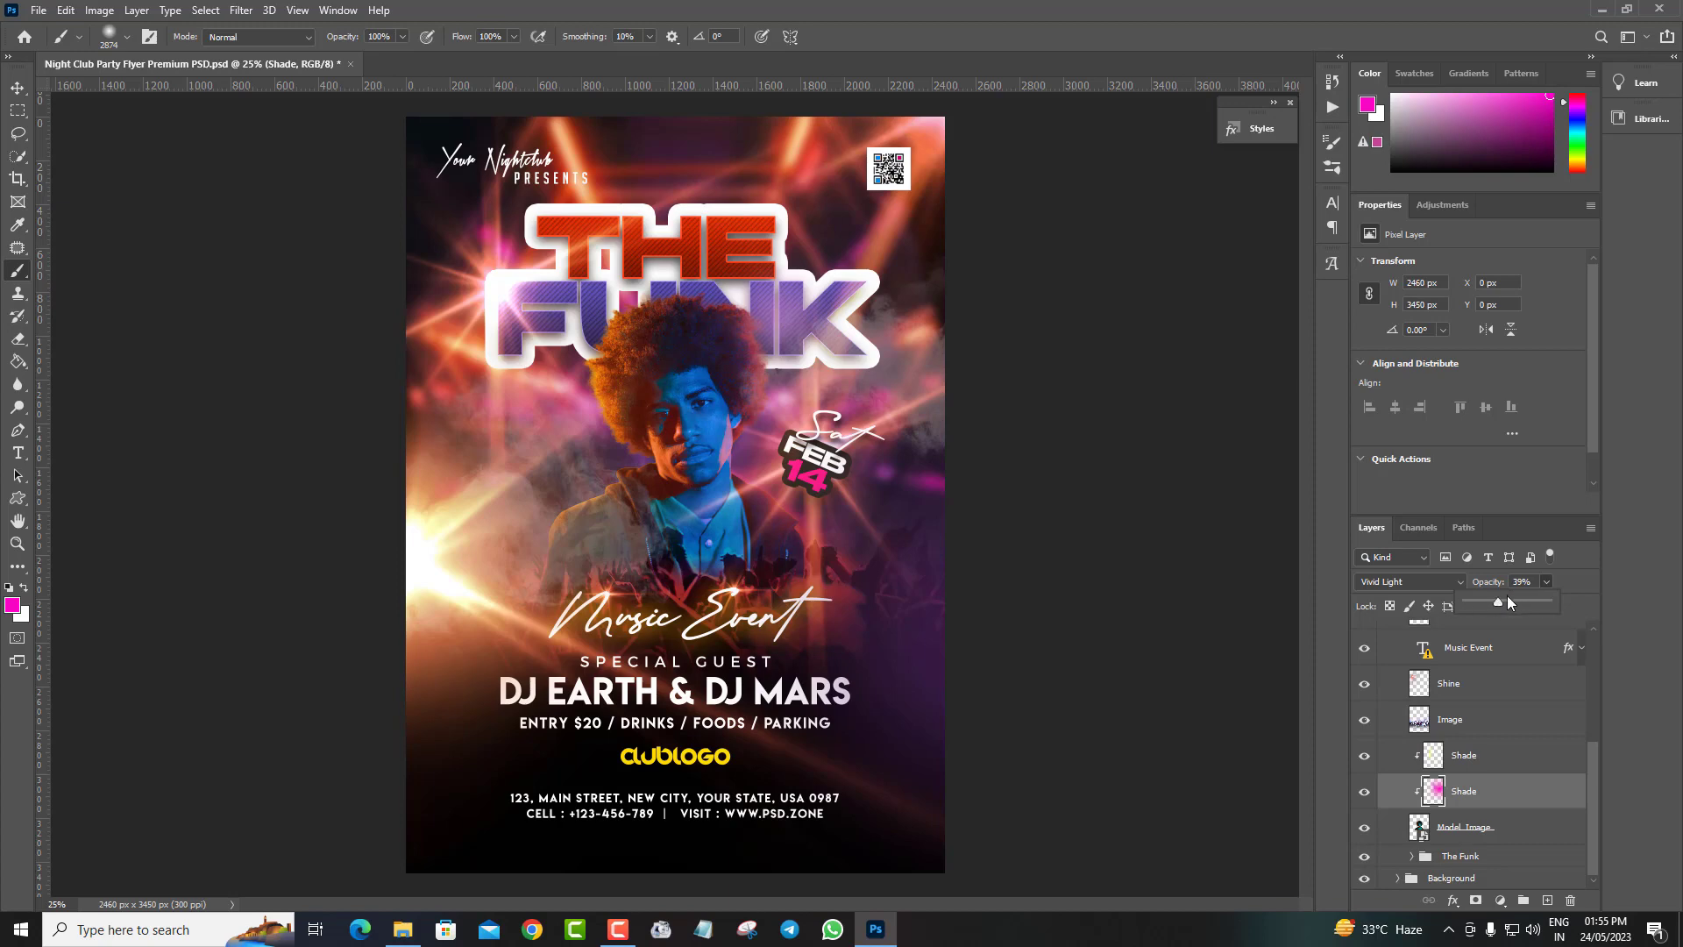
Set the Shade layer to 43% opacity in Vivid Light mode, then select Model Image
left_click(1506, 603)
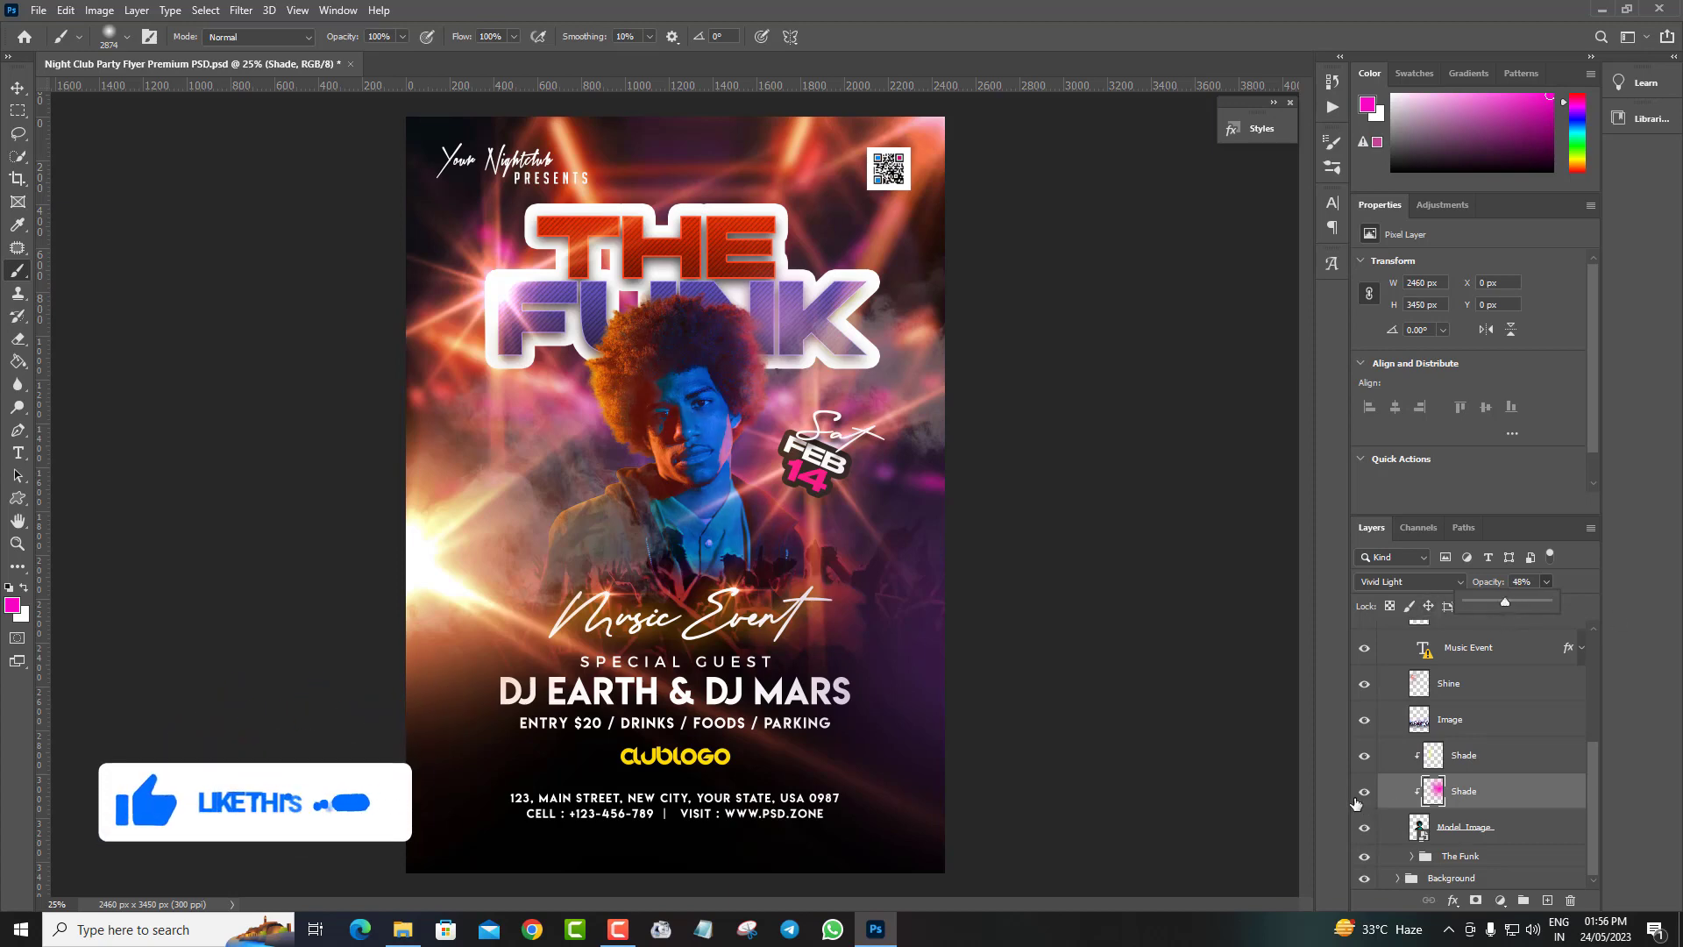
key("v")
key("4")
key("3")
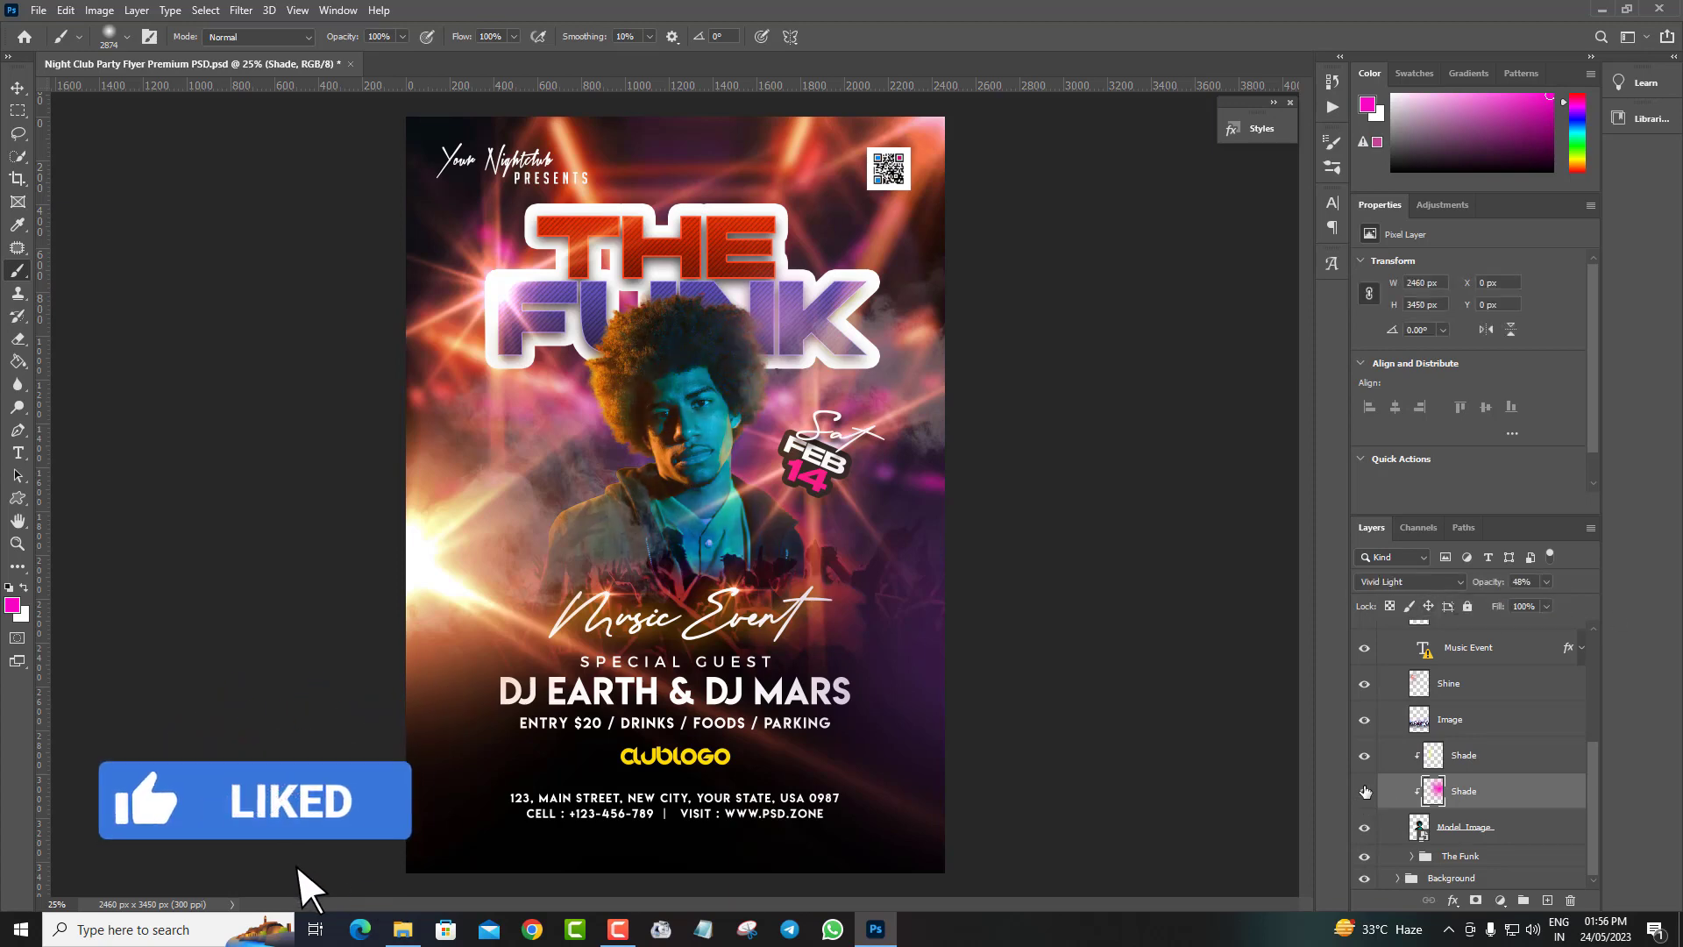
left_click(1406, 587)
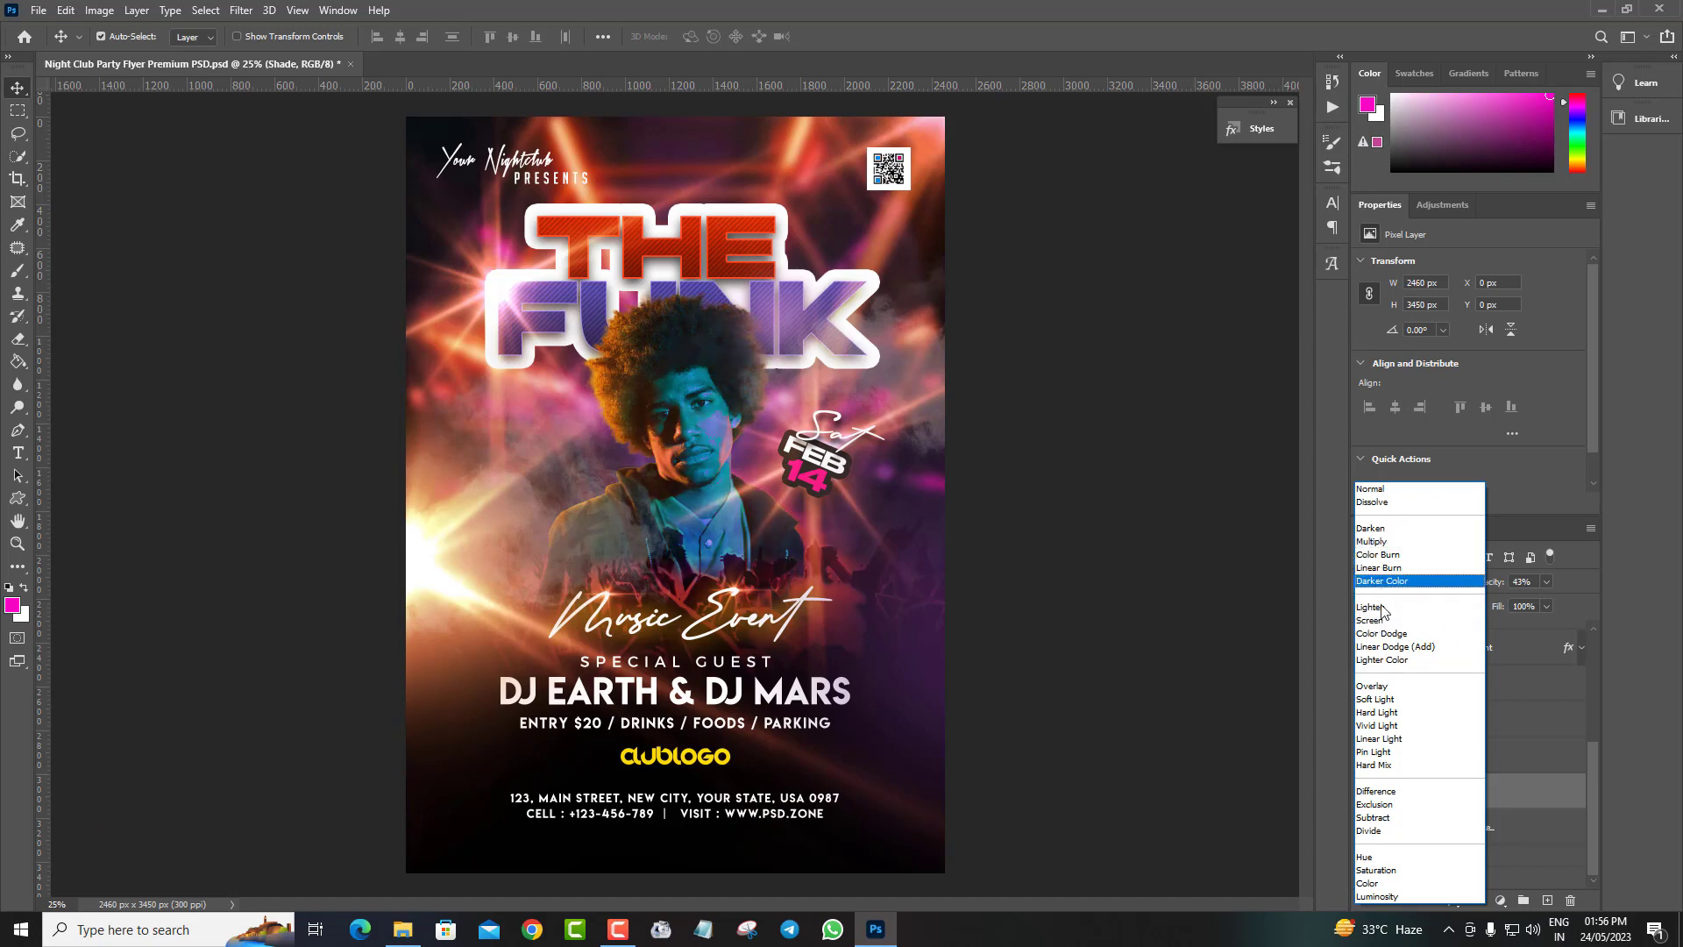
left_click(1377, 726)
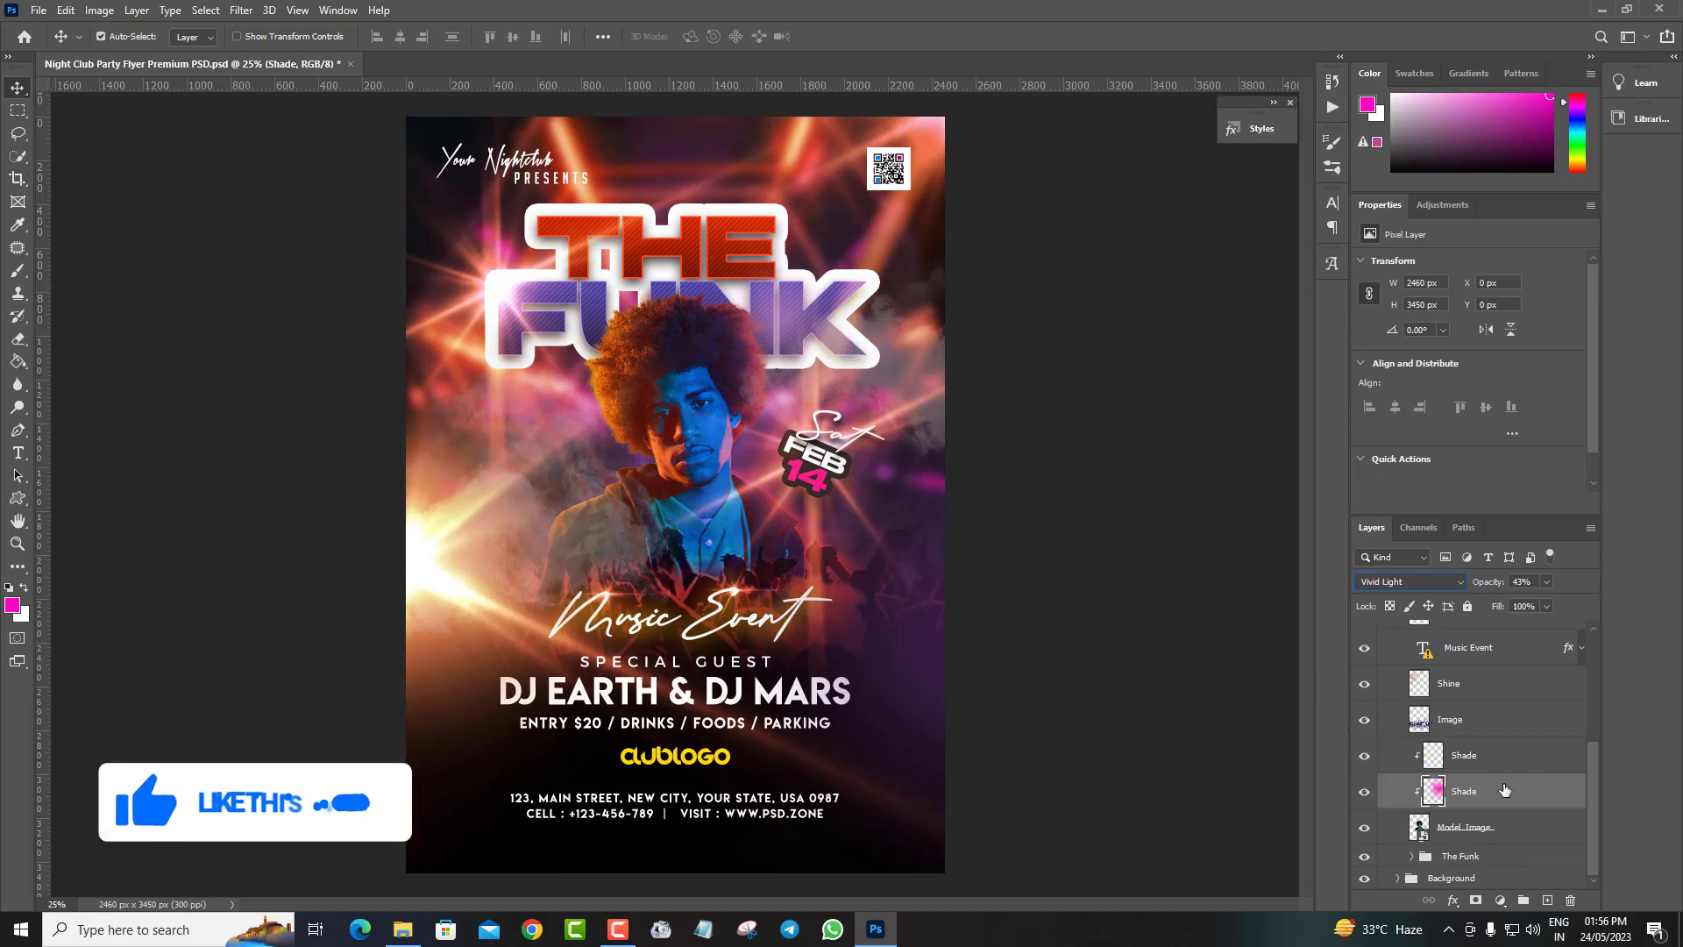
left_click(1520, 825)
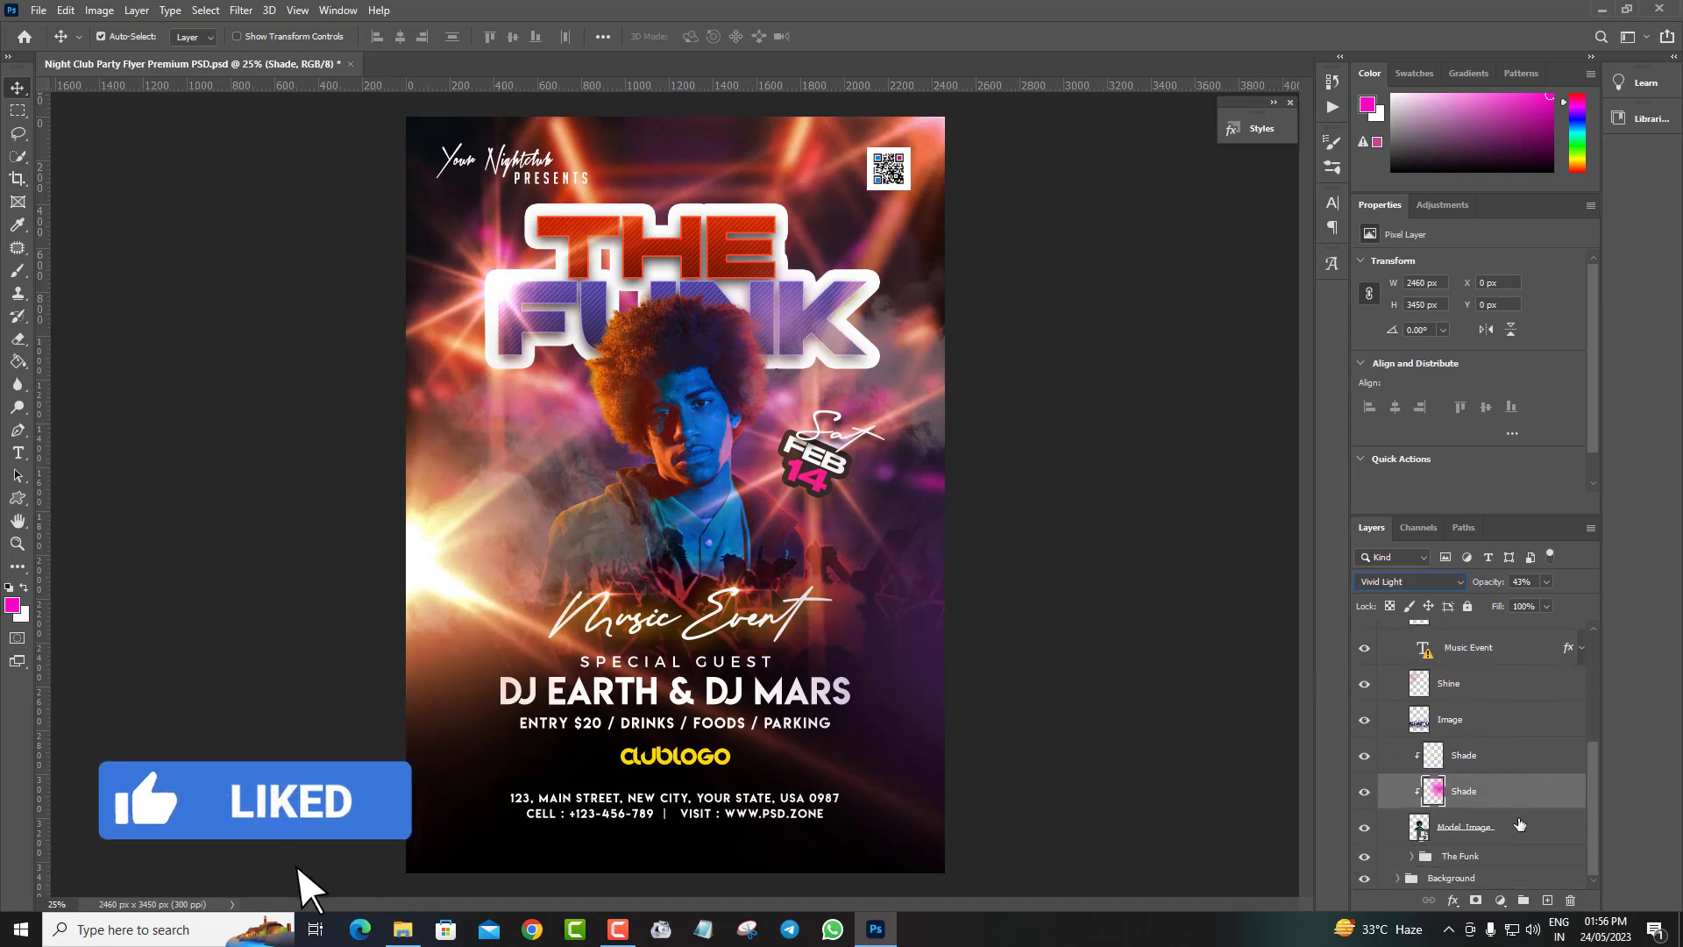
left_click(66, 10)
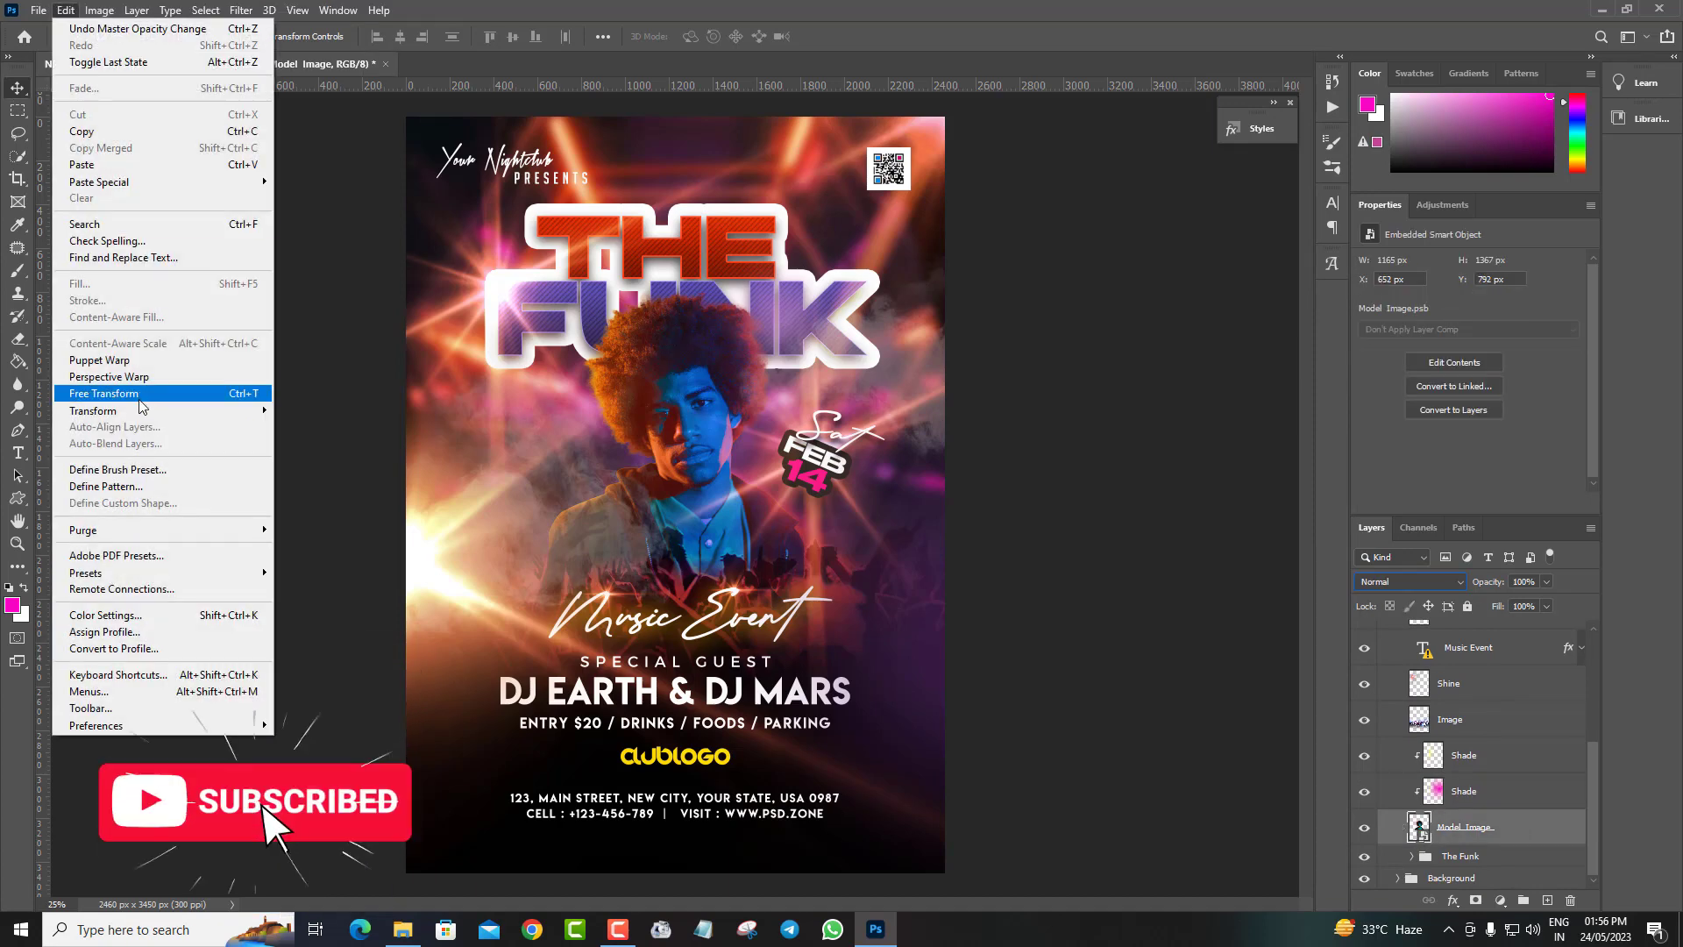
Scale the Model Image up to 1177 × 1381 px and shift it down-right
left_click(104, 393)
mouse_move(802, 438)
left_mouse_down()
mouse_move(826, 438)
mouse_move(804, 437)
left_mouse_up()
left_click_drag(675, 379, 693, 387)
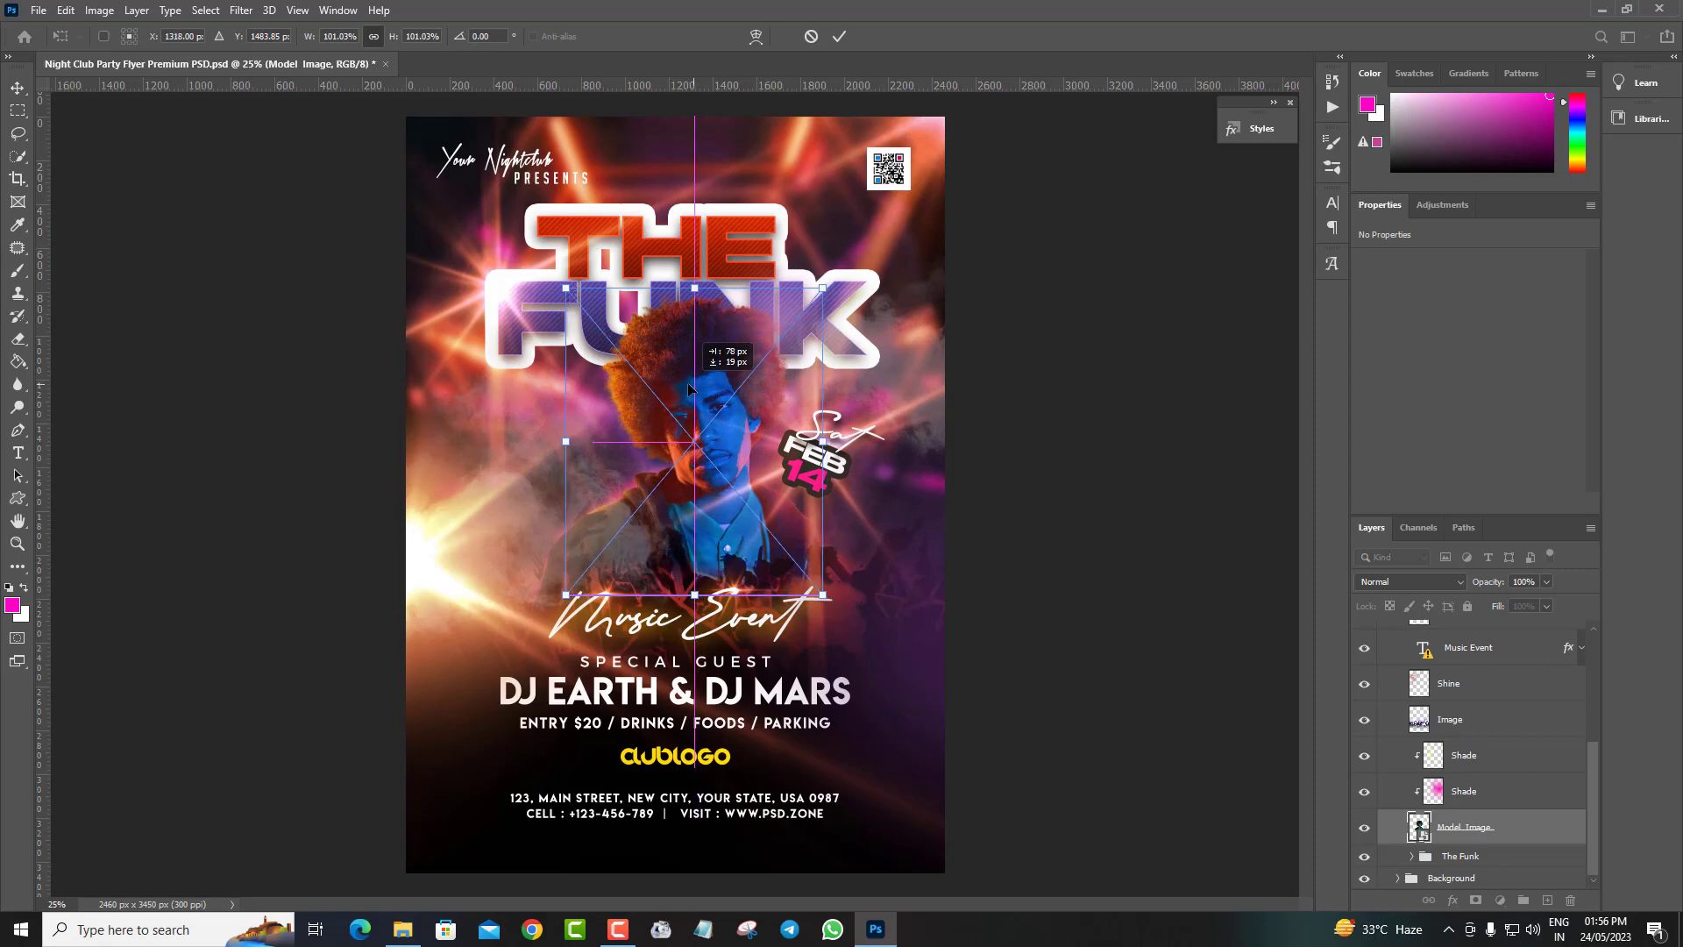
left_click(18, 89)
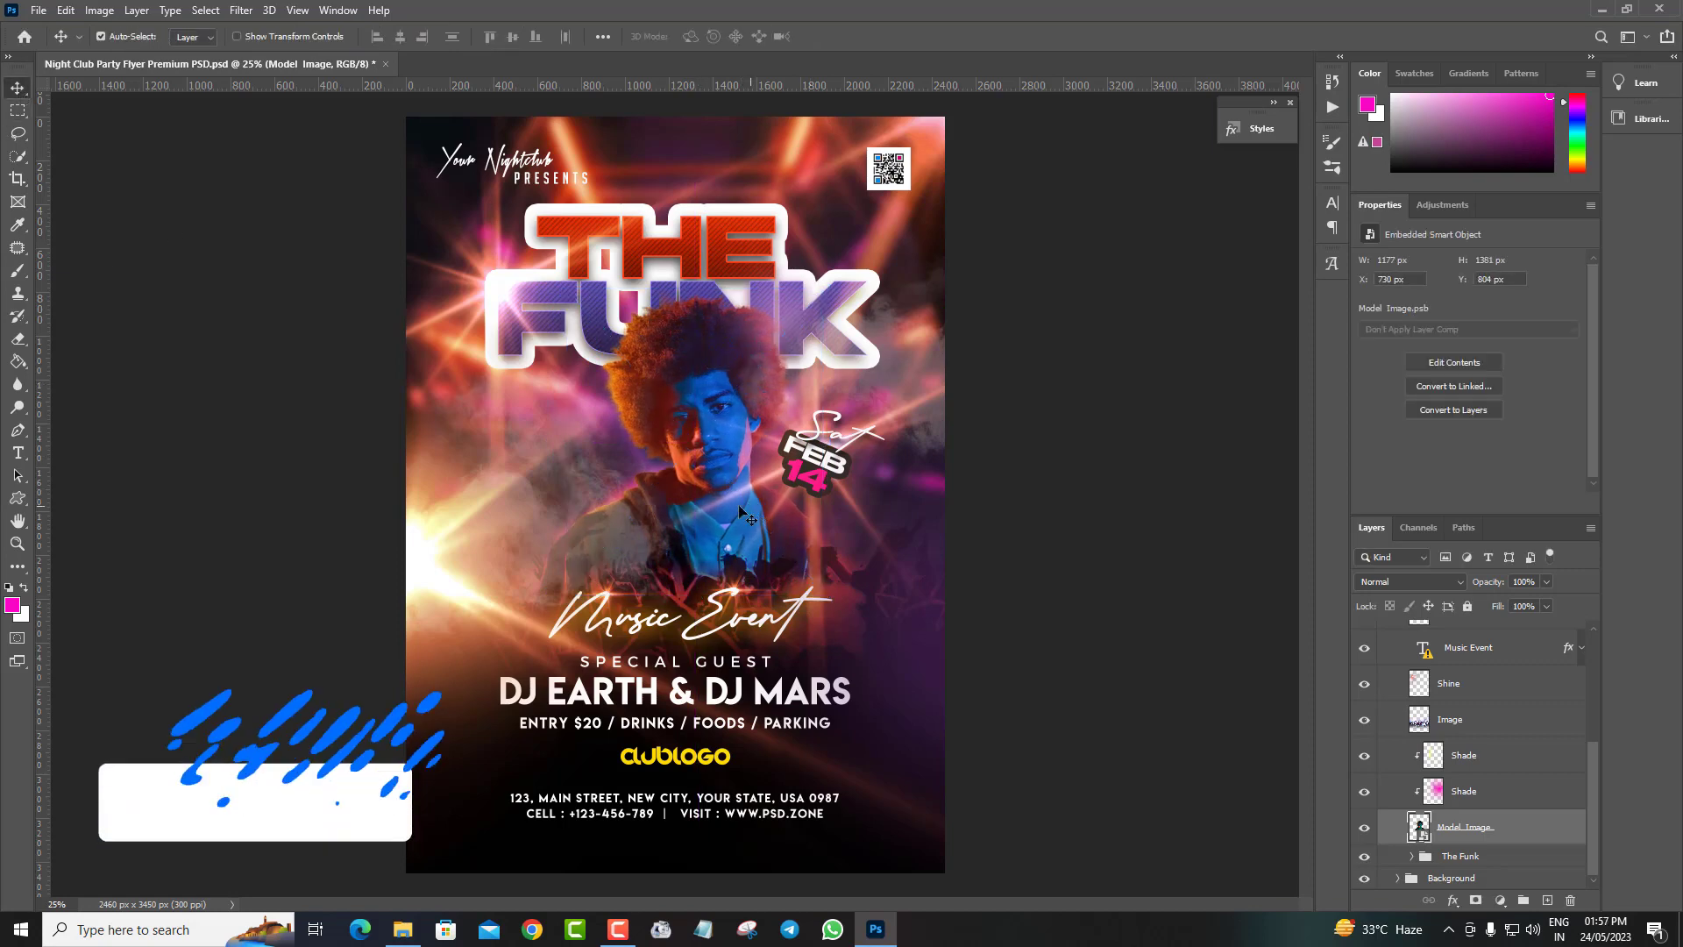
Expand The Funk group and hide Group 1's Outer Stroke to remove the title's white outline
left_click_drag(729, 511, 732, 512)
left_click(66, 10)
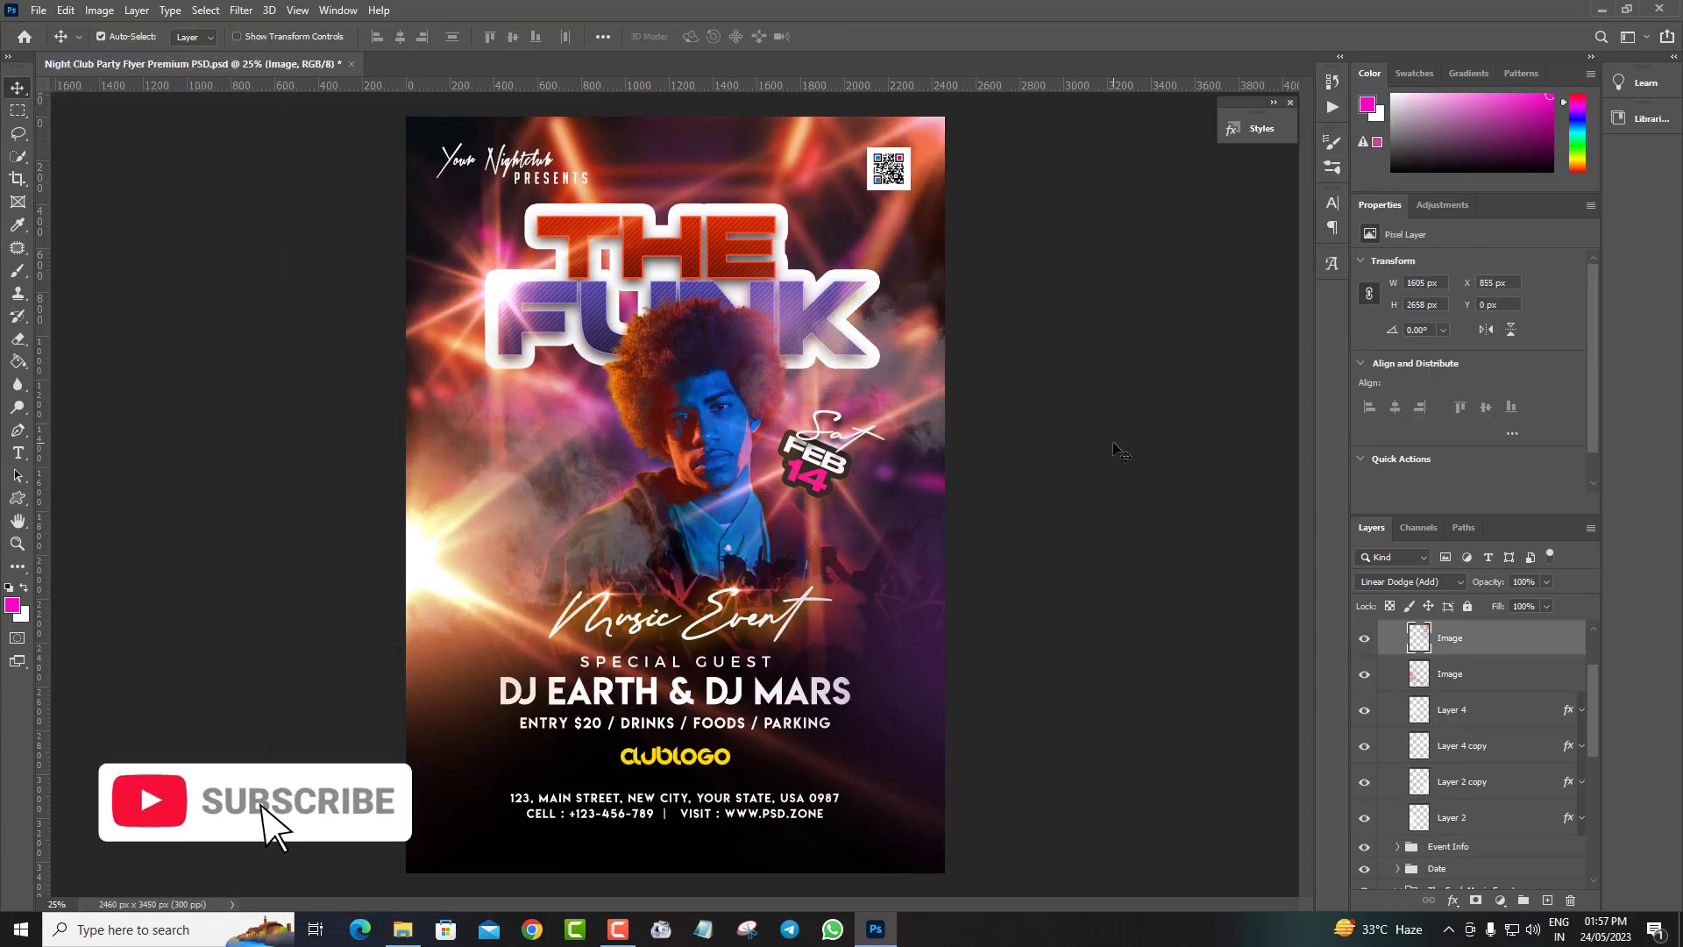
scroll(1526, 807, "down", 3)
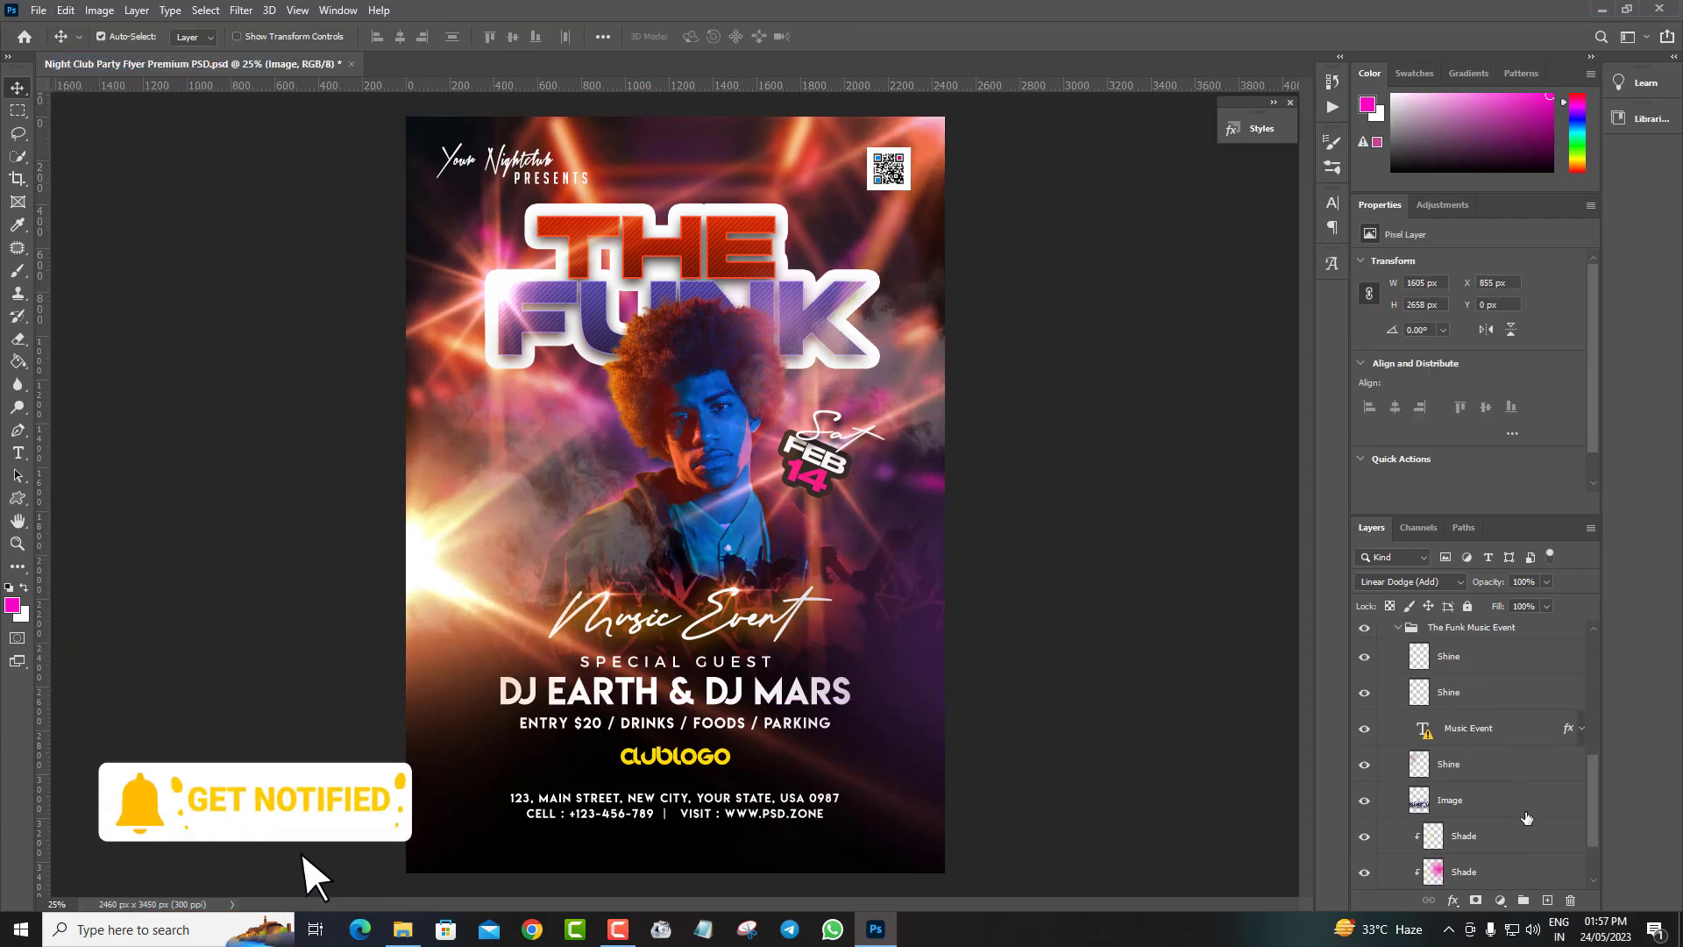
scroll(1526, 817, "down", 2)
left_click(1366, 856)
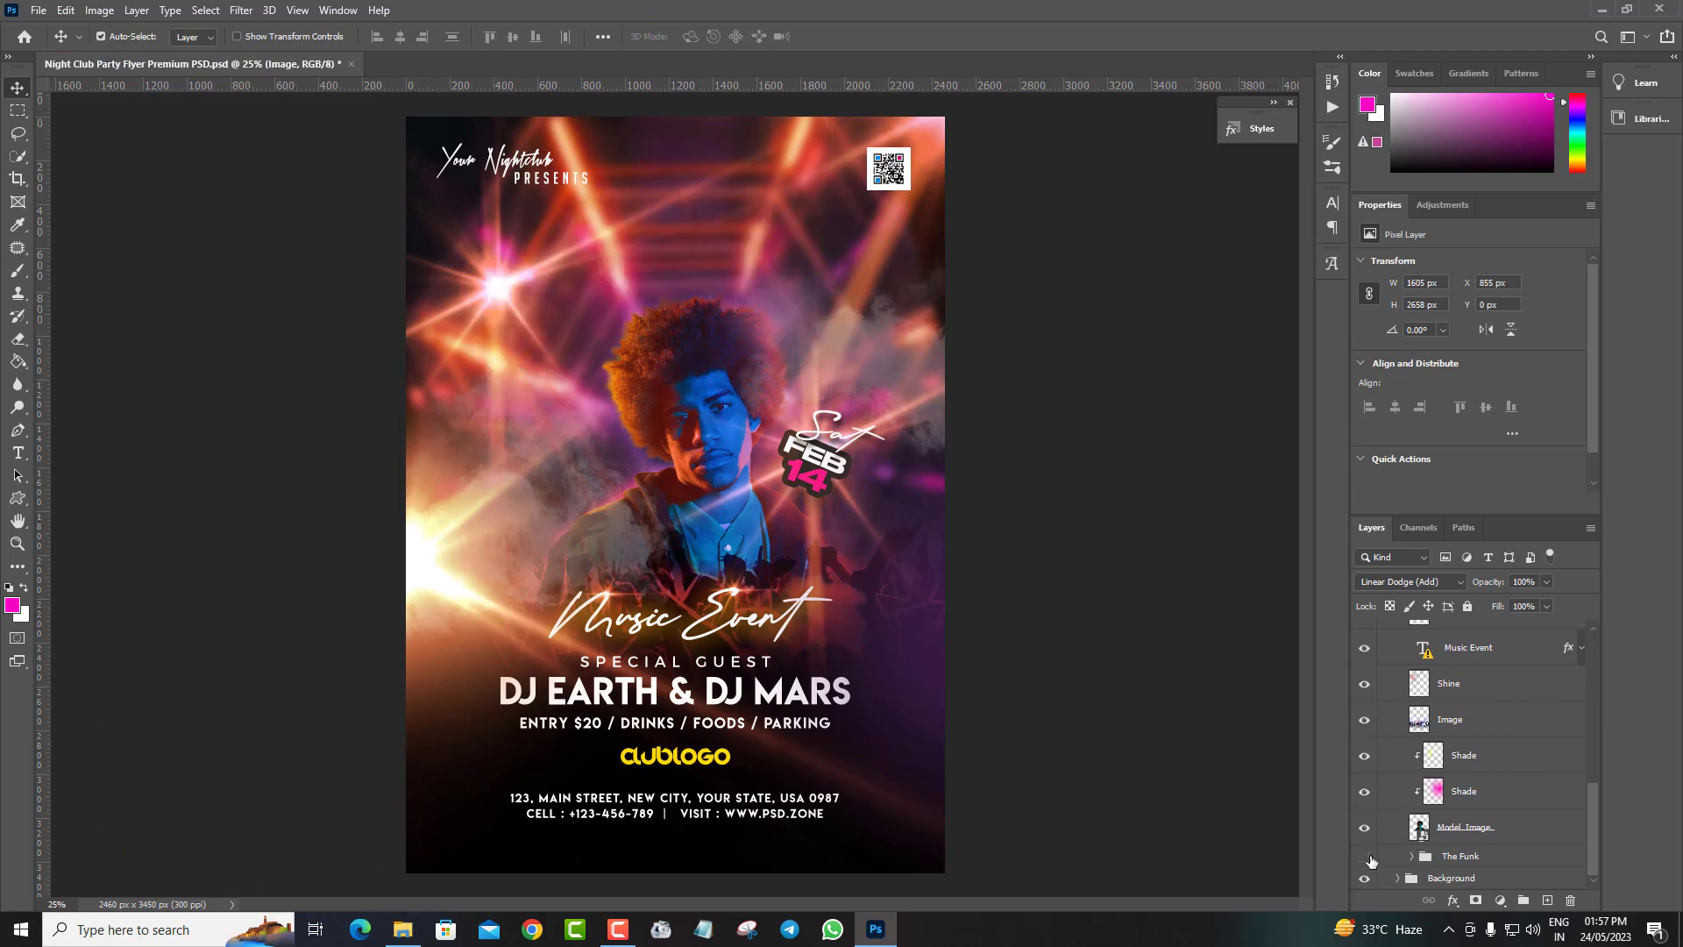
scroll(1413, 850, "down", 2)
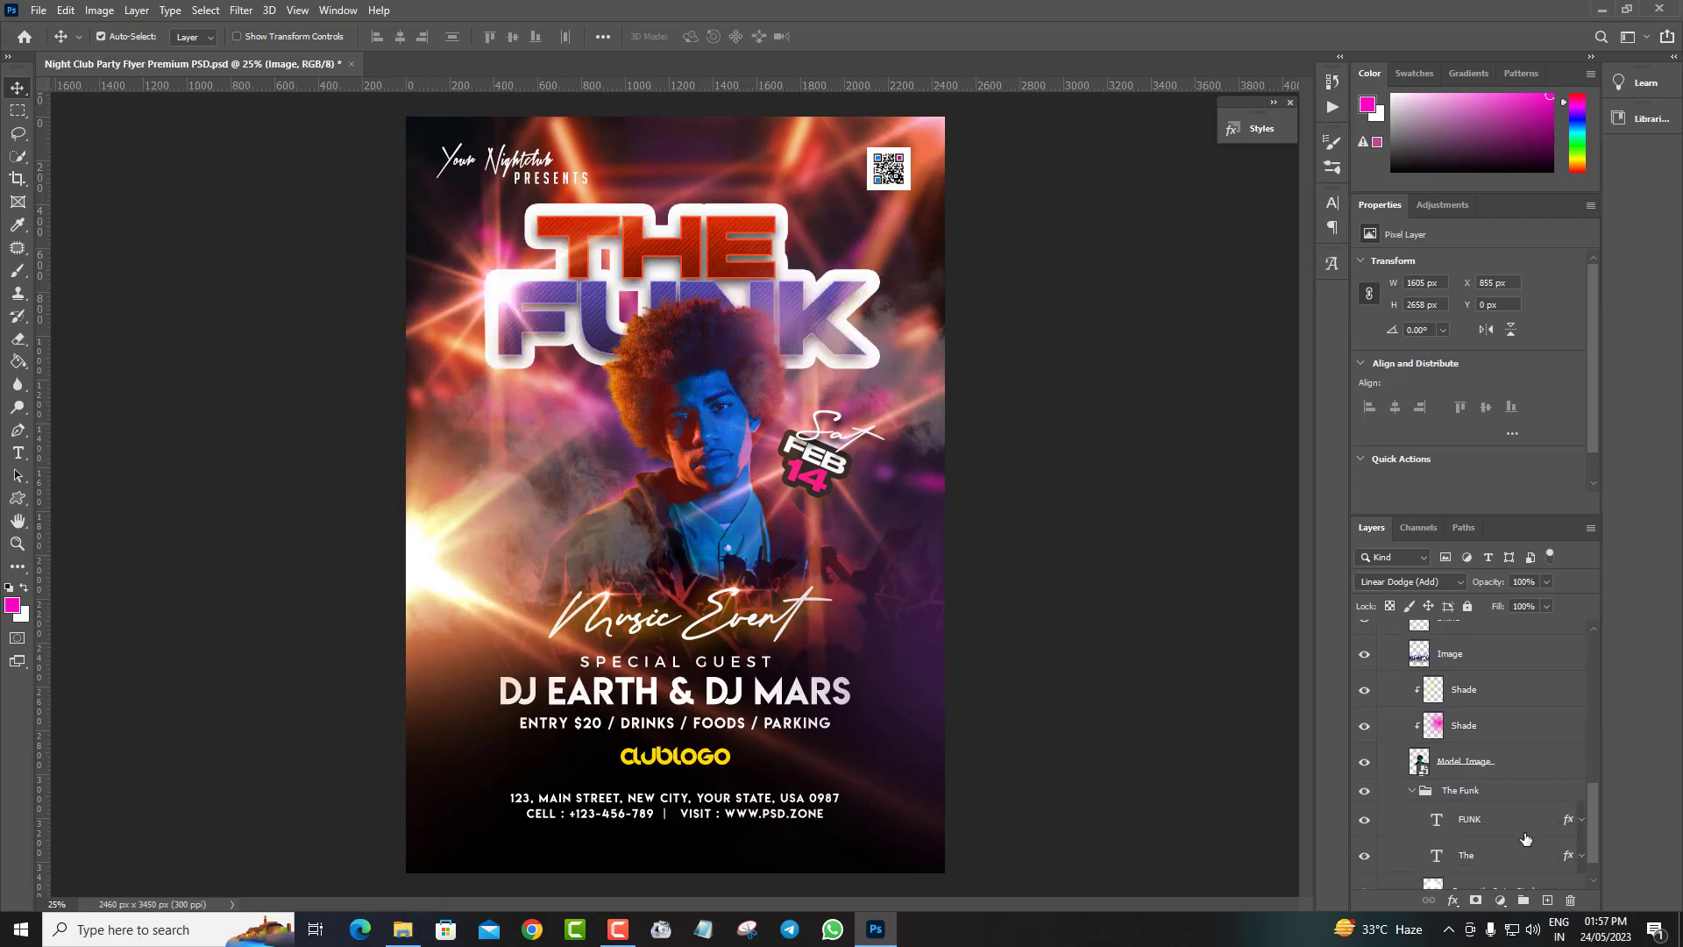
scroll(1418, 815, "down", 1)
left_click(1365, 776)
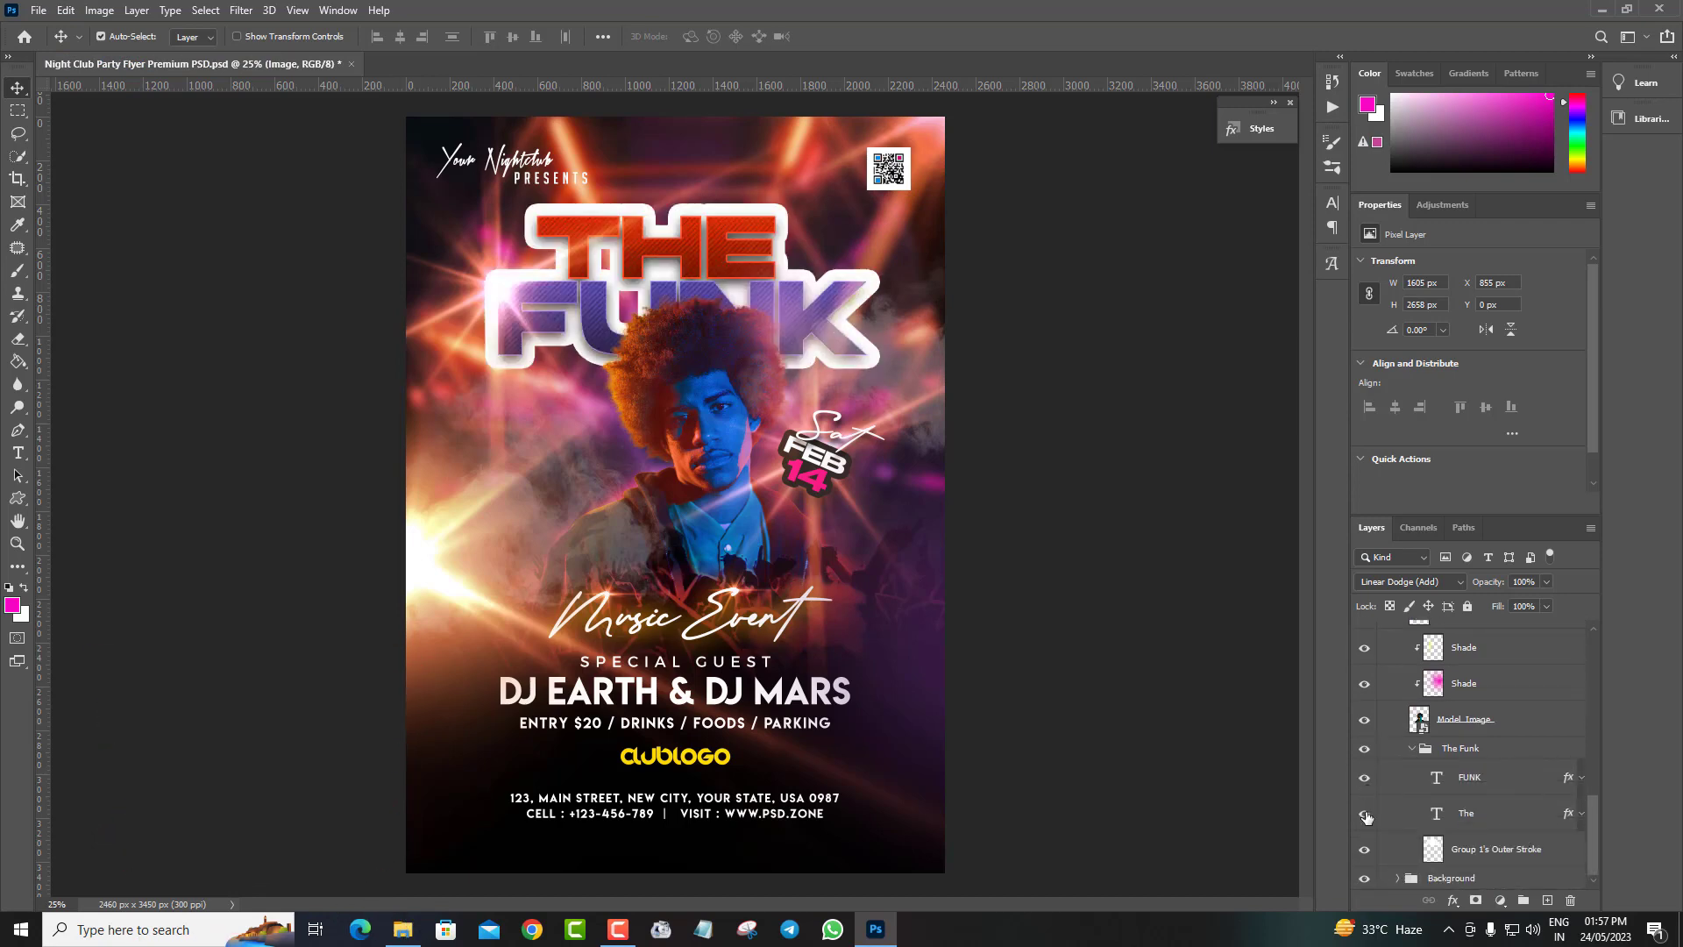
left_click(1365, 813)
left_click(1365, 856)
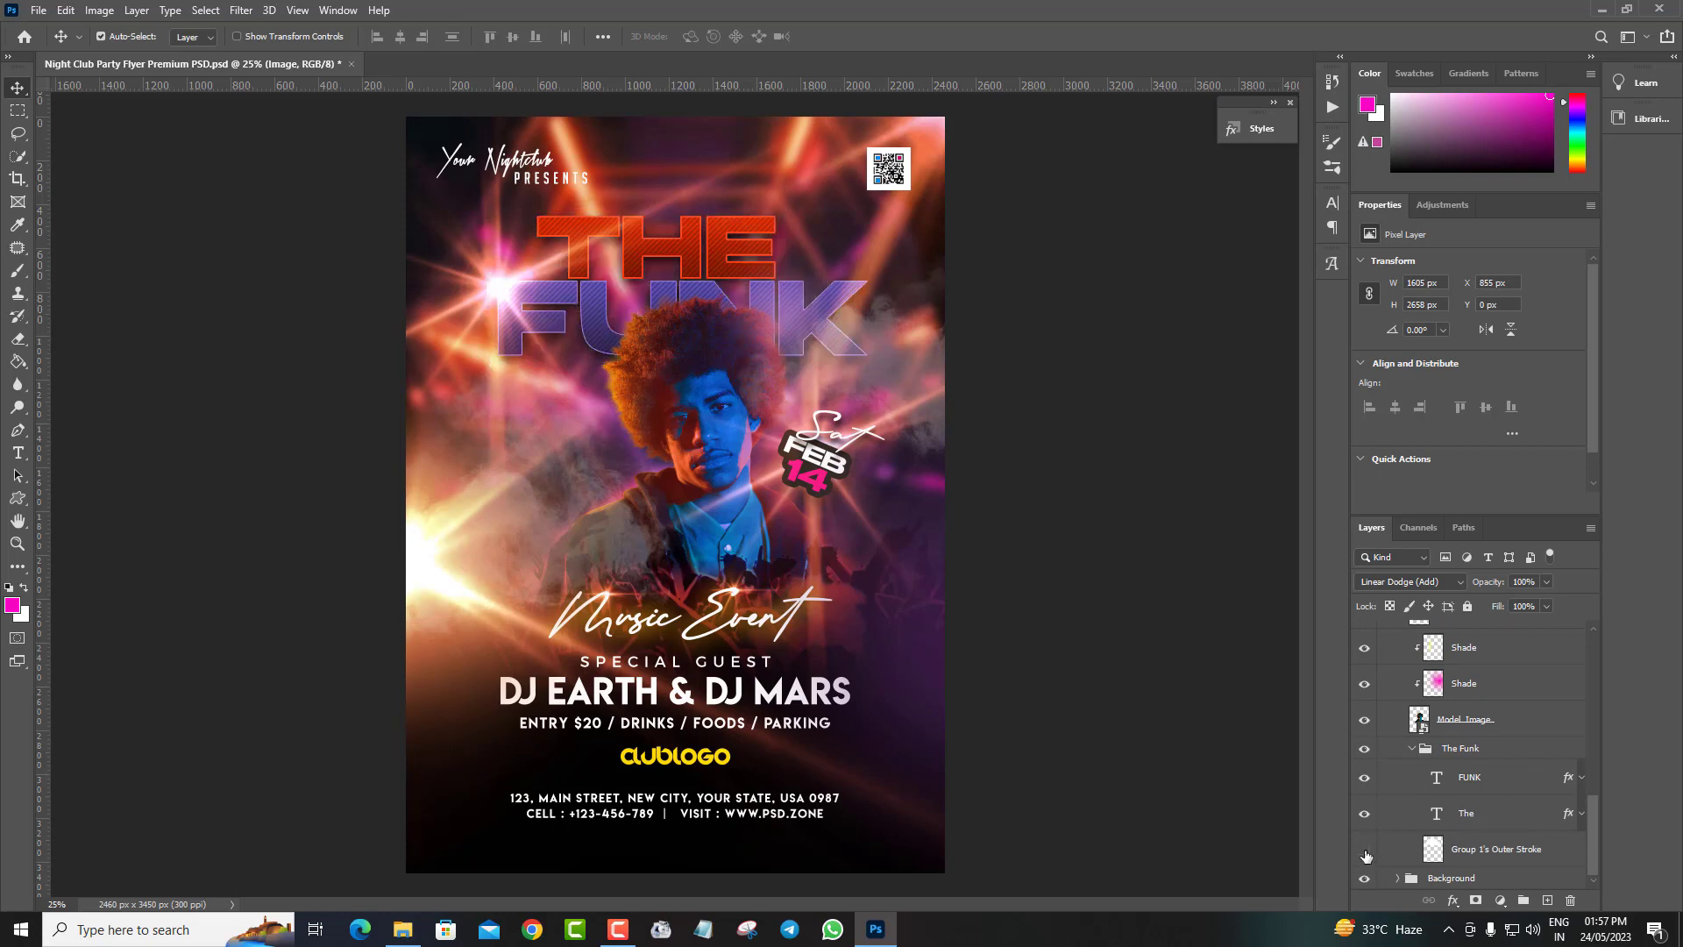
left_click(1482, 780)
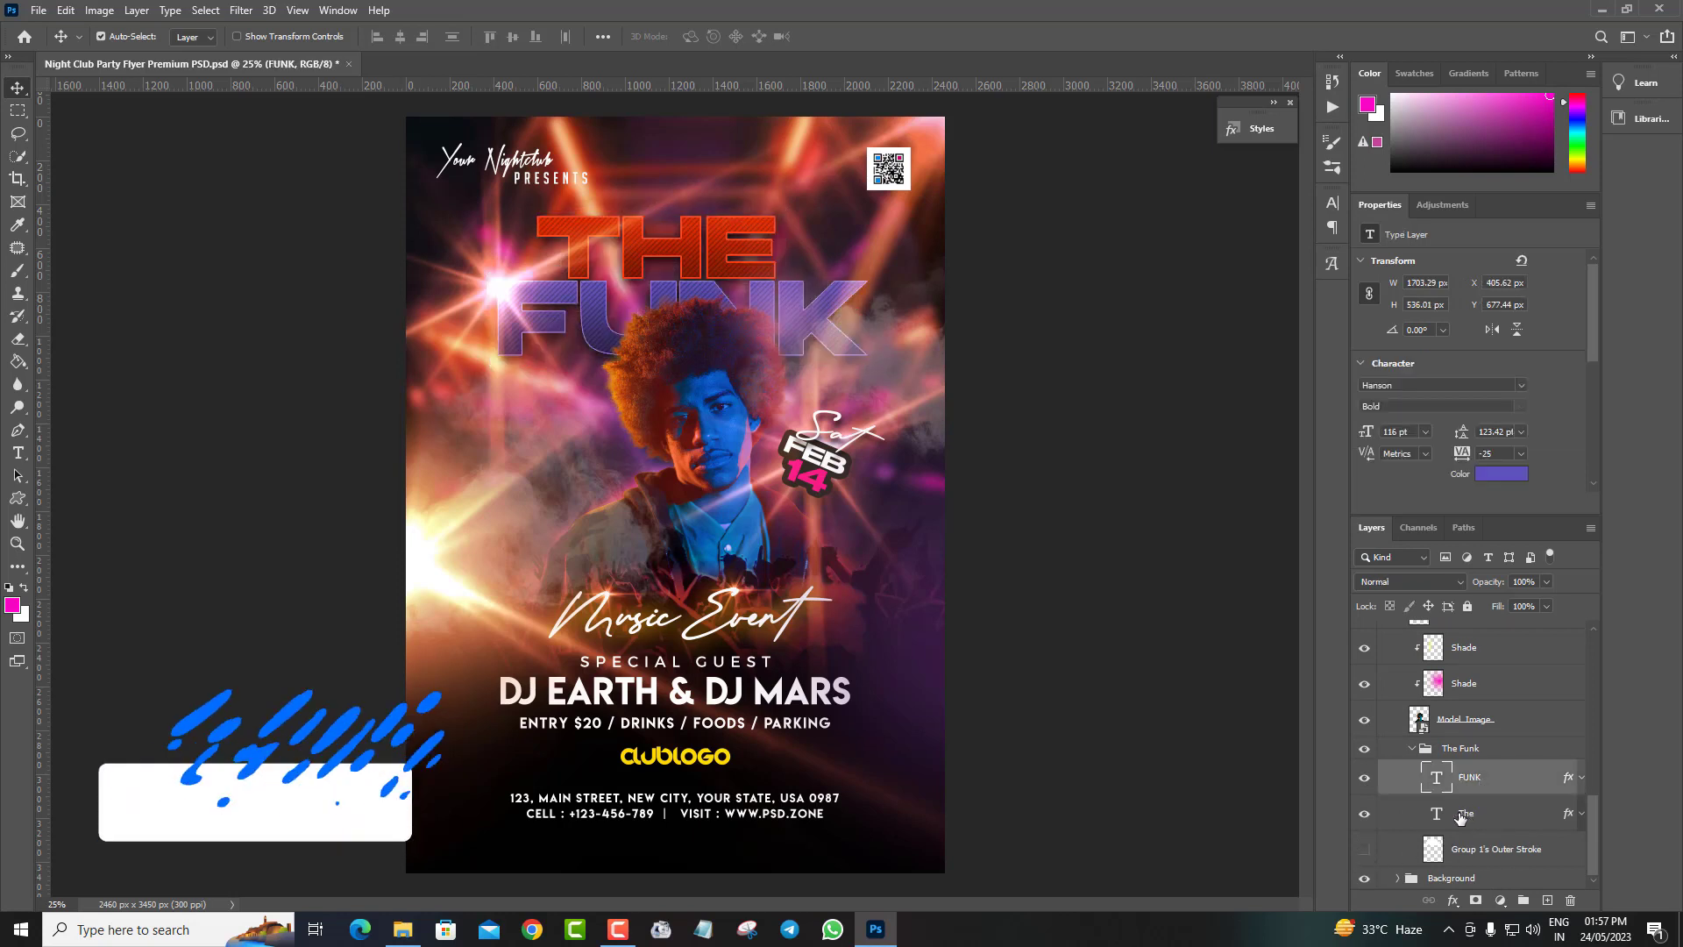
Link the 'text' and 'your' title layers and duplicate them
left_click(1461, 813)
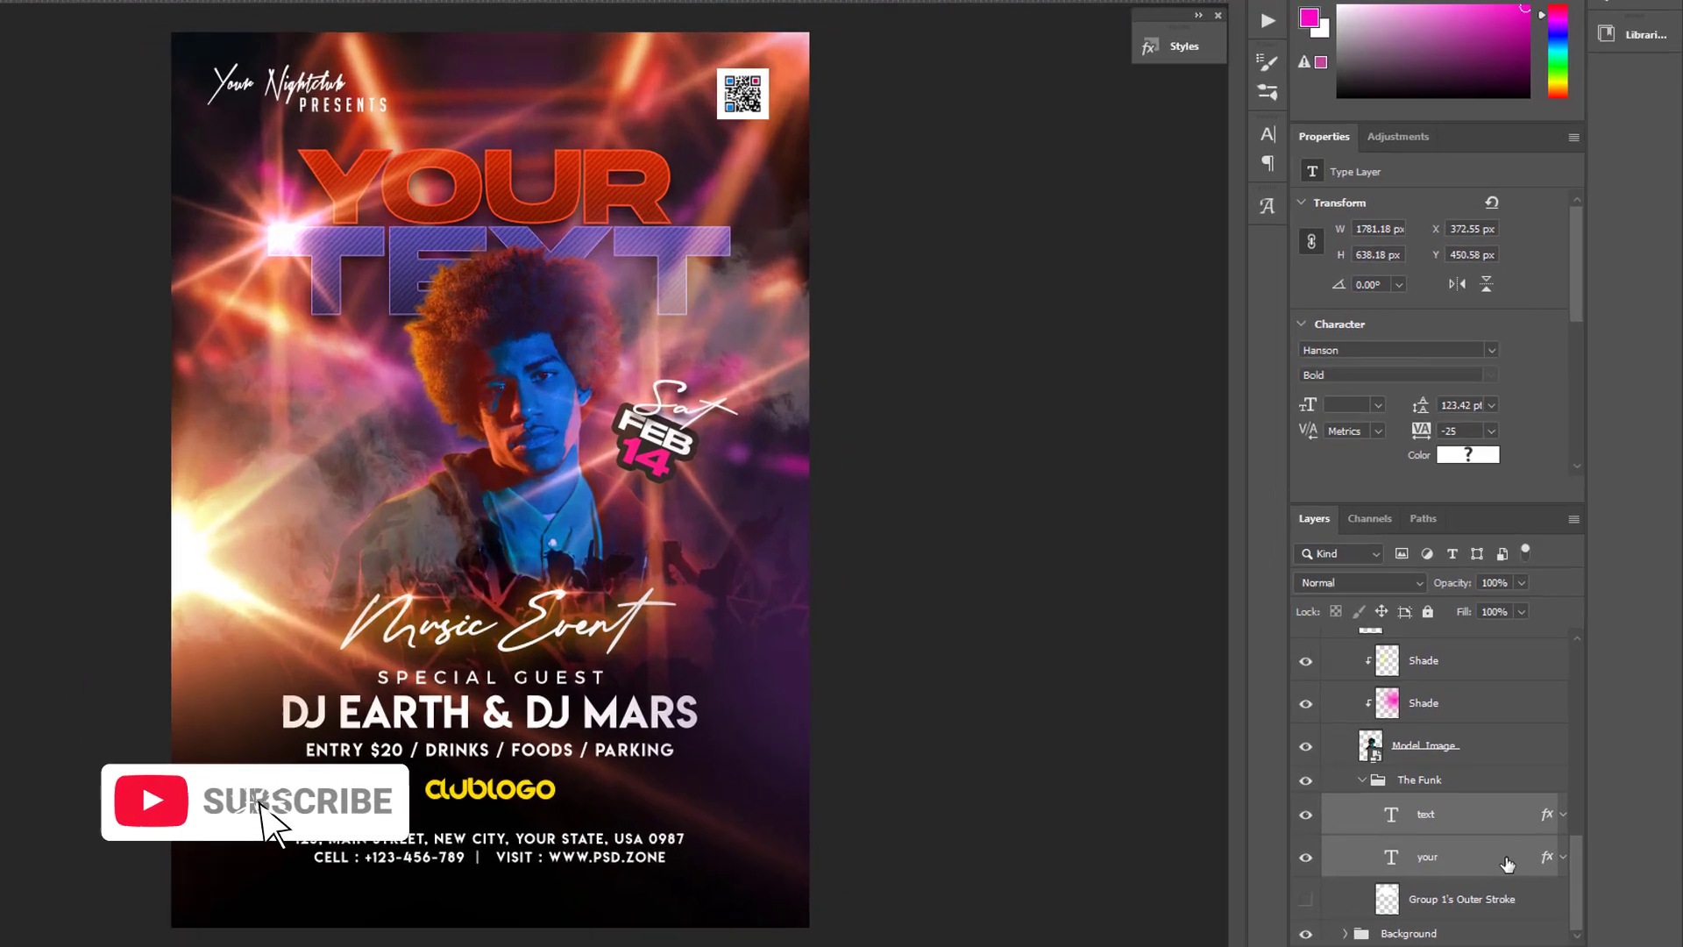
right_click(1534, 815)
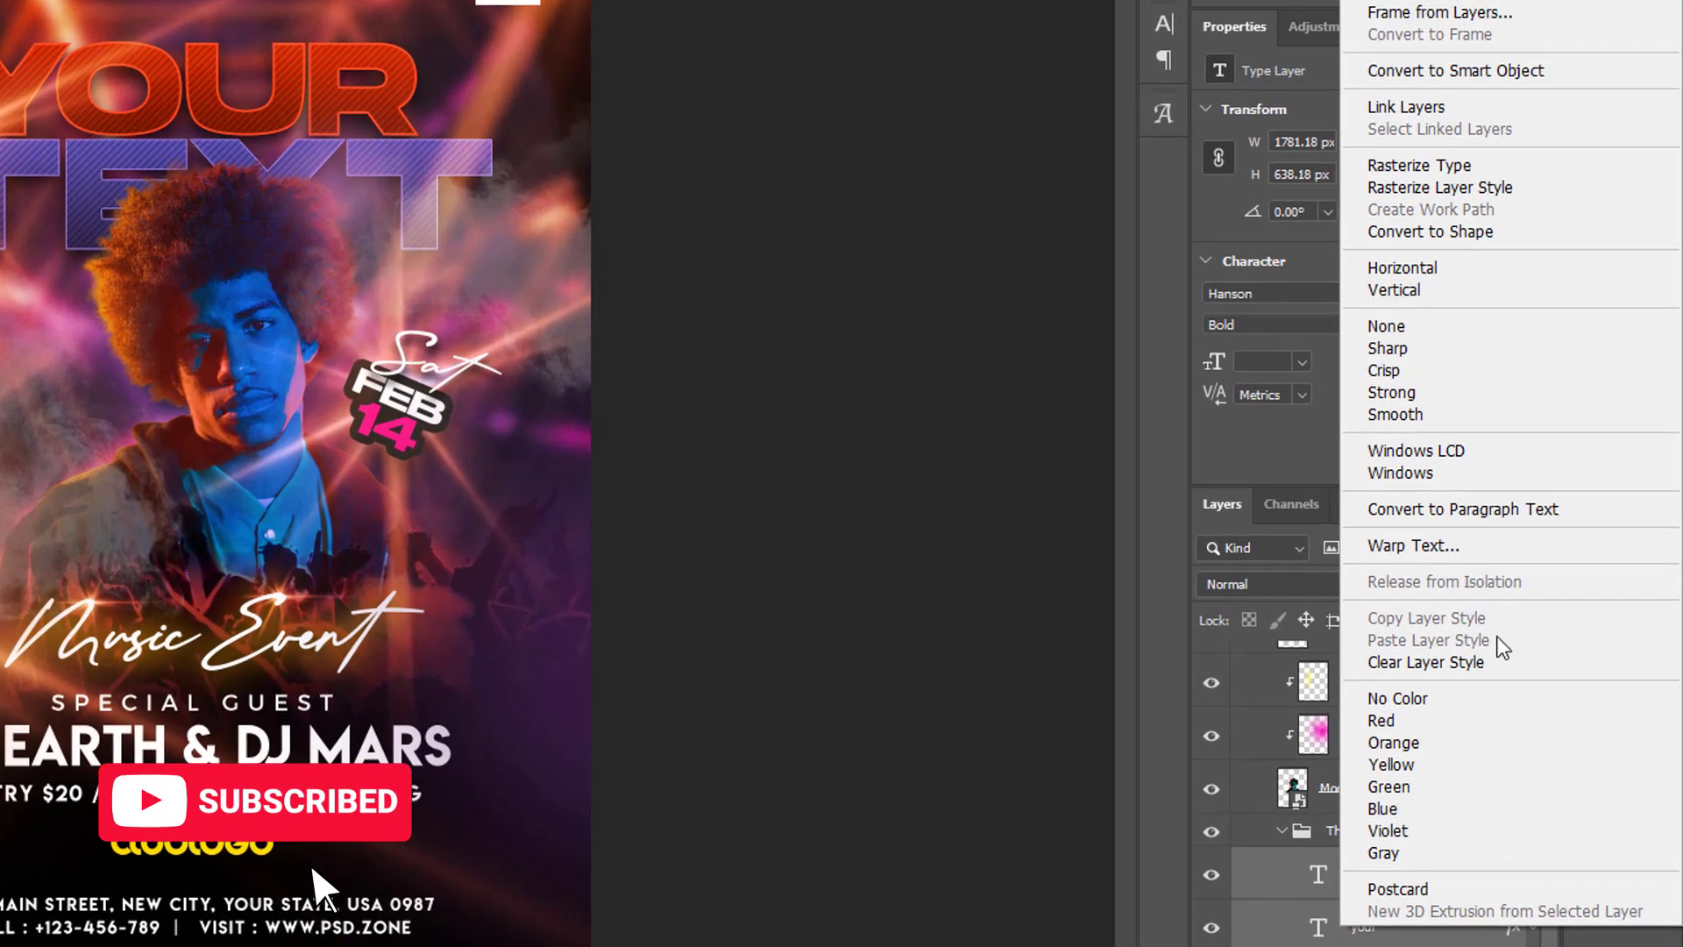
left_click(1438, 123)
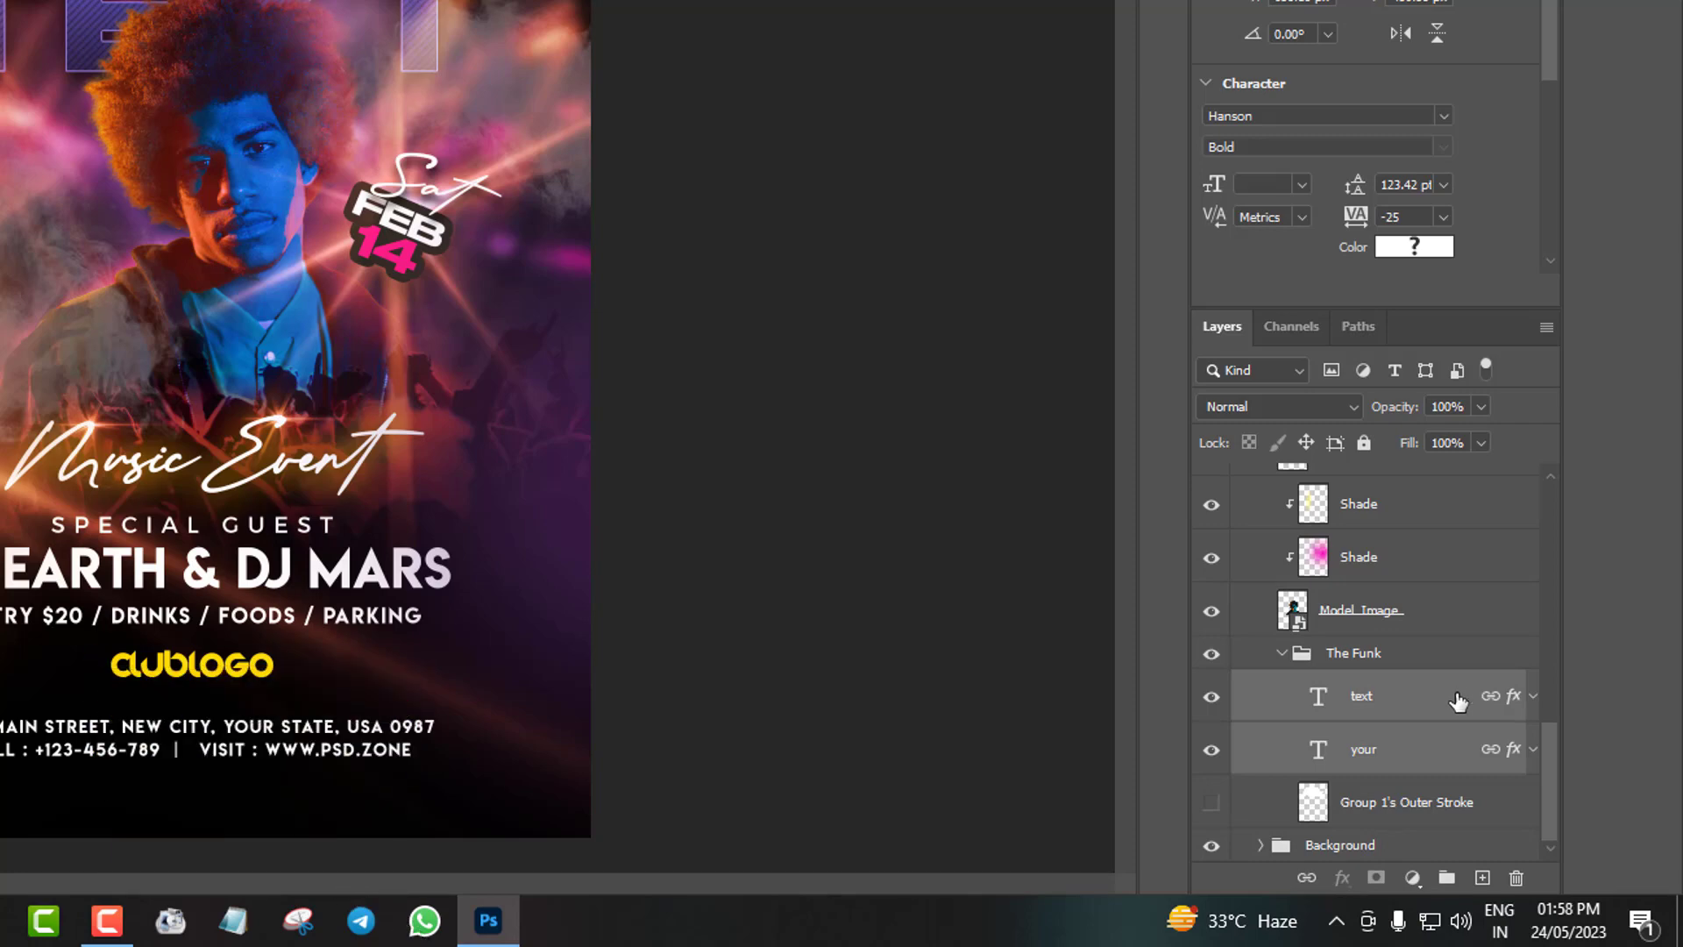
left_click_drag(1458, 701, 1493, 879)
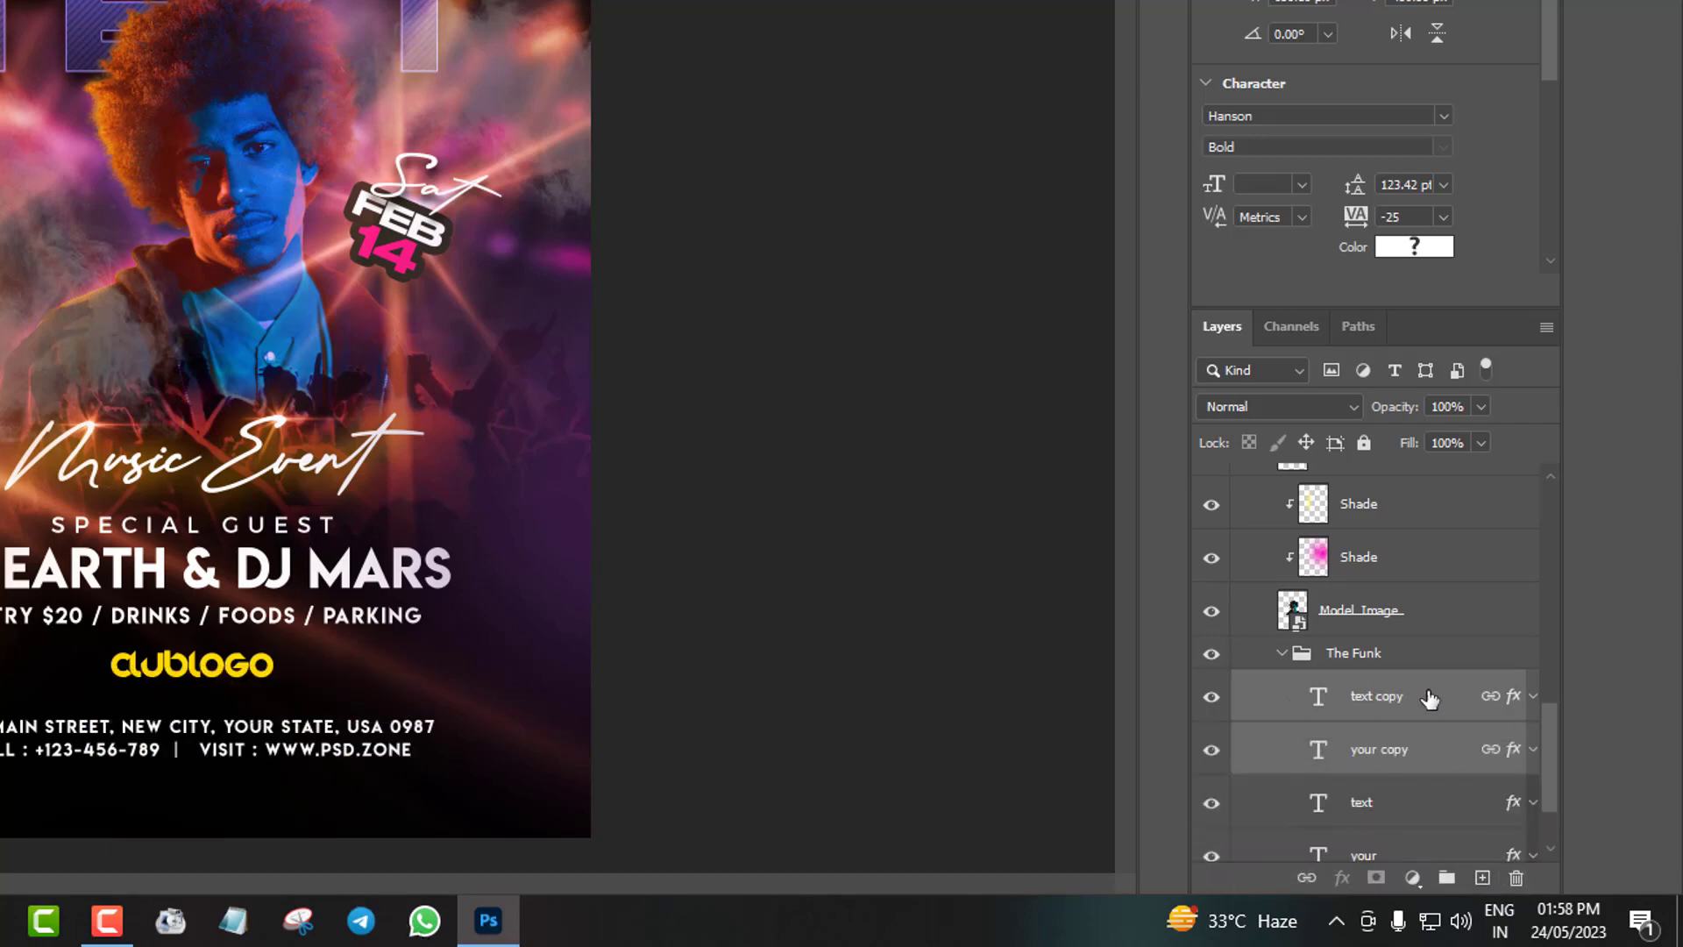
Rasterize and merge the duplicated title layers into 'text copy', placed below 'your'
right_click(1434, 699)
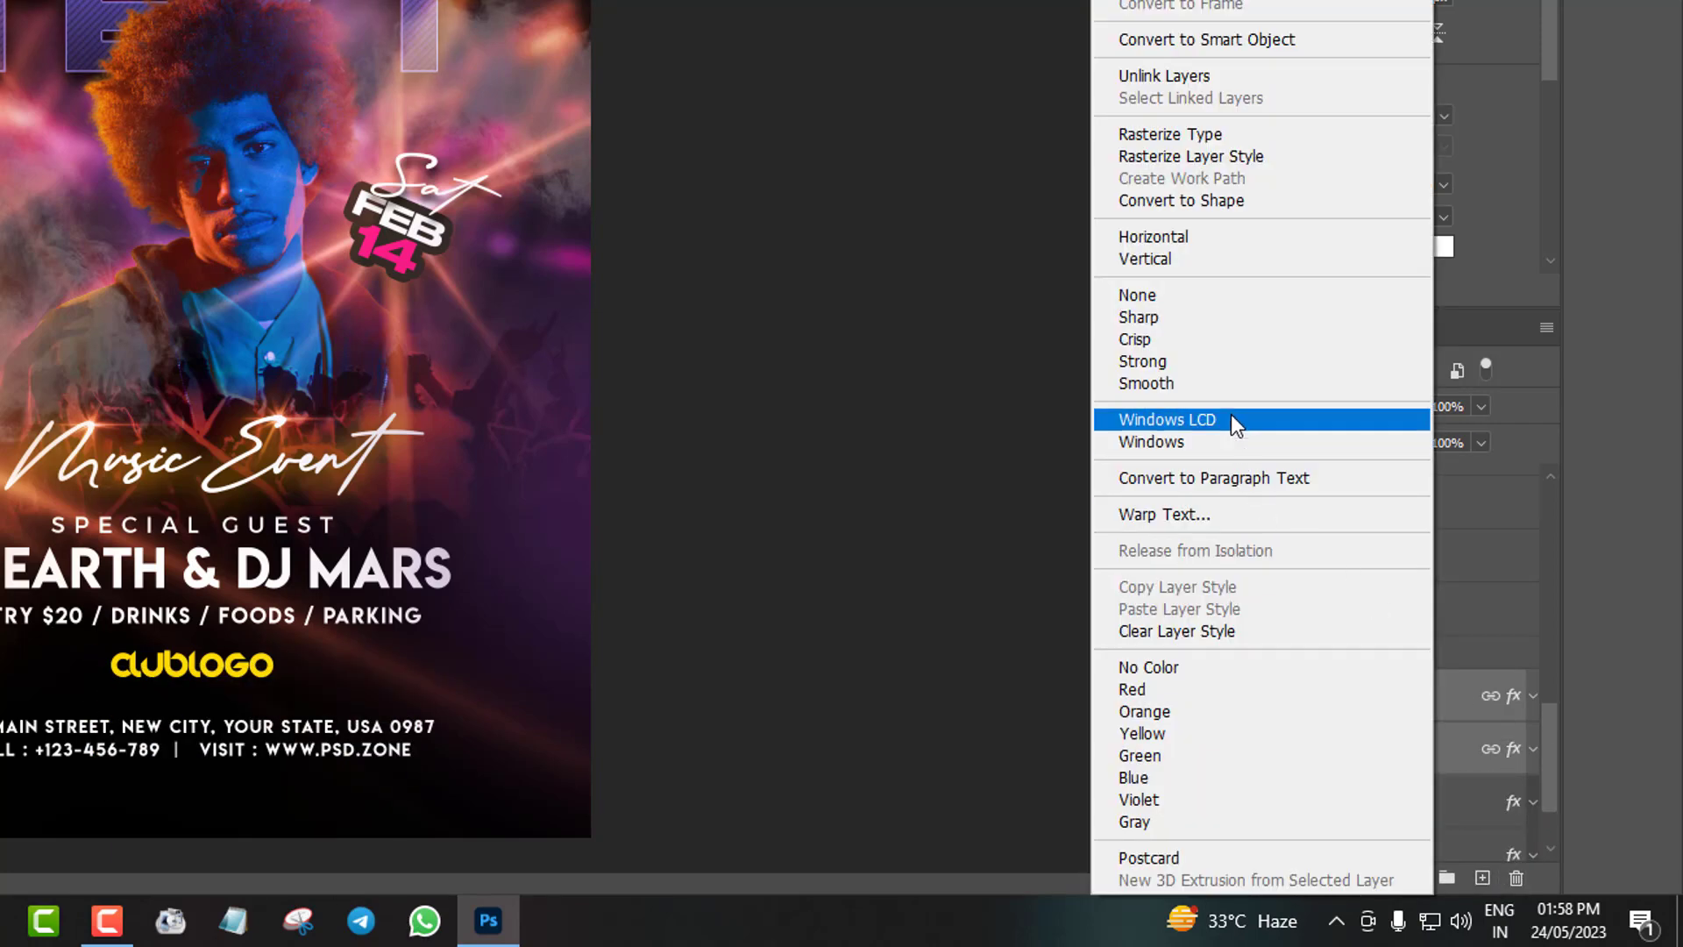
left_click(1181, 134)
right_click(1424, 711)
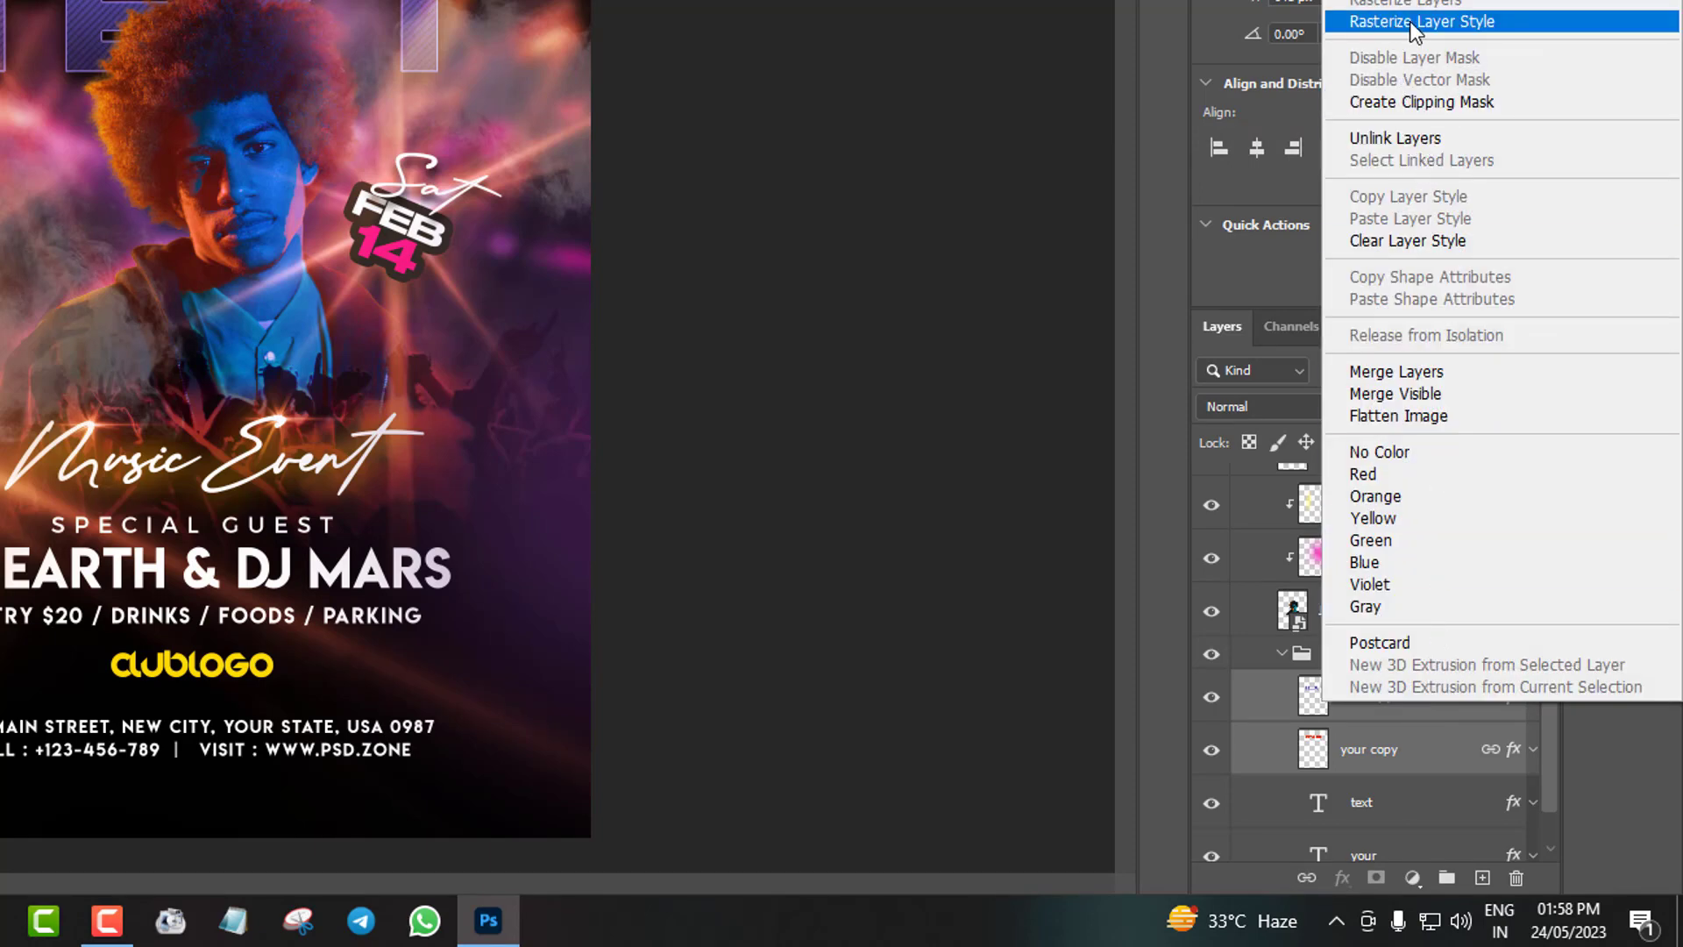
left_click(1425, 372)
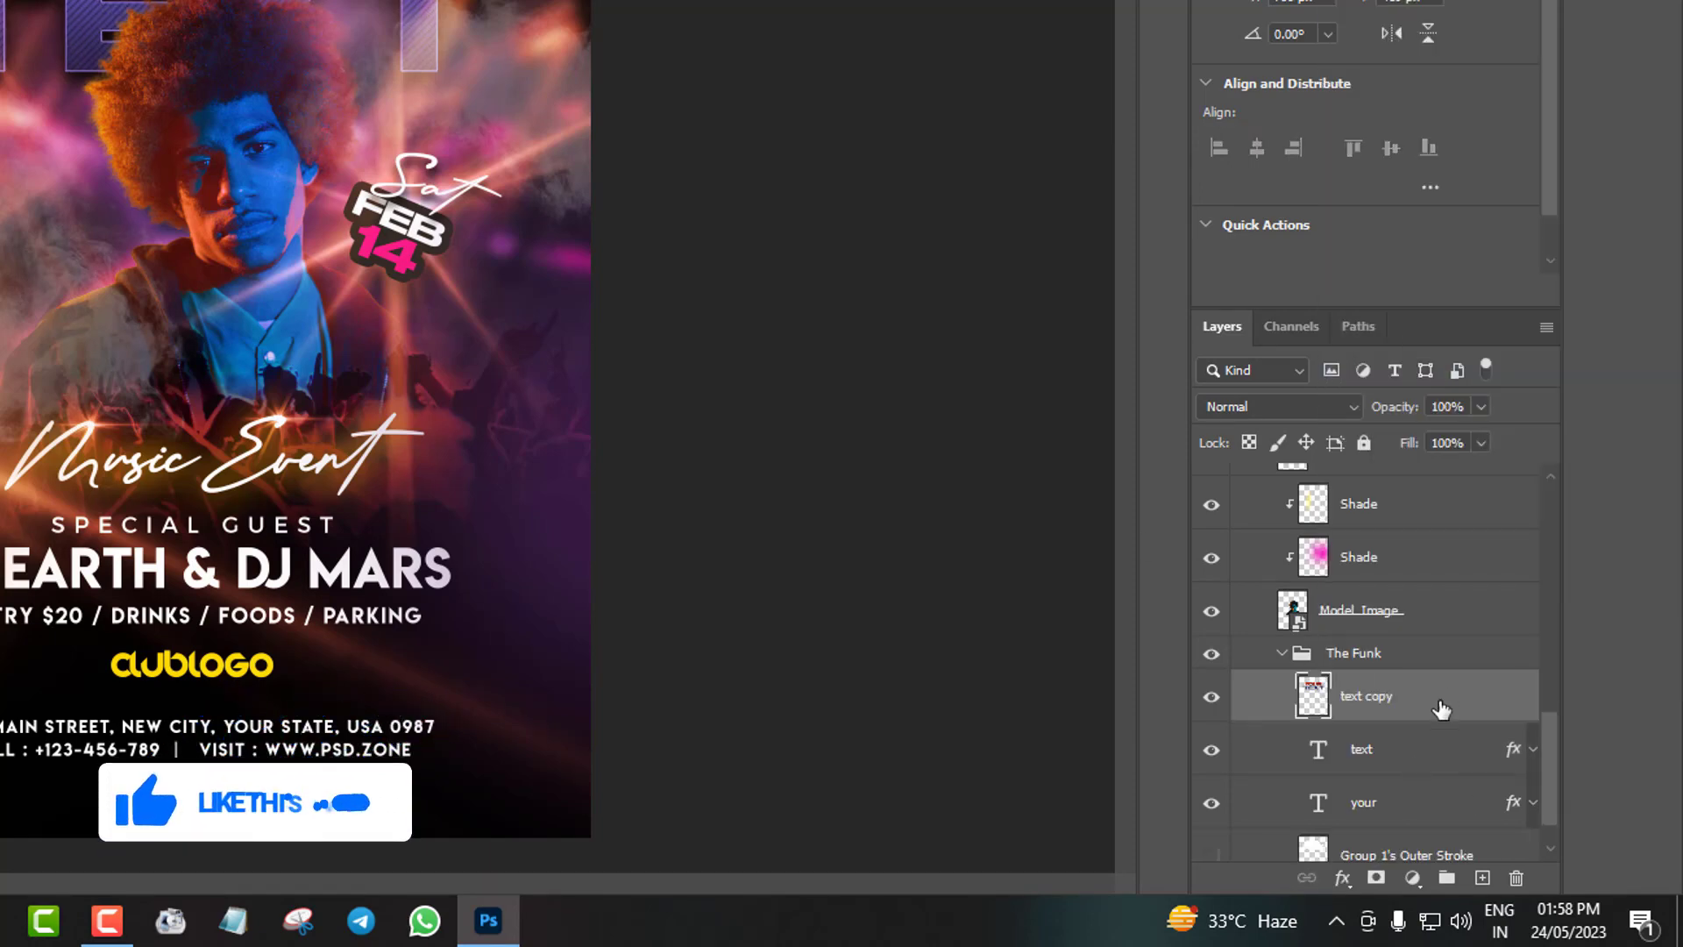
scroll(1463, 701, "down", 1)
left_click_drag(1470, 645, 1468, 775)
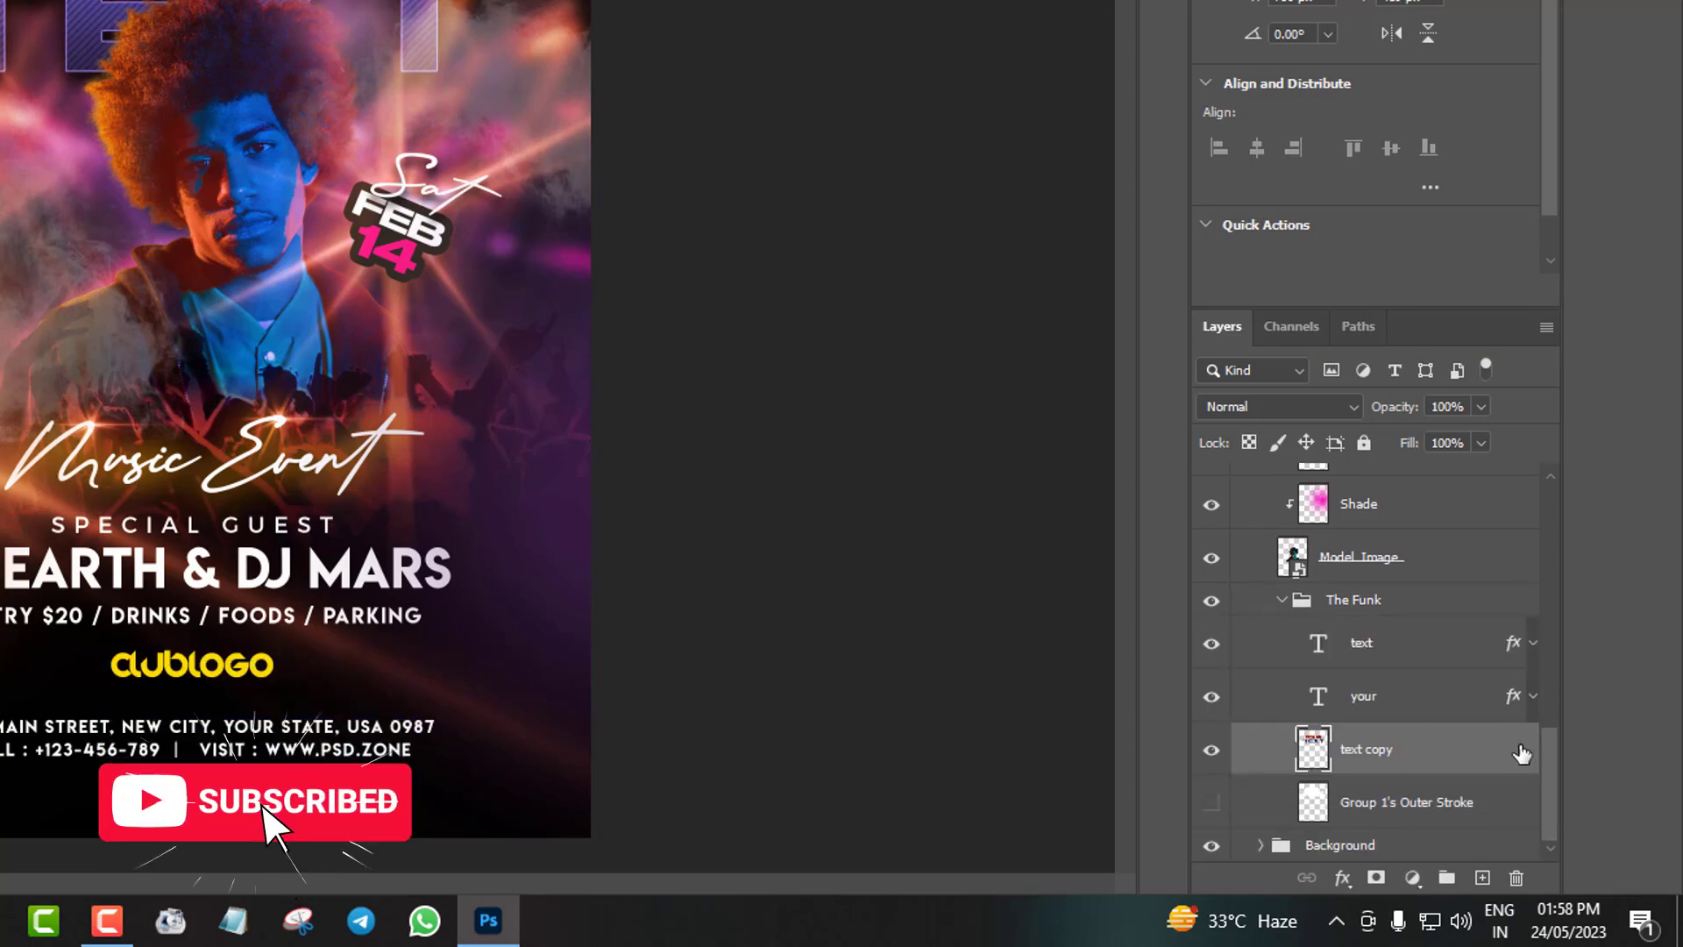
Add a 9 px white Stroke positioned Outside to the 'text copy' layer
double_click(1521, 783)
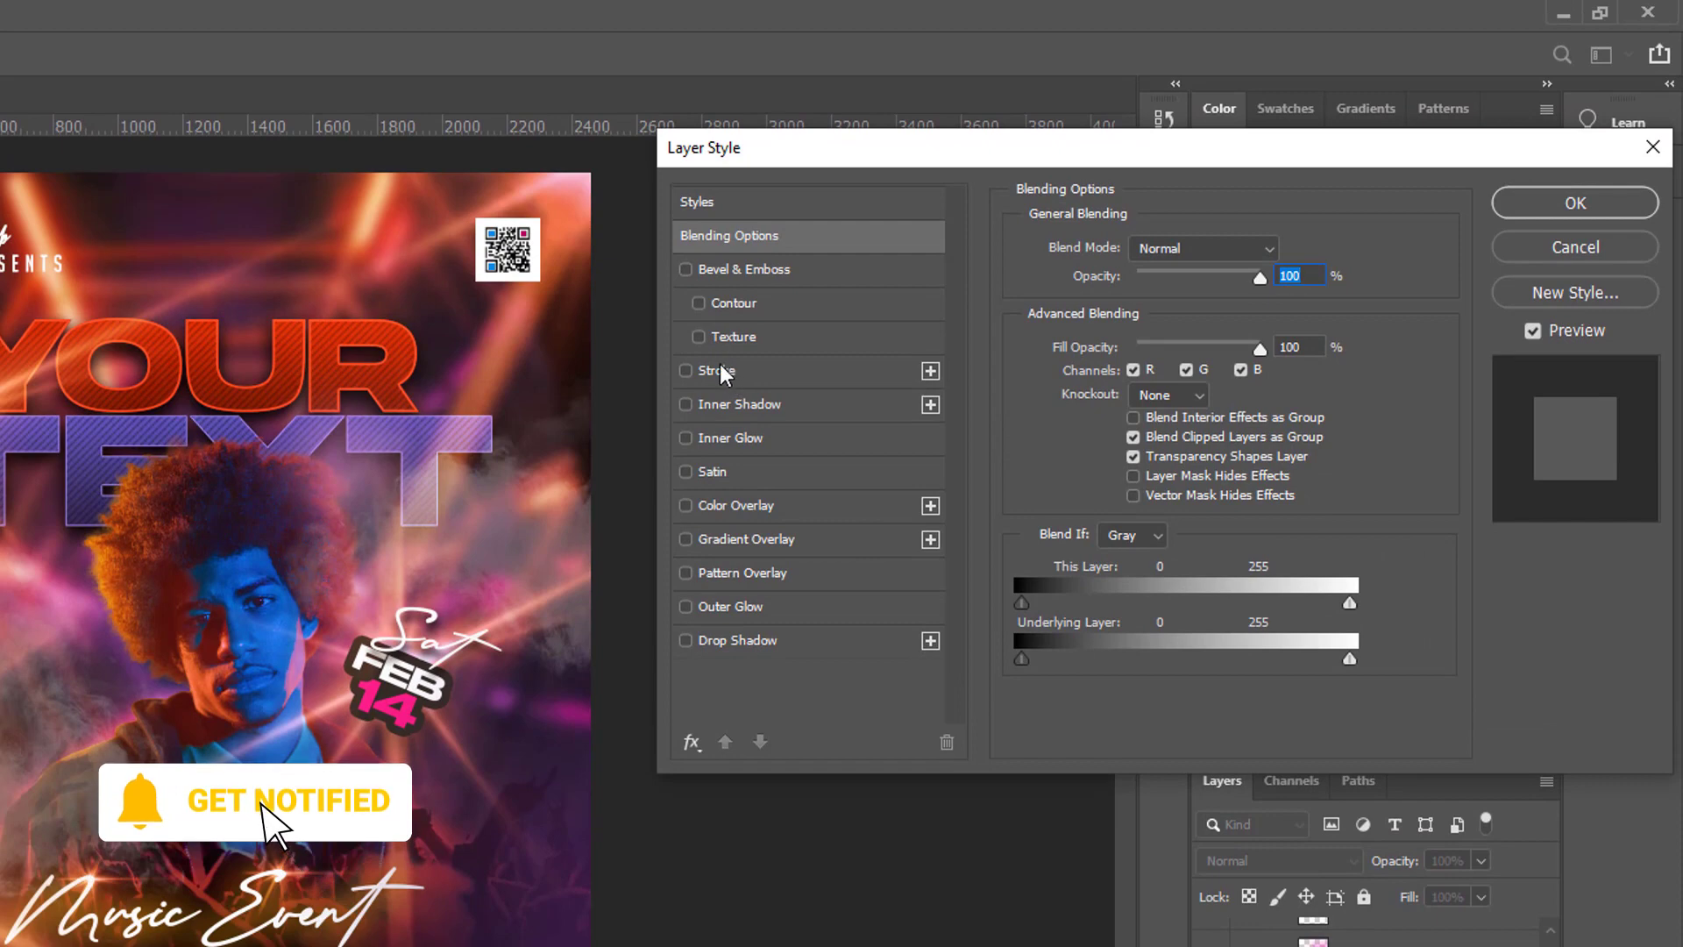
left_click(718, 368)
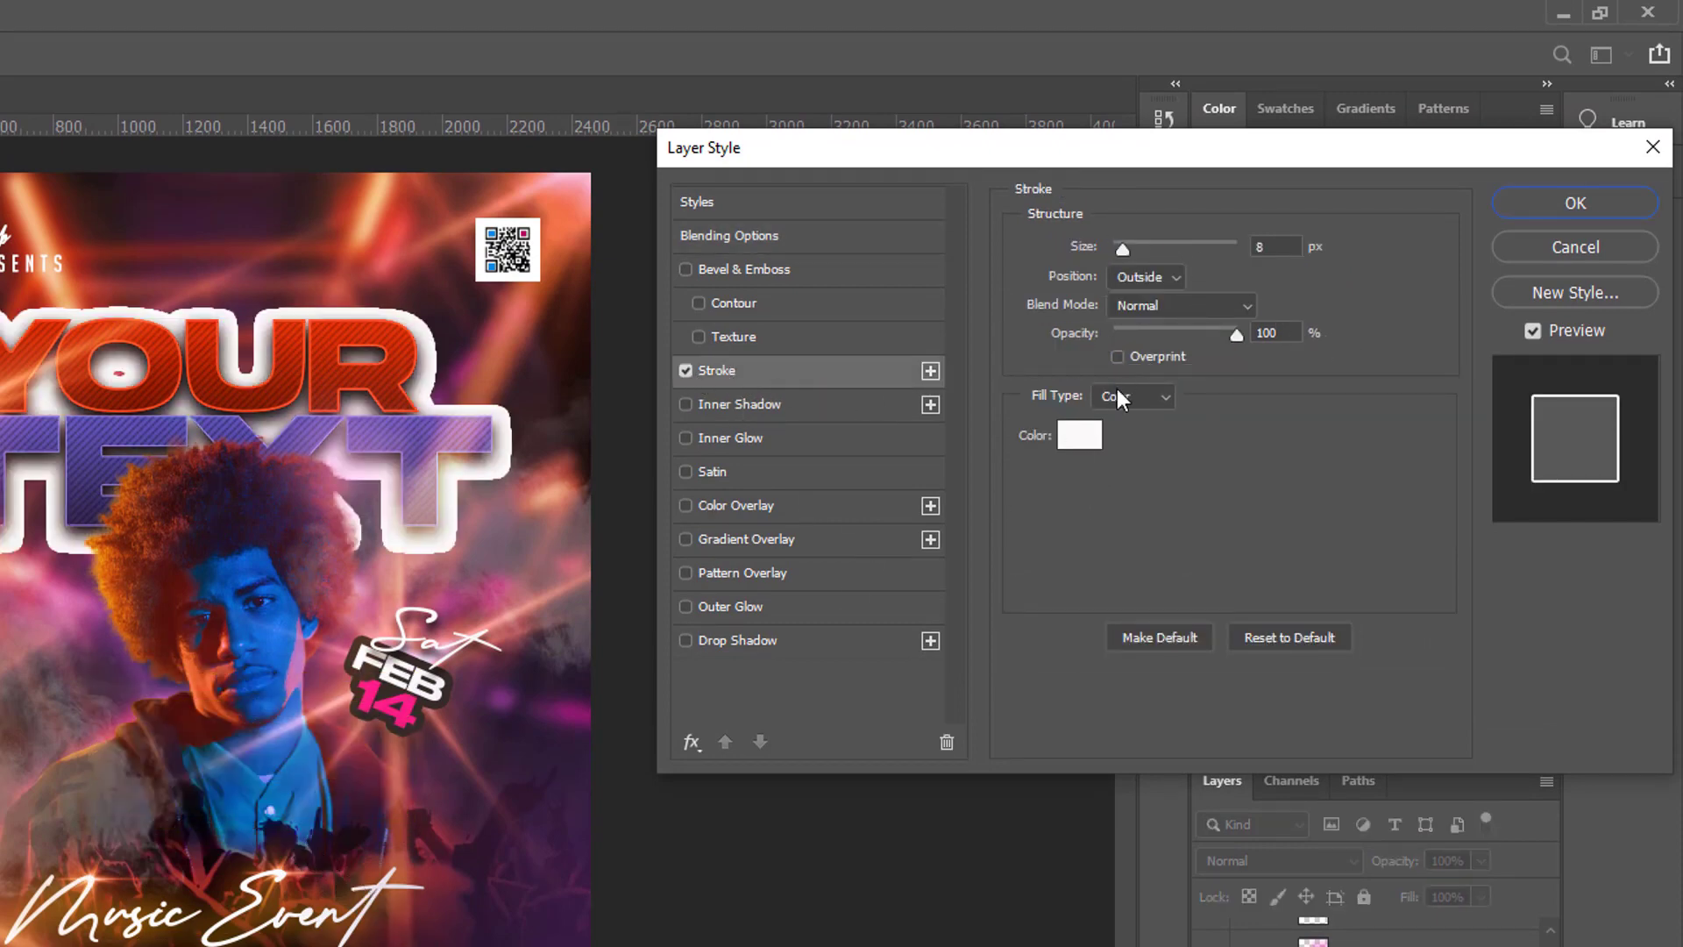
left_click(1149, 275)
left_click(1146, 298)
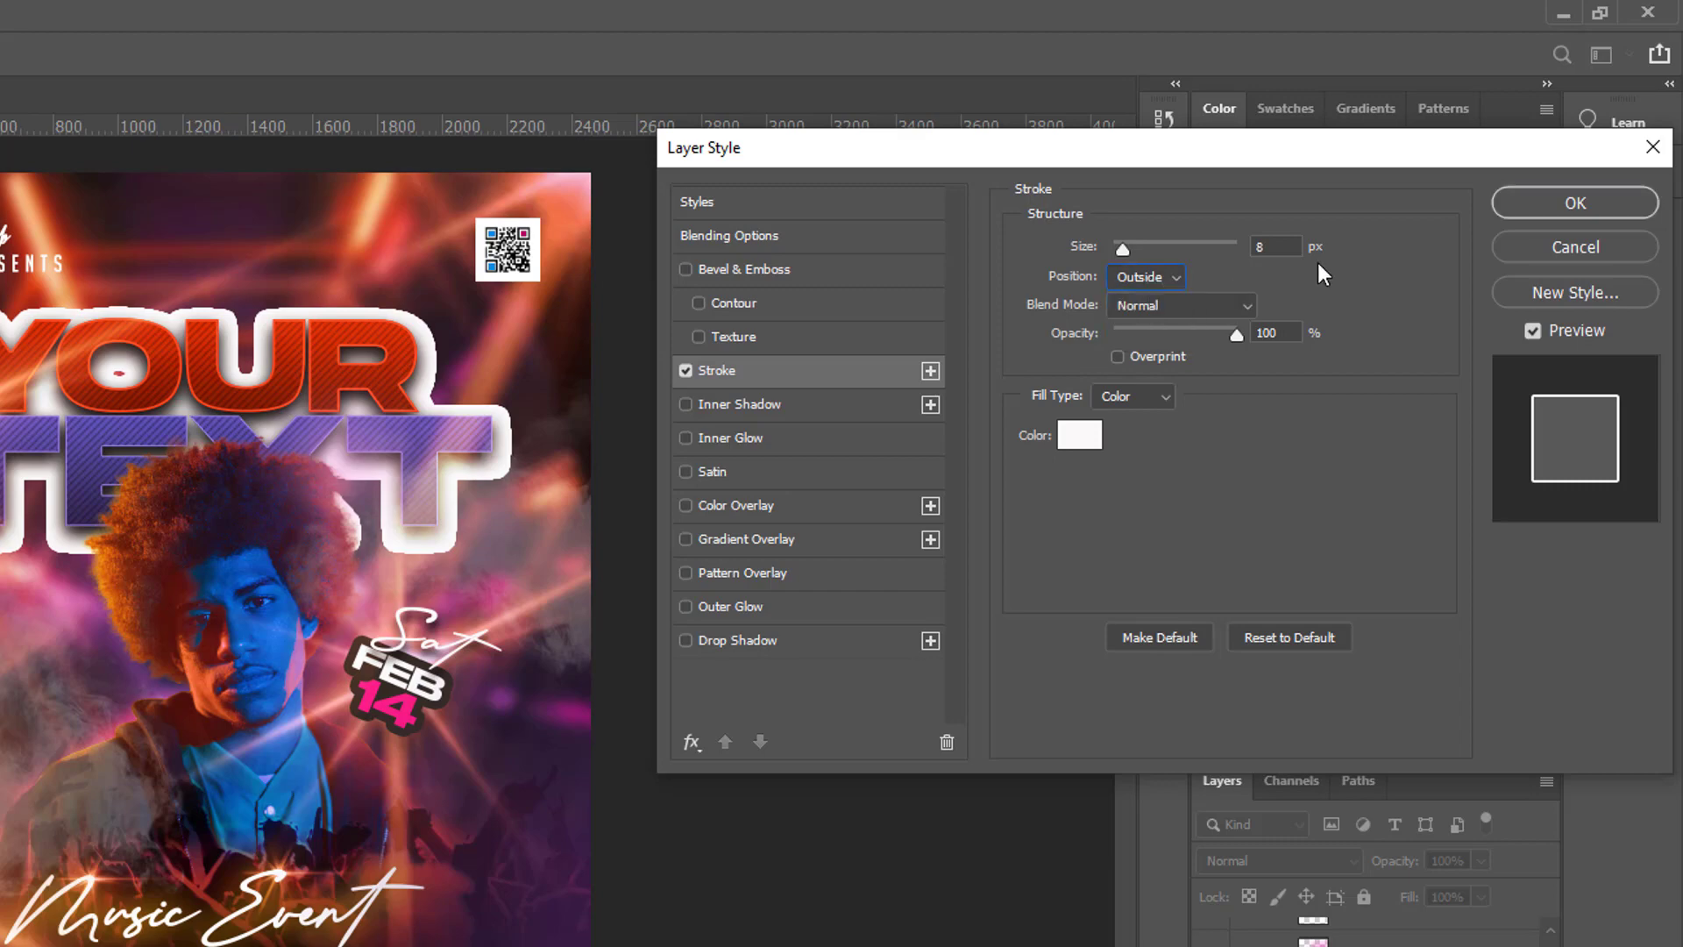
left_click(1275, 246)
type("9")
left_click(1575, 202)
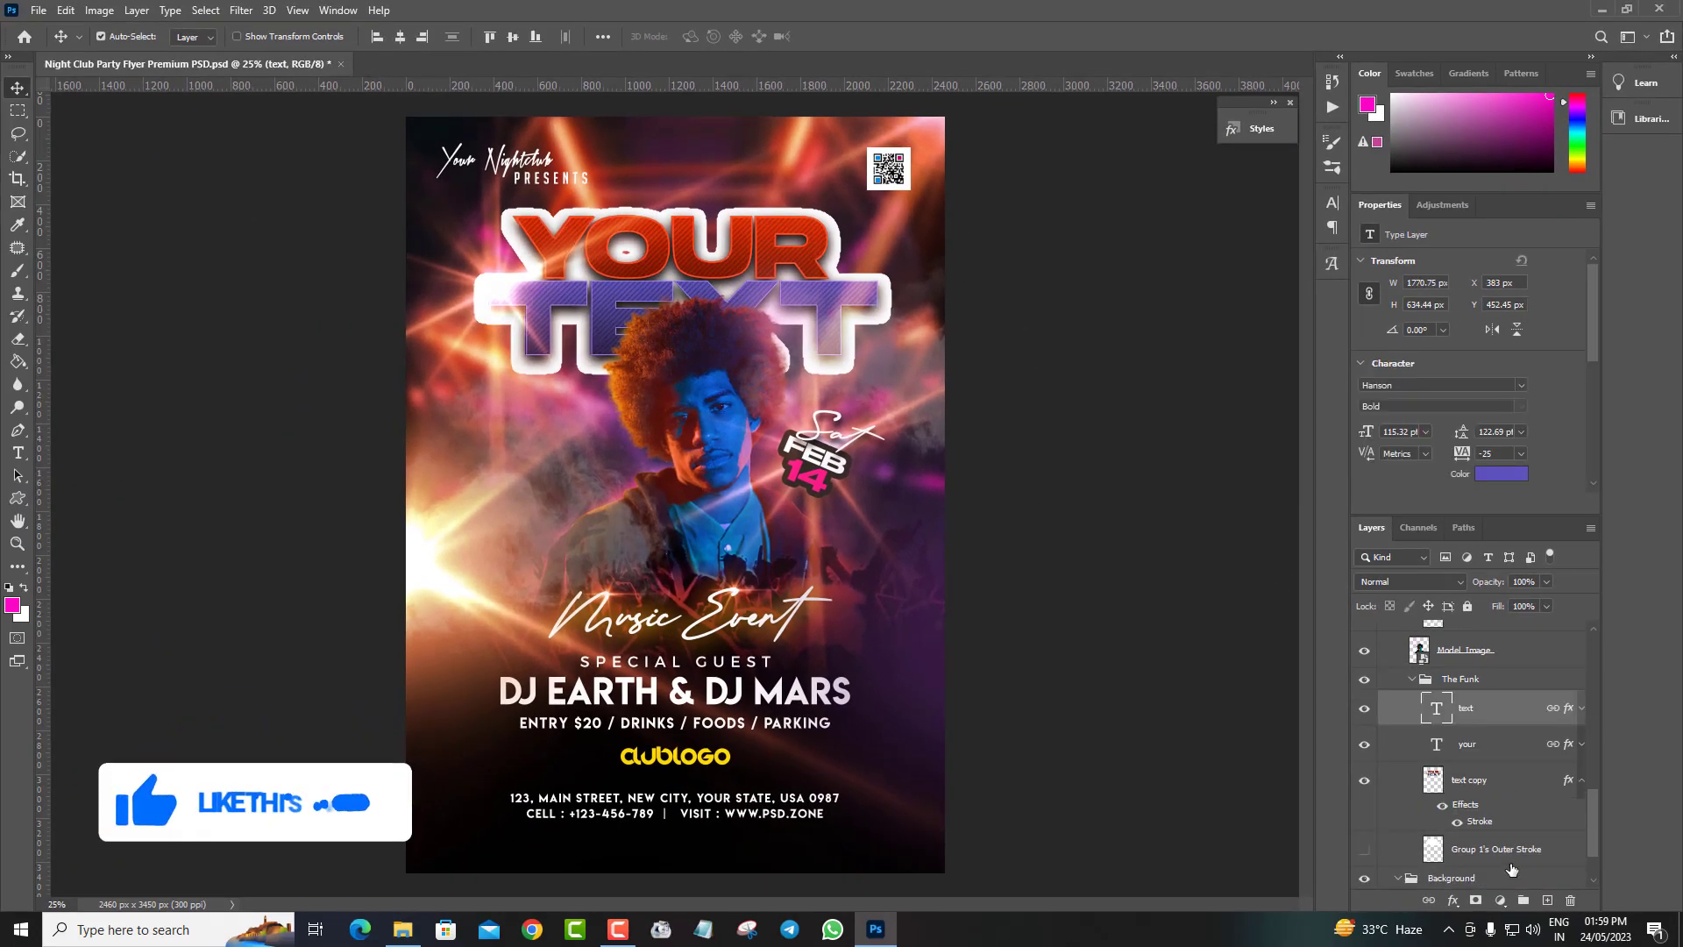
Show Layer 0 again, then try and remove a Color Overlay on it
scroll(1511, 868, "down", 2)
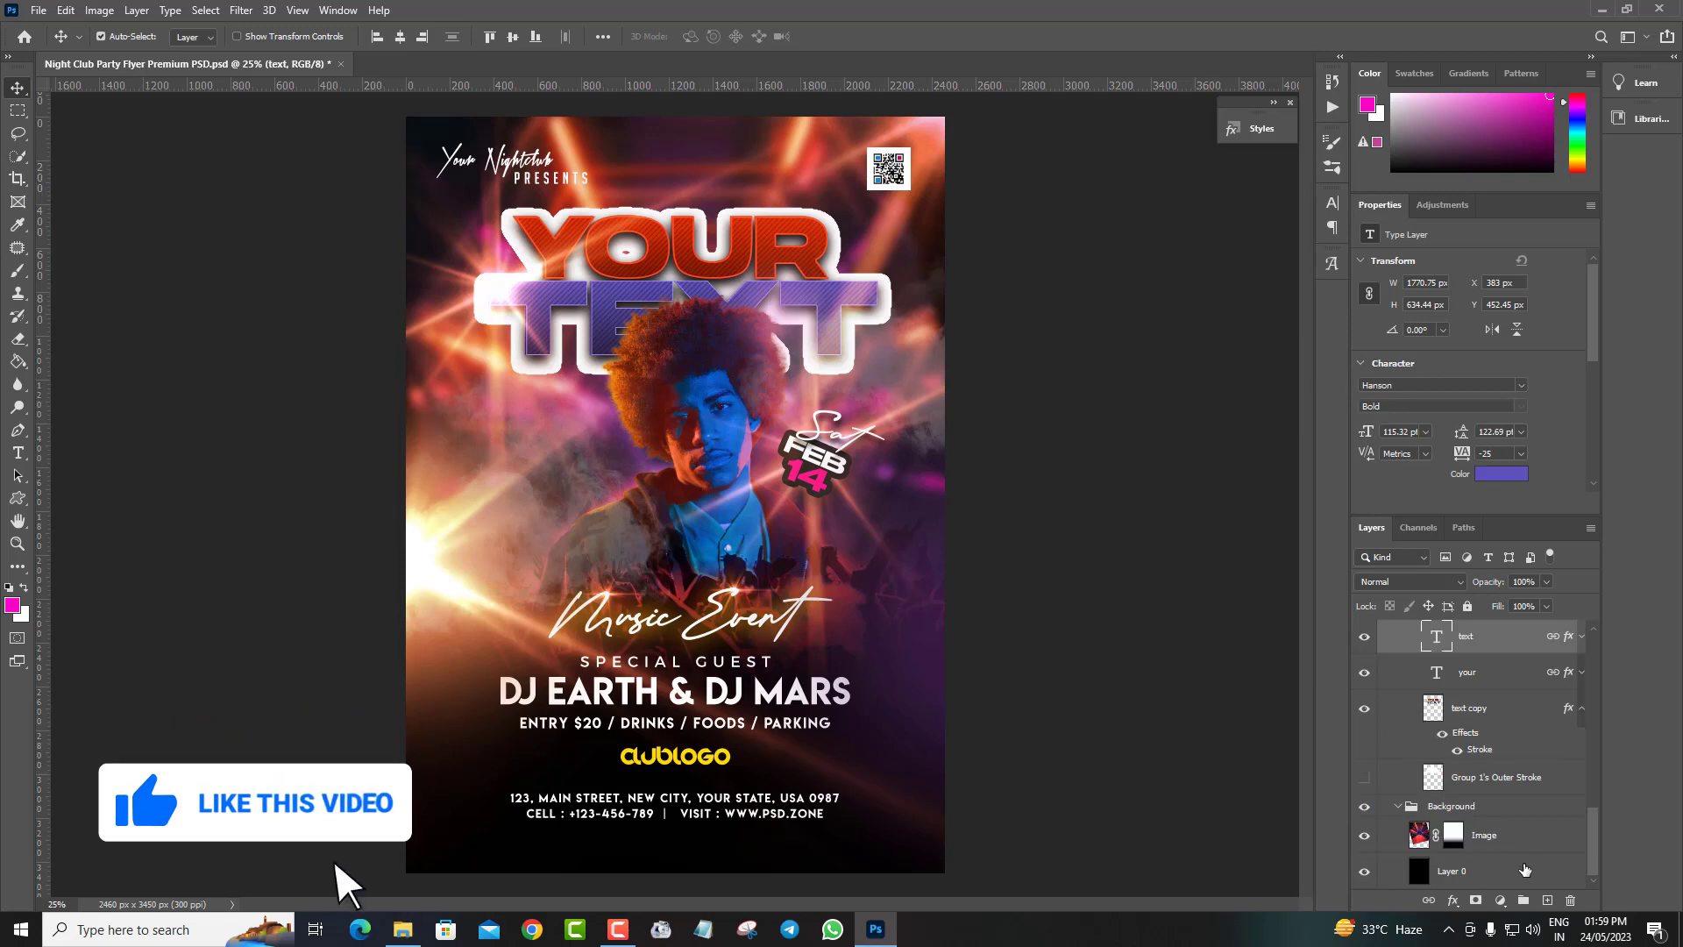
left_click(1365, 871)
left_click(1564, 876)
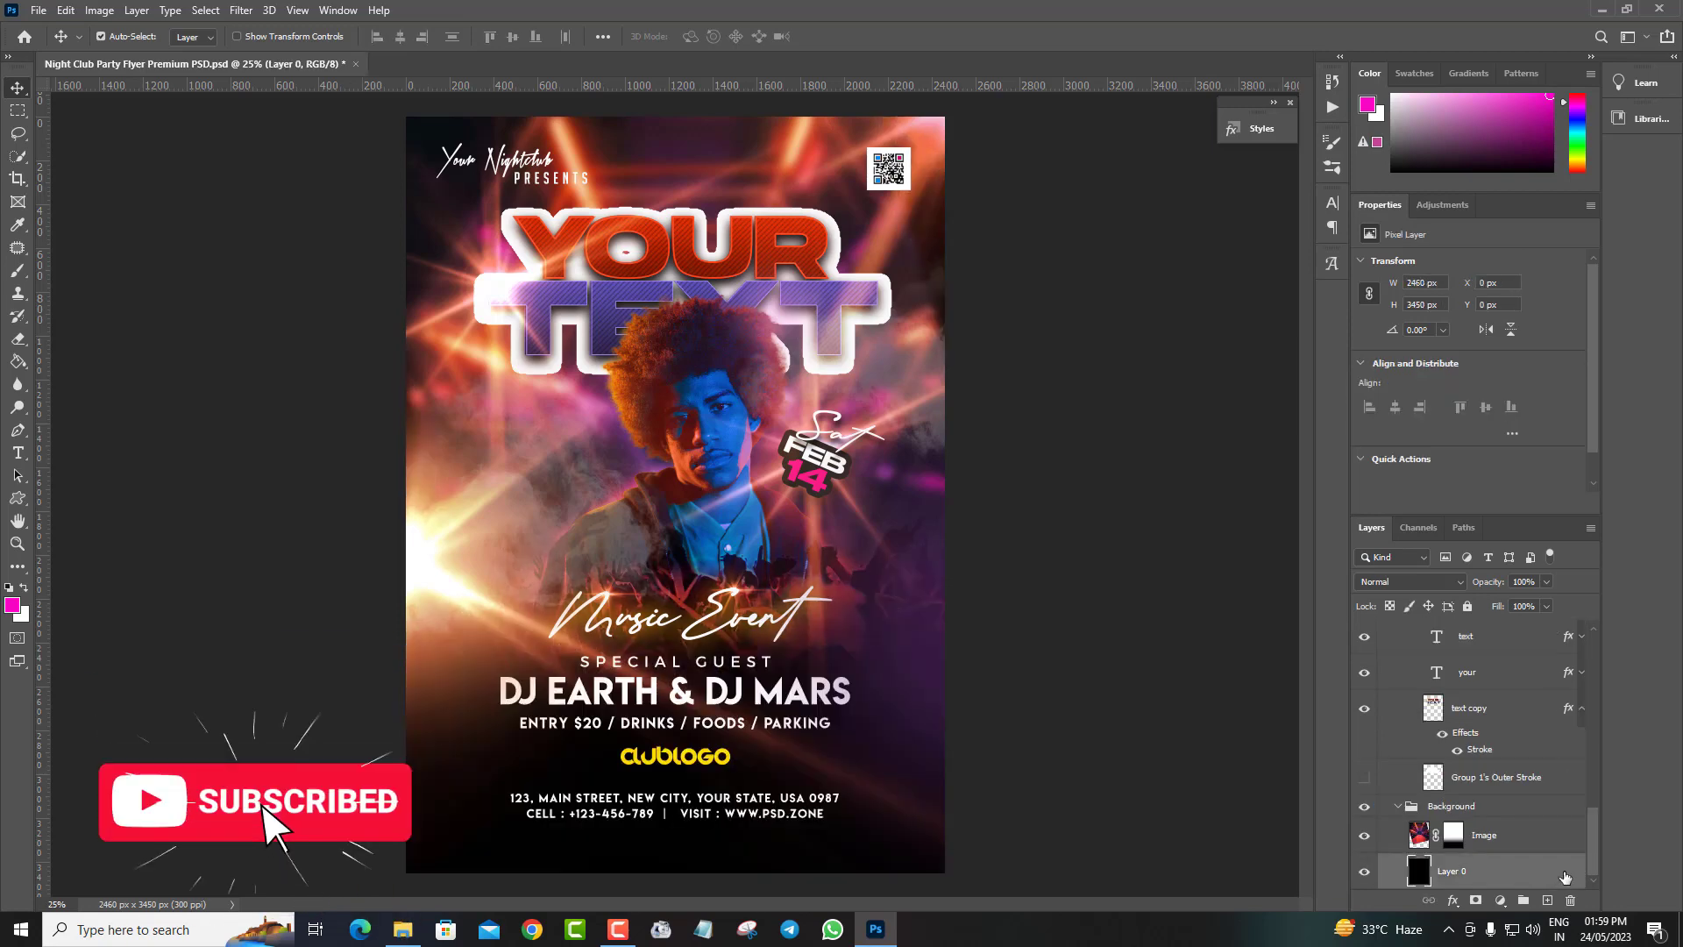
double_click(1564, 877)
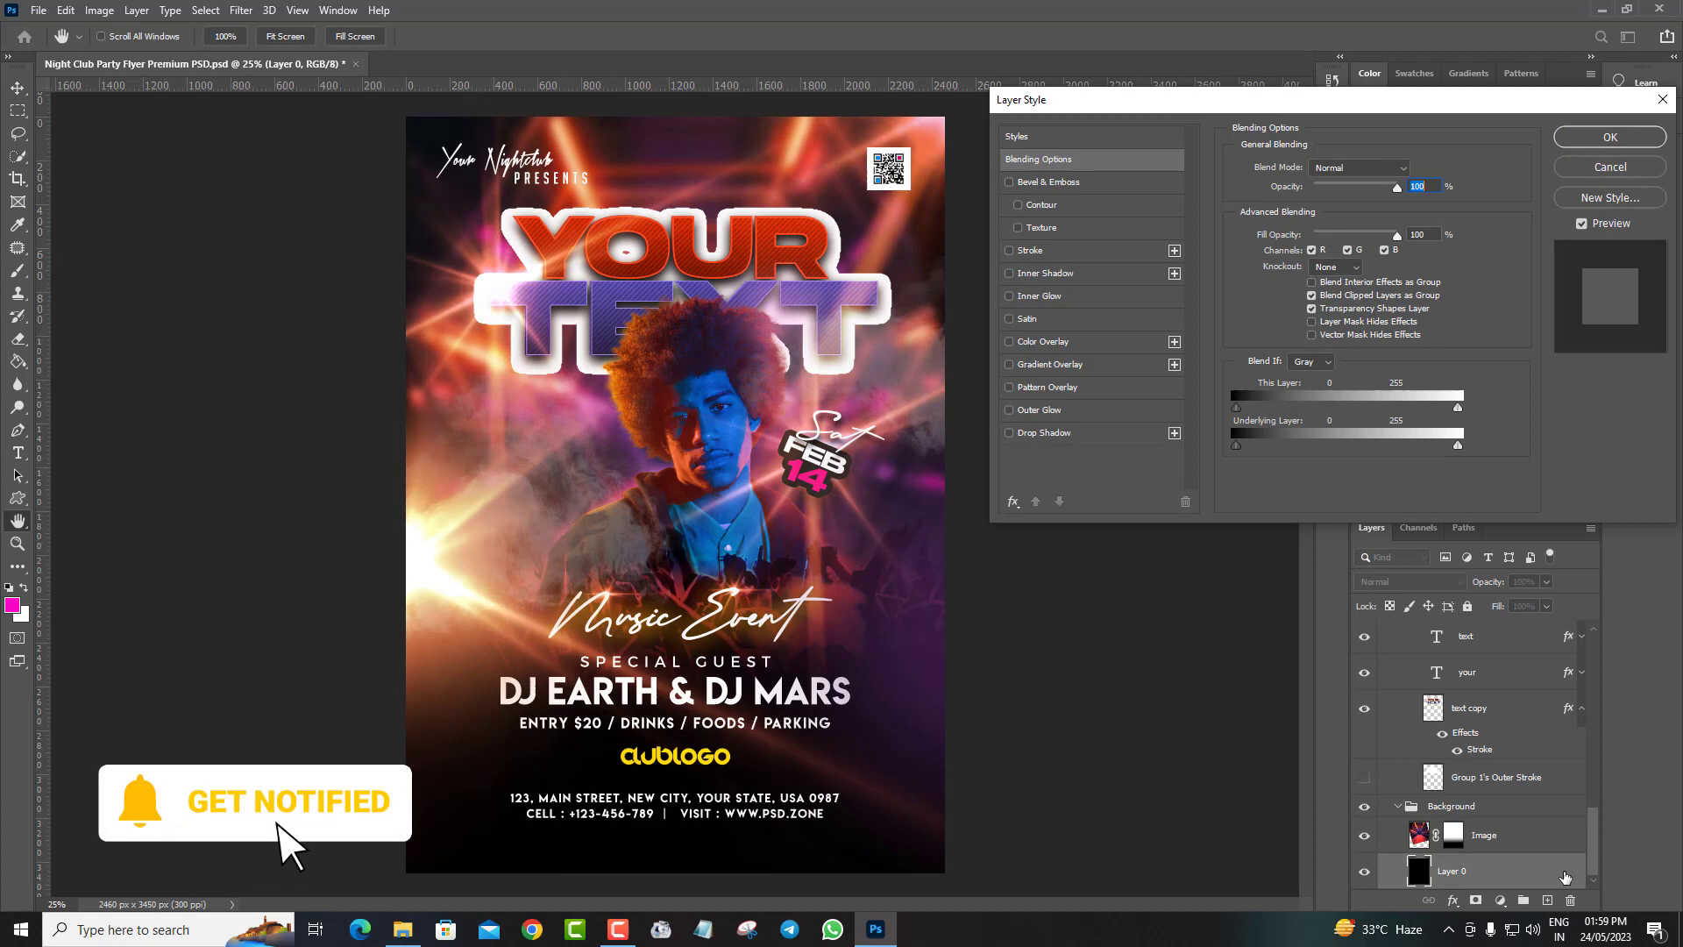
left_click(1043, 342)
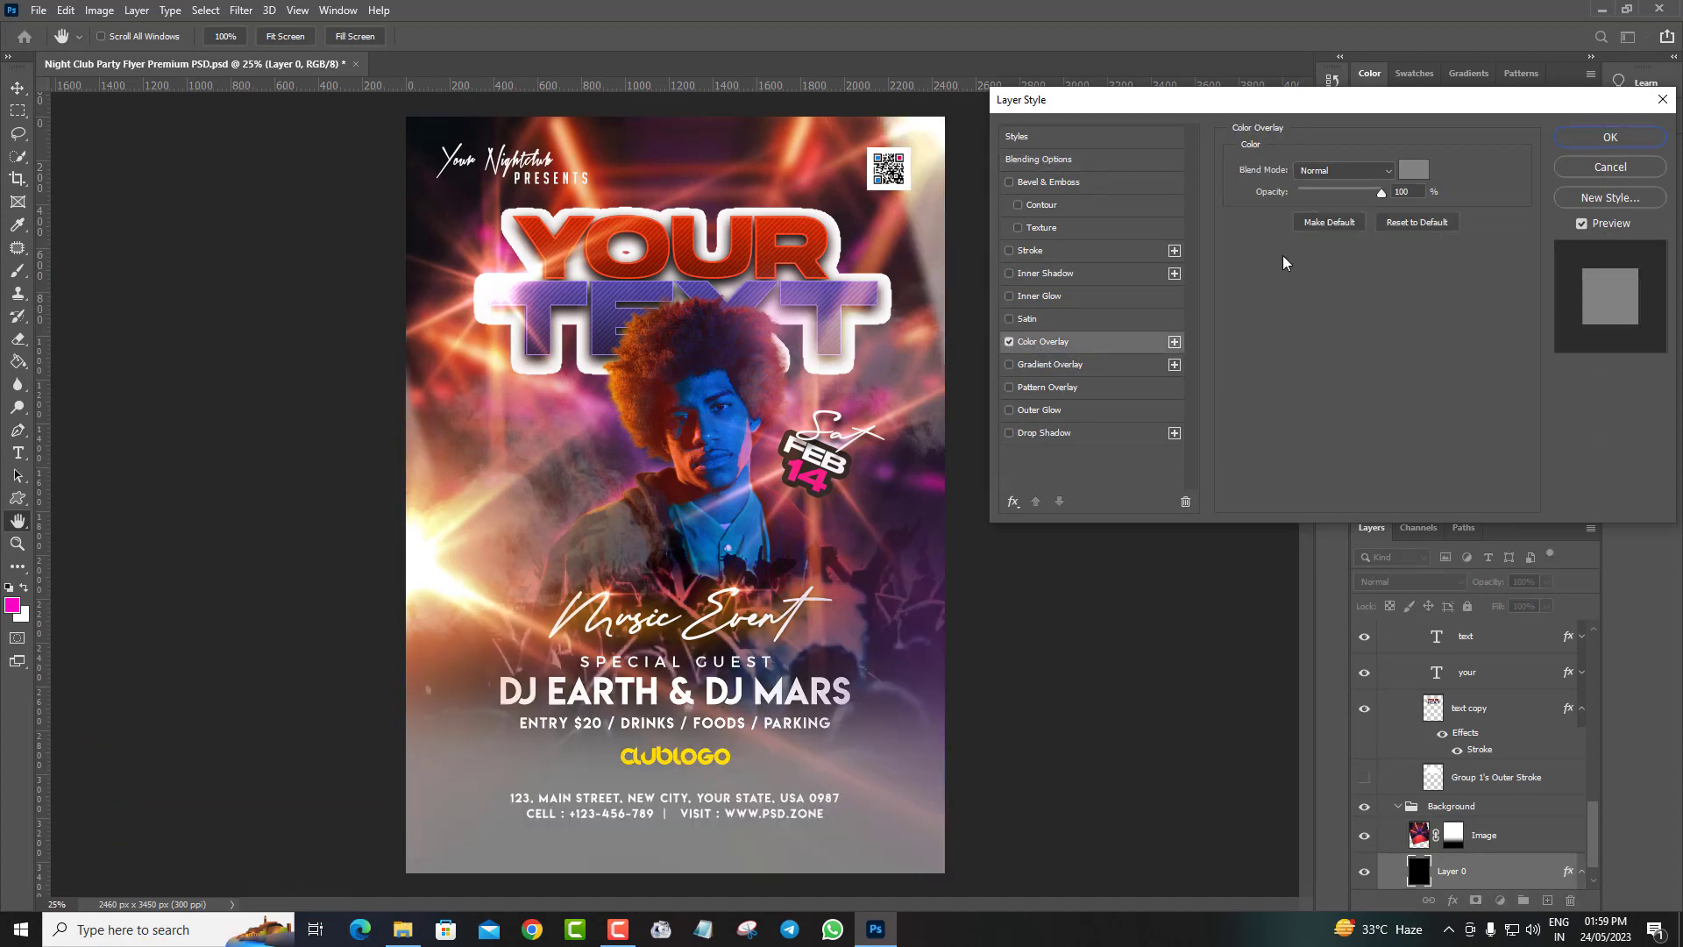
left_click(1420, 170)
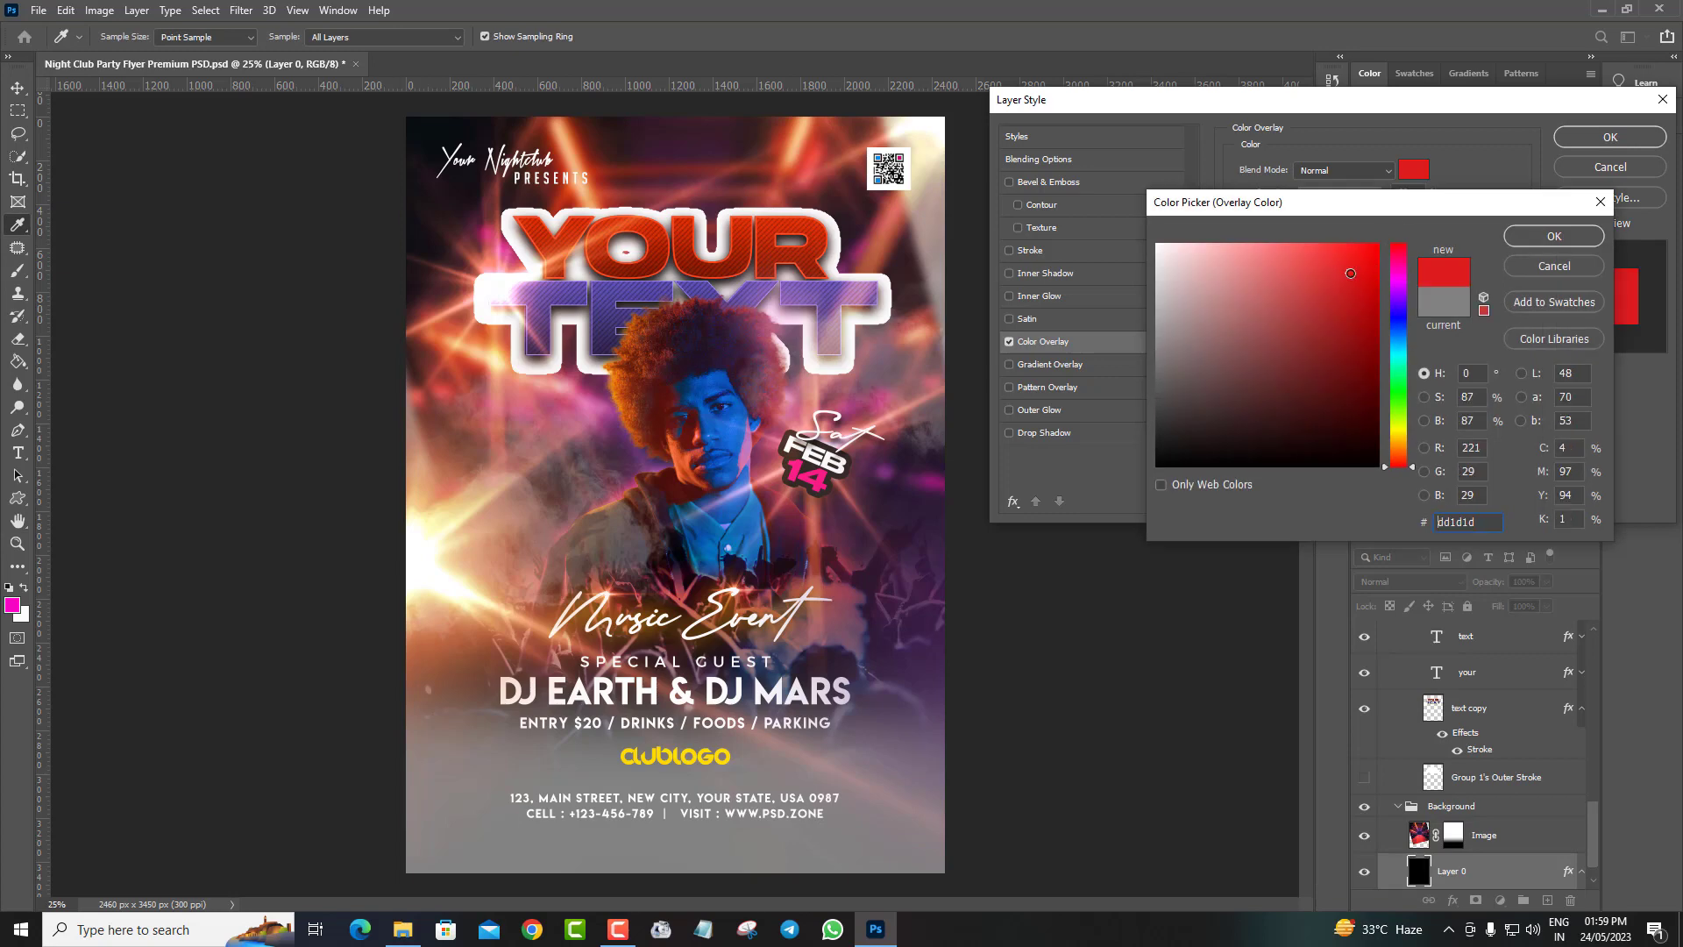
left_click(923, 667)
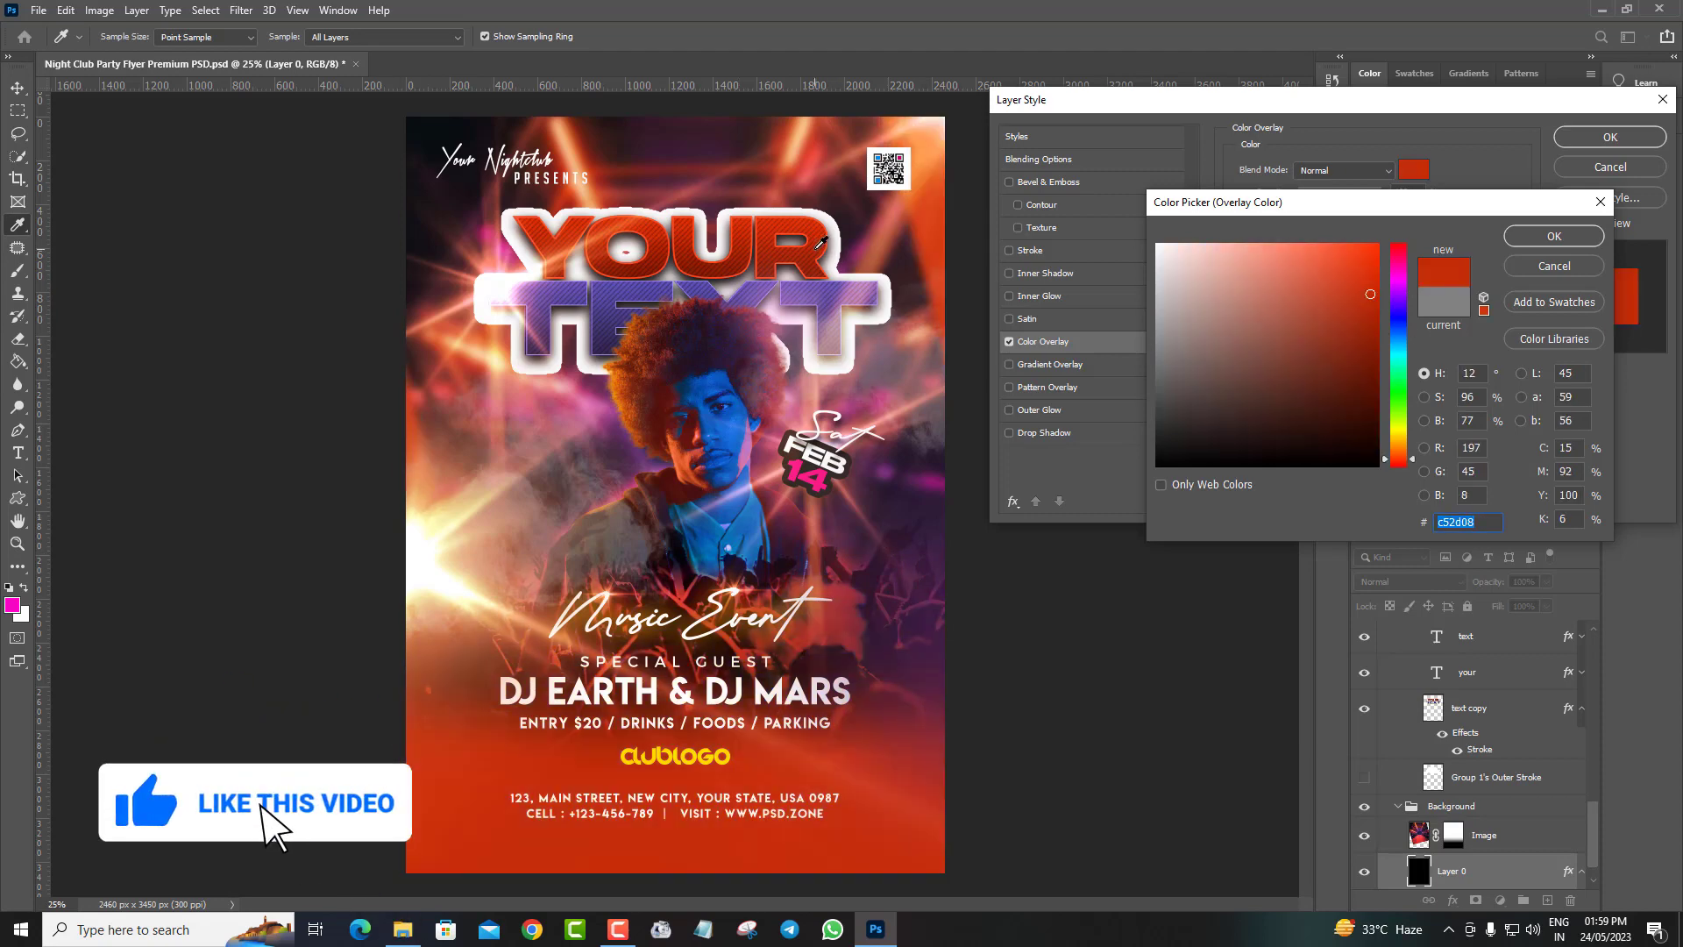
left_click(1558, 268)
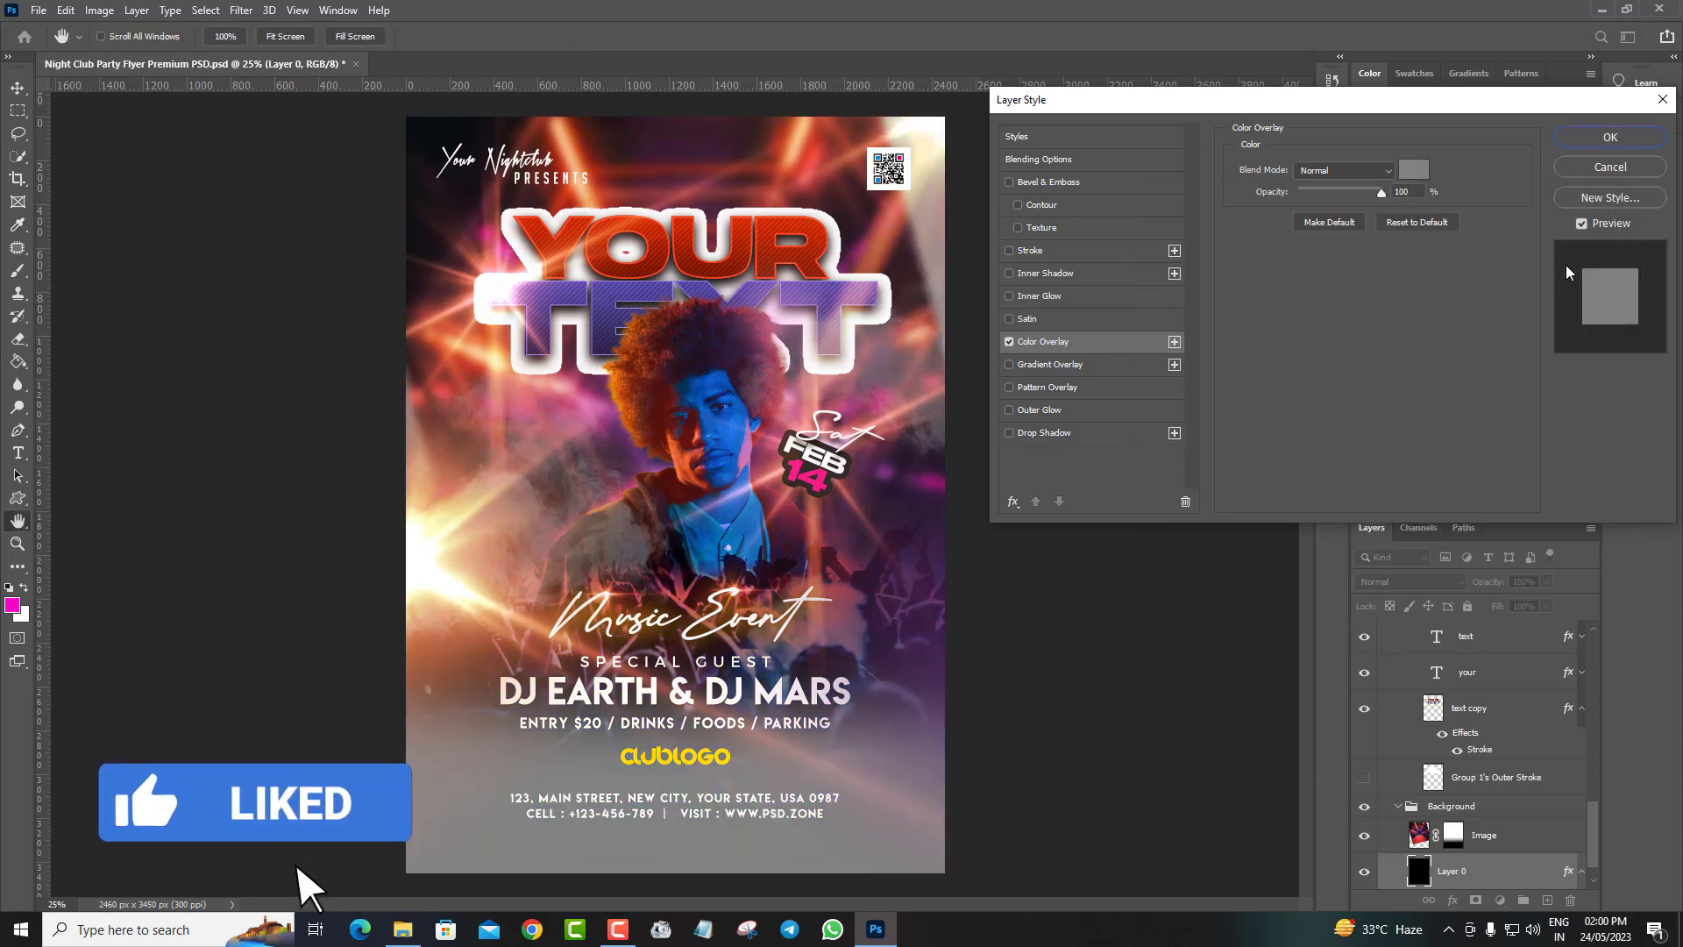
left_click(1009, 341)
Give Layer 0 a pink-red Gradient Overlay at -57° and 120% scale
left_click(1034, 366)
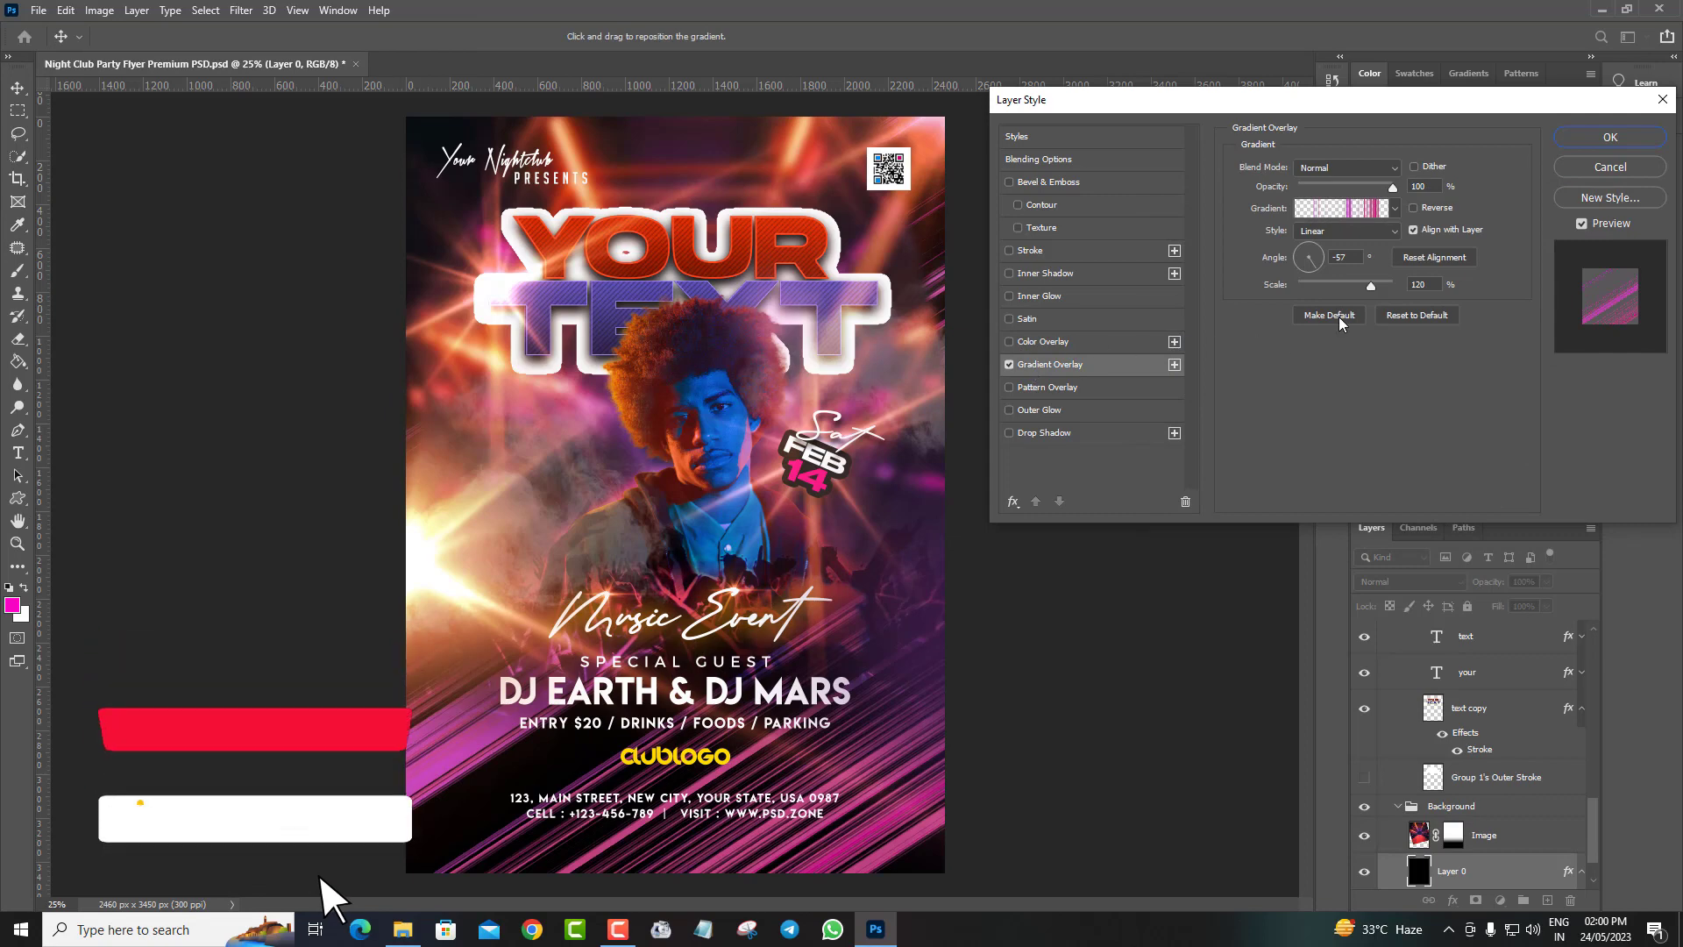
left_click(1337, 207)
left_click(1626, 238)
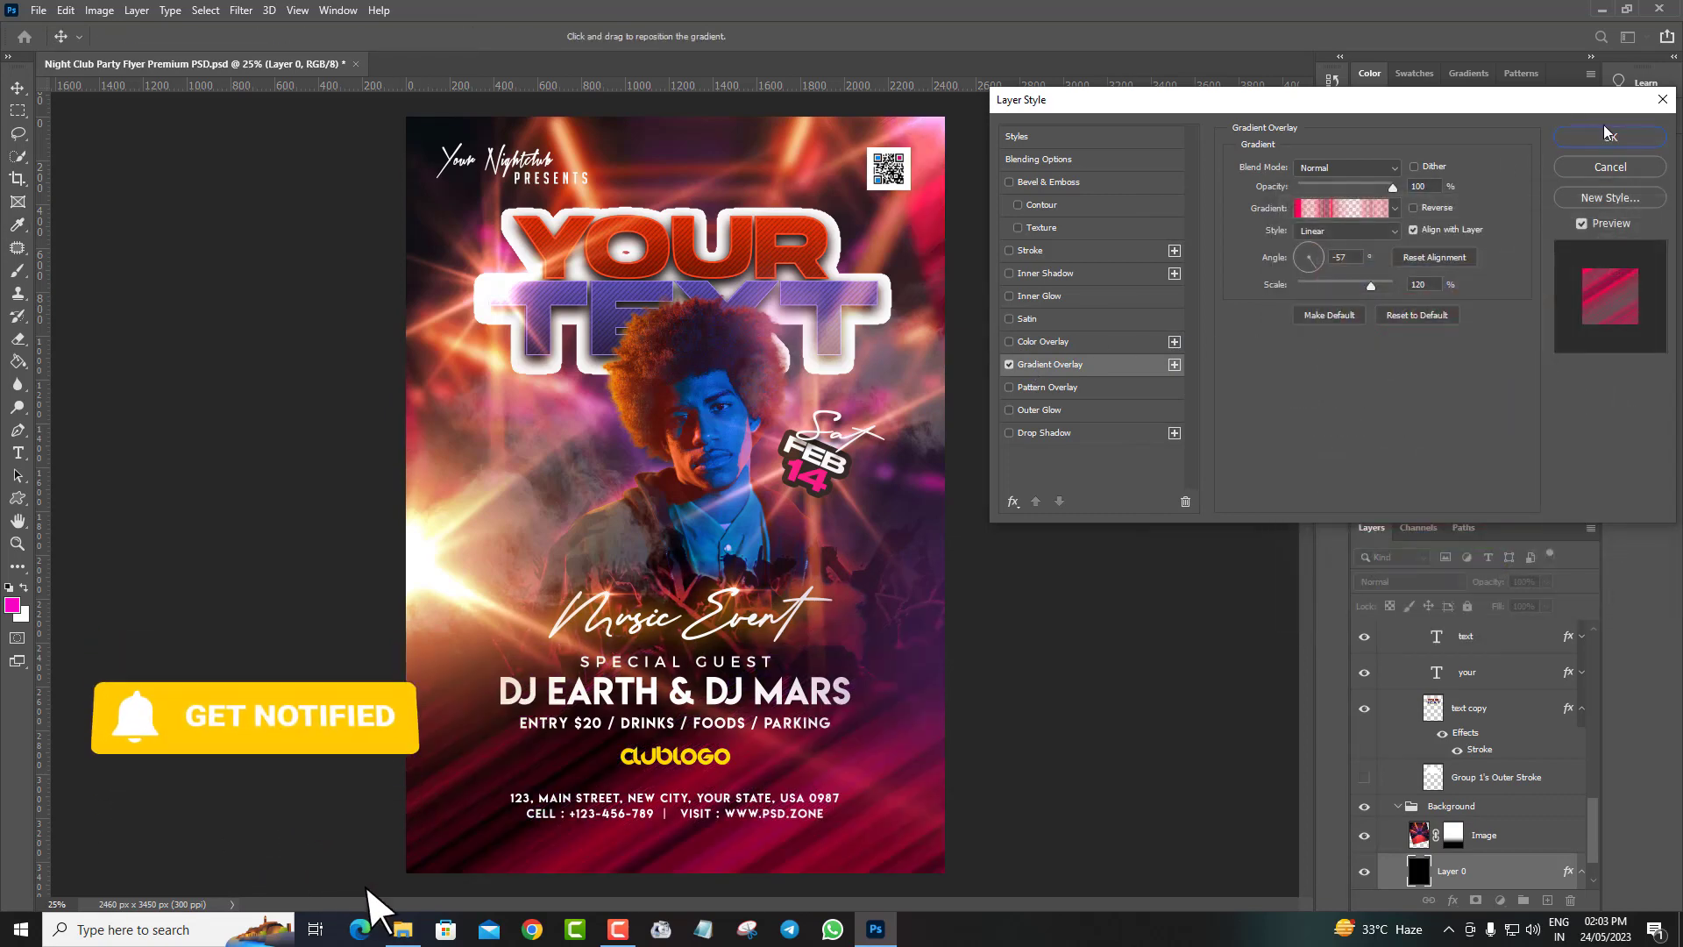
left_click(1609, 137)
left_click(1521, 838)
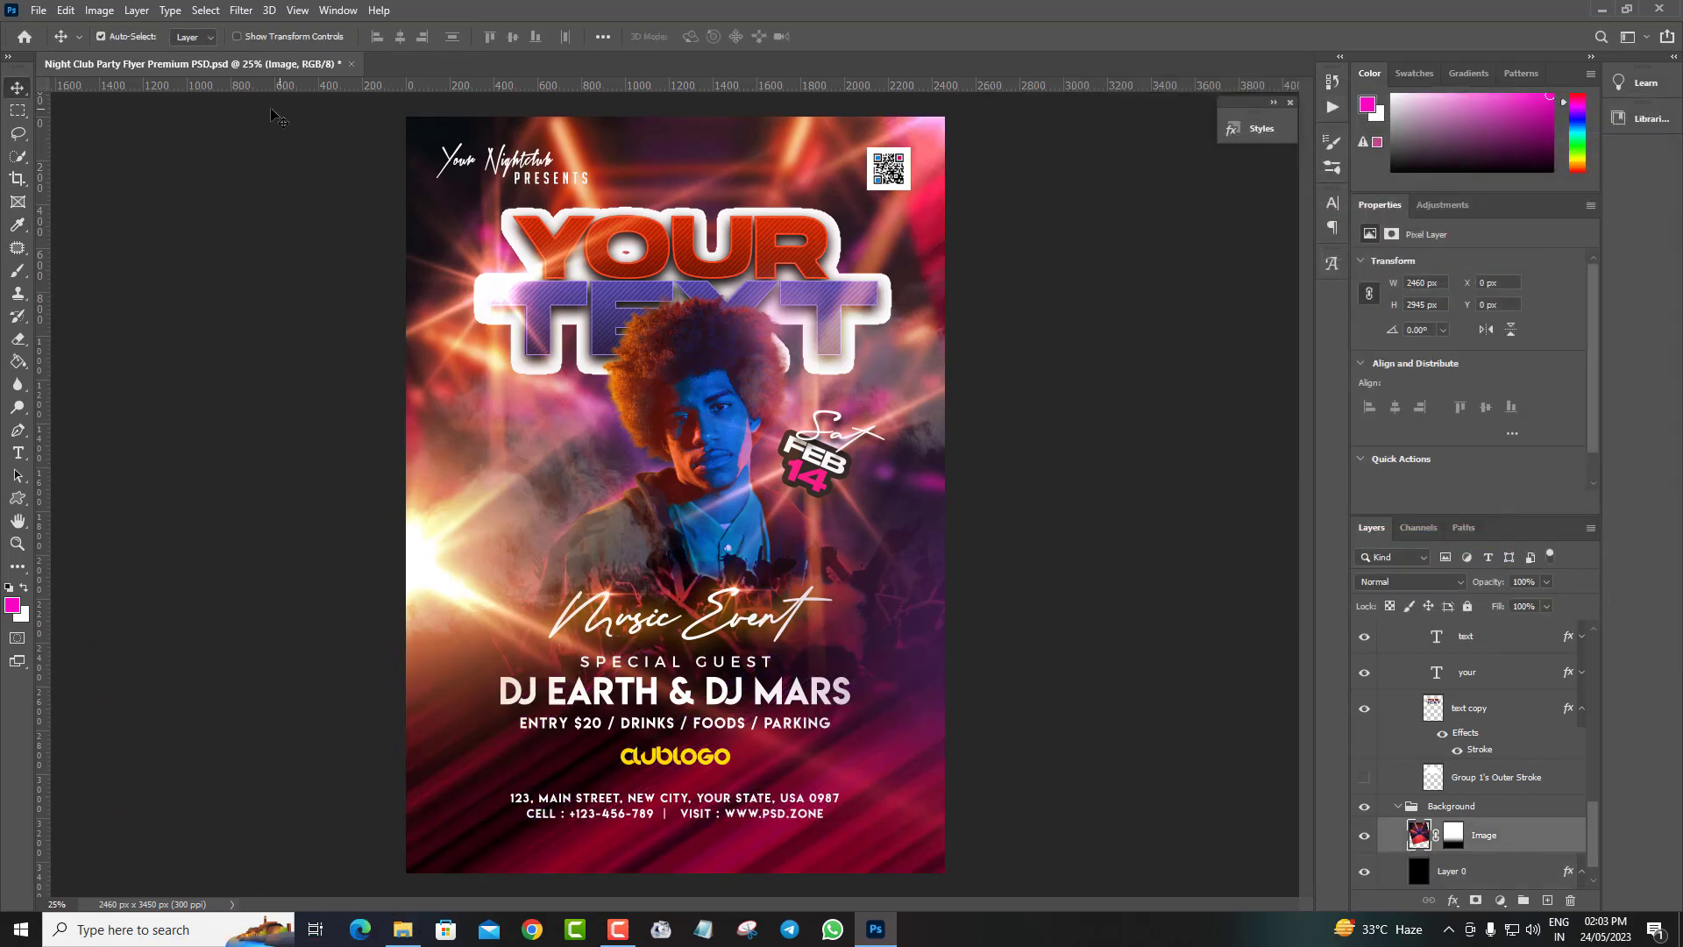
Free Transform the Image layer, scaling it up to about 112.52%
left_click(66, 10)
left_click(105, 398)
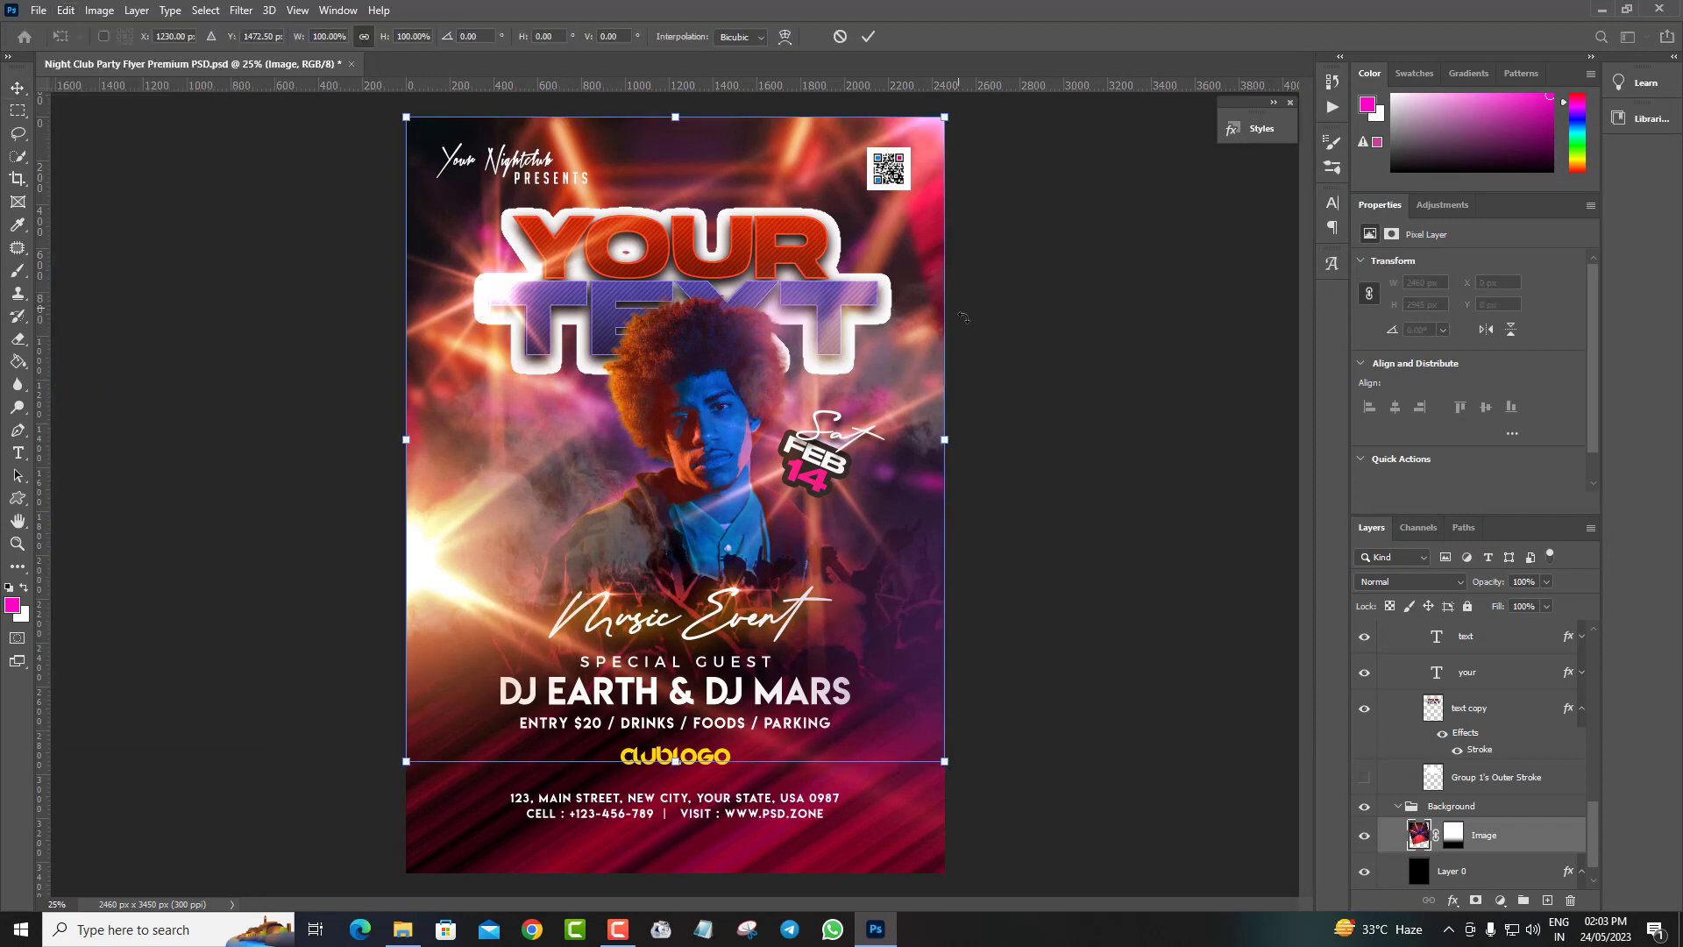
left_click_drag(945, 438, 1017, 403)
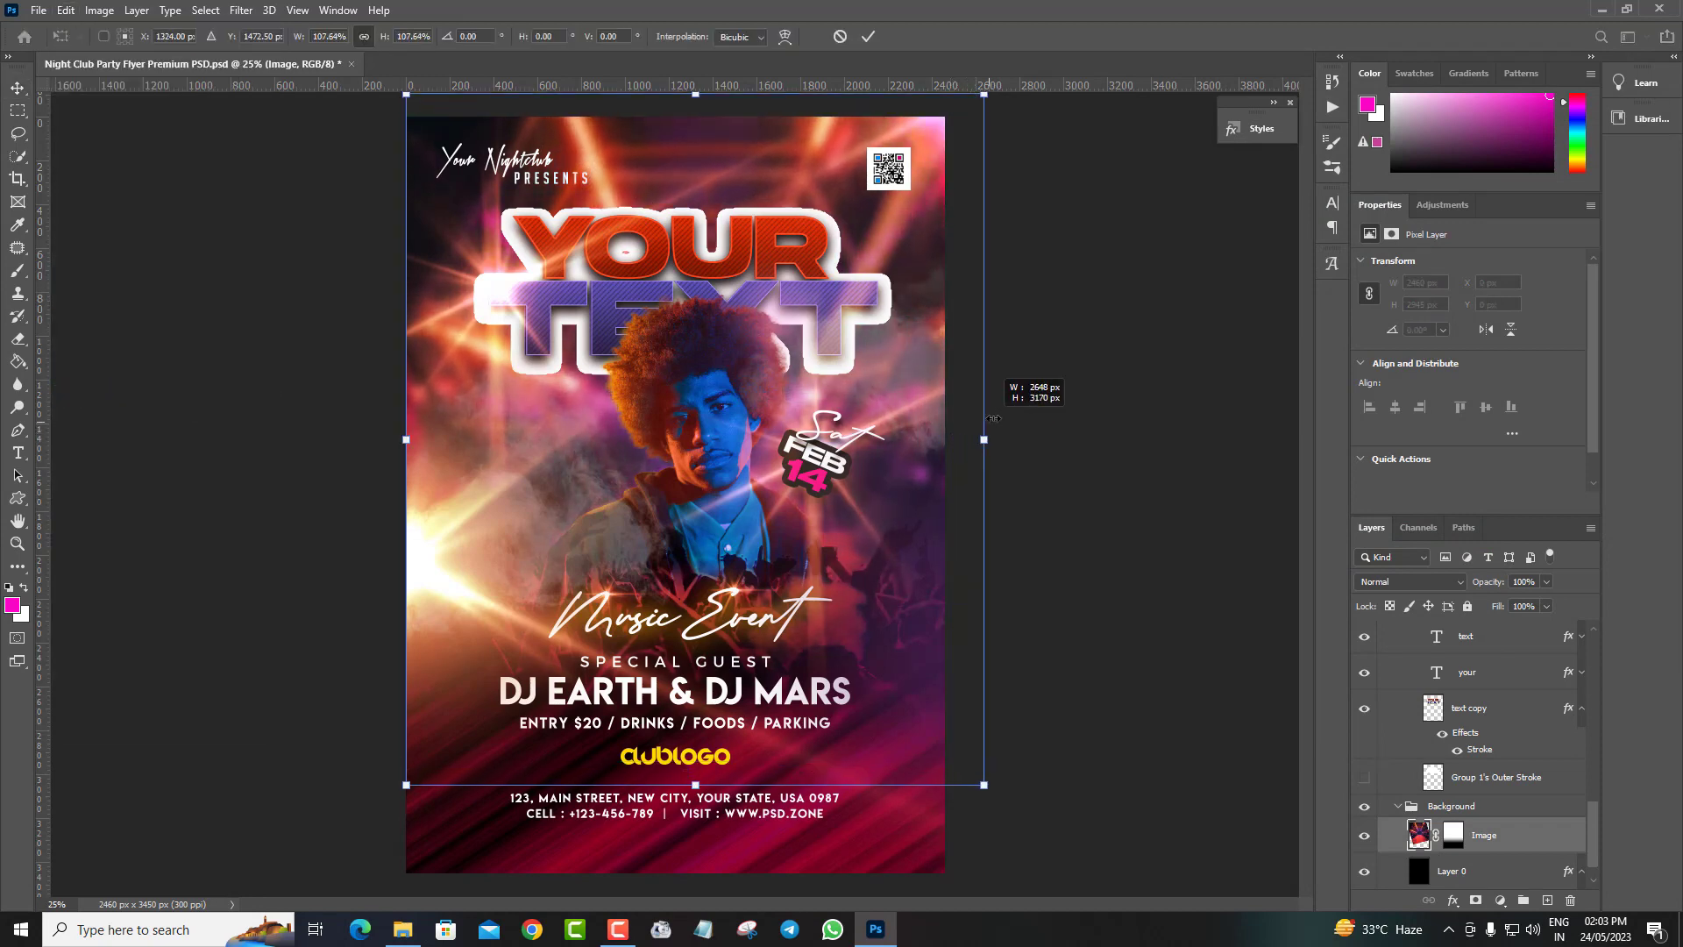
left_click(21, 89)
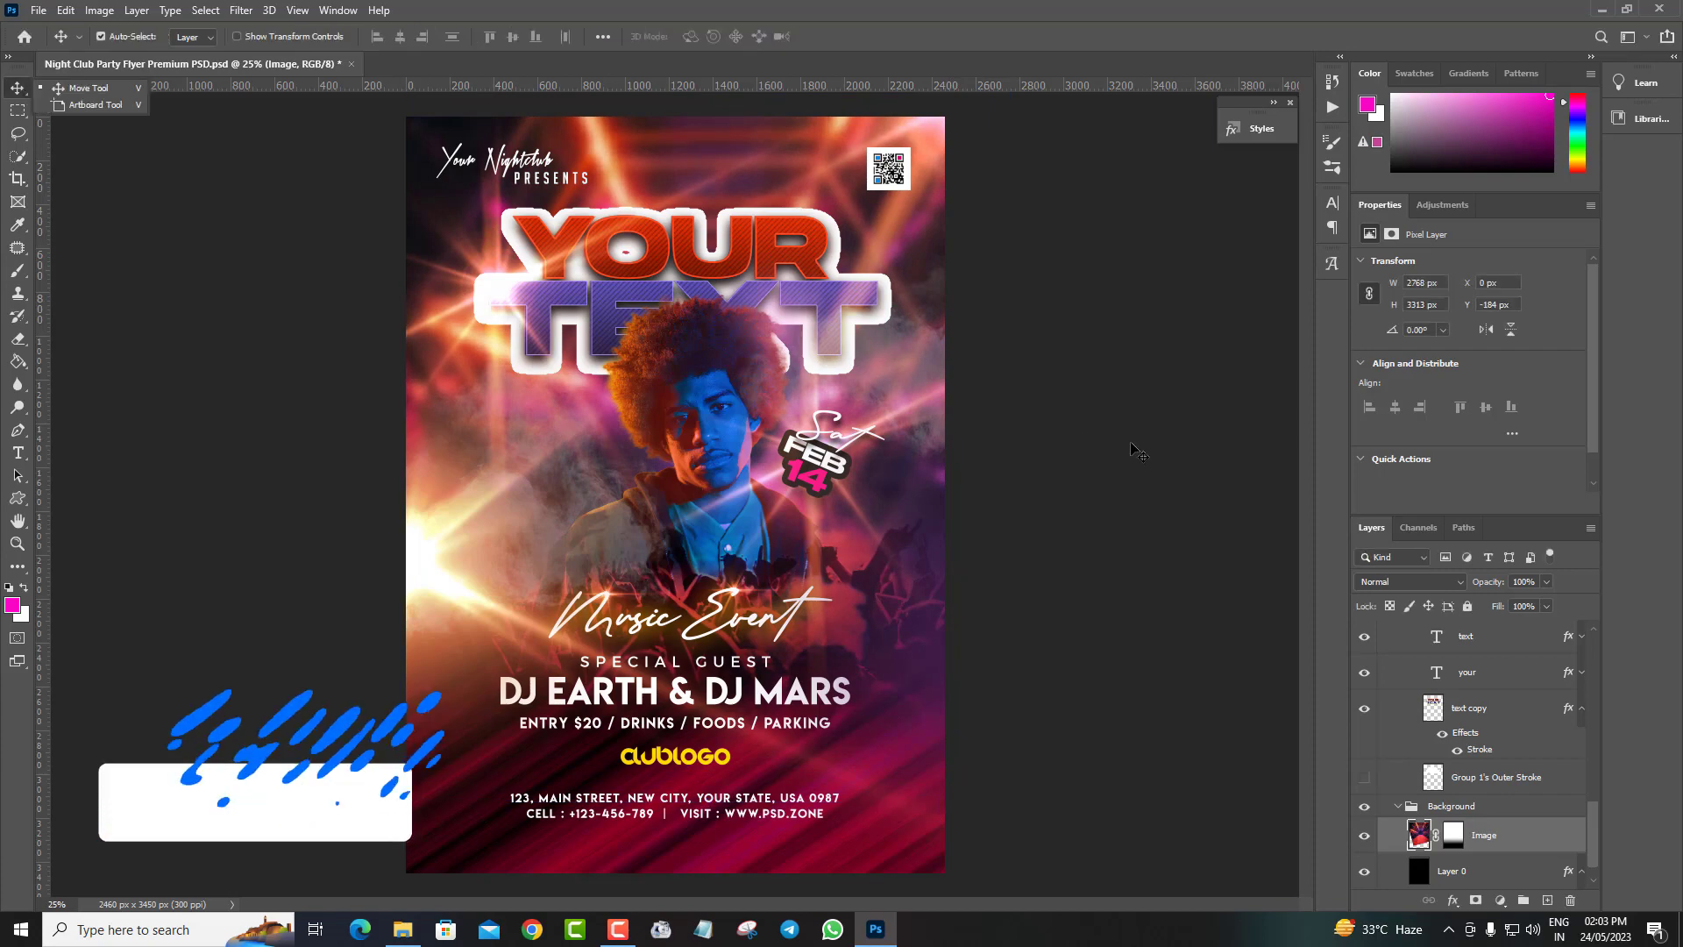
key("ctrl+z")
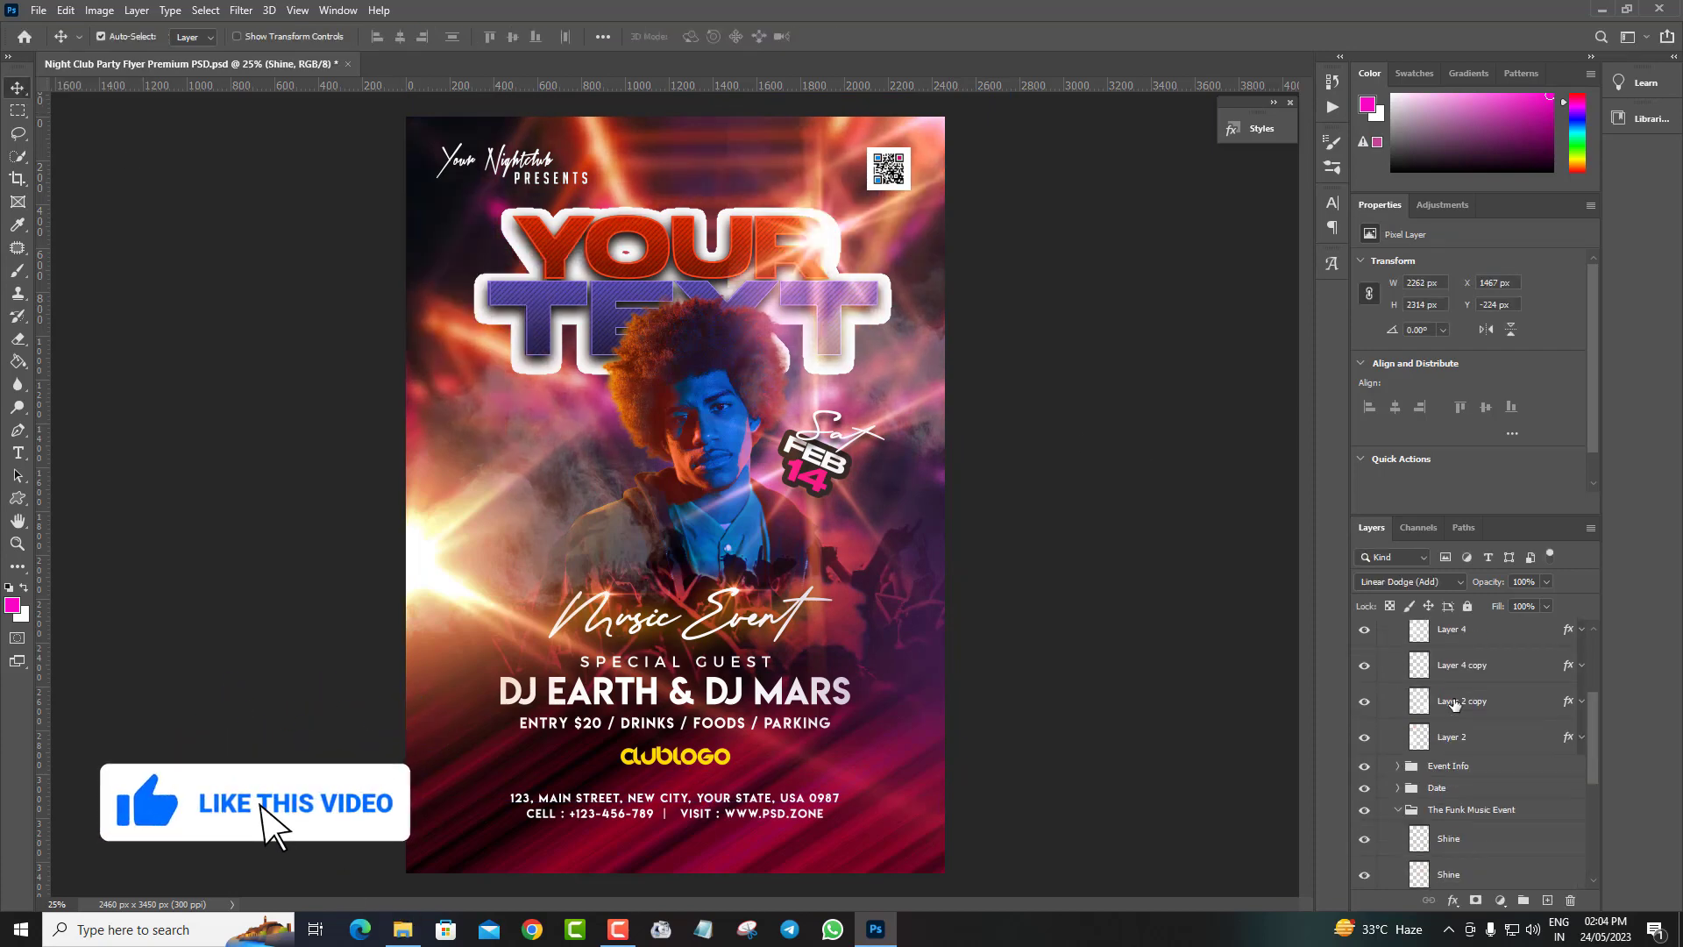
scroll(1438, 703, "up", 5)
left_click(1366, 698)
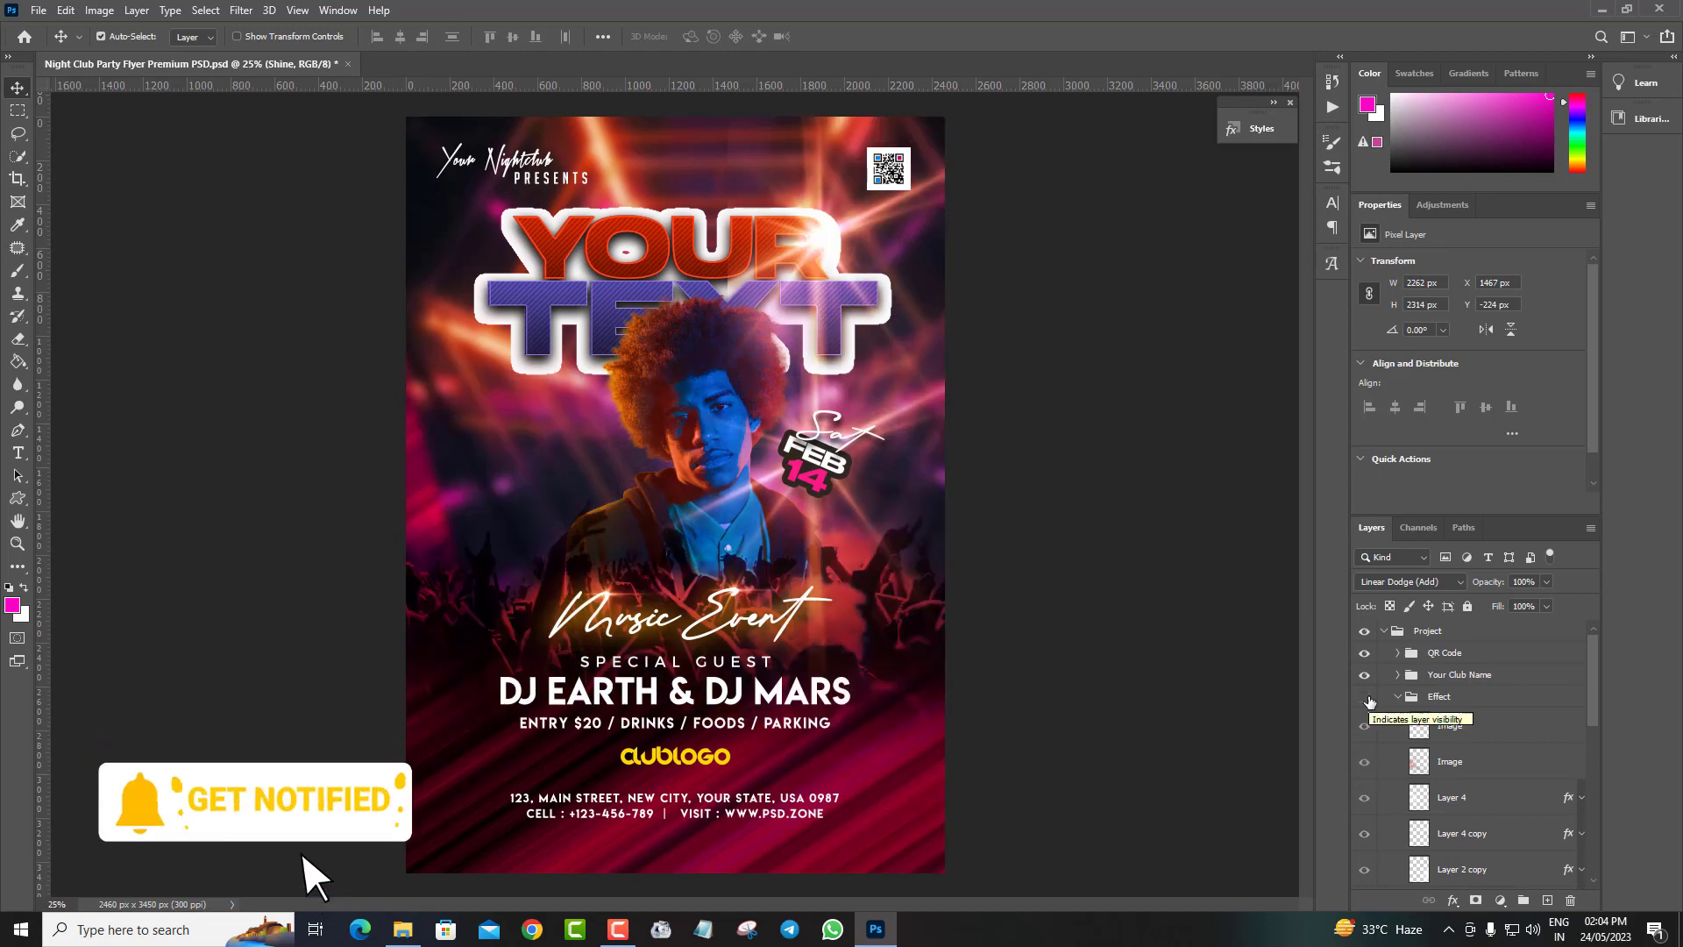
left_click(1365, 698)
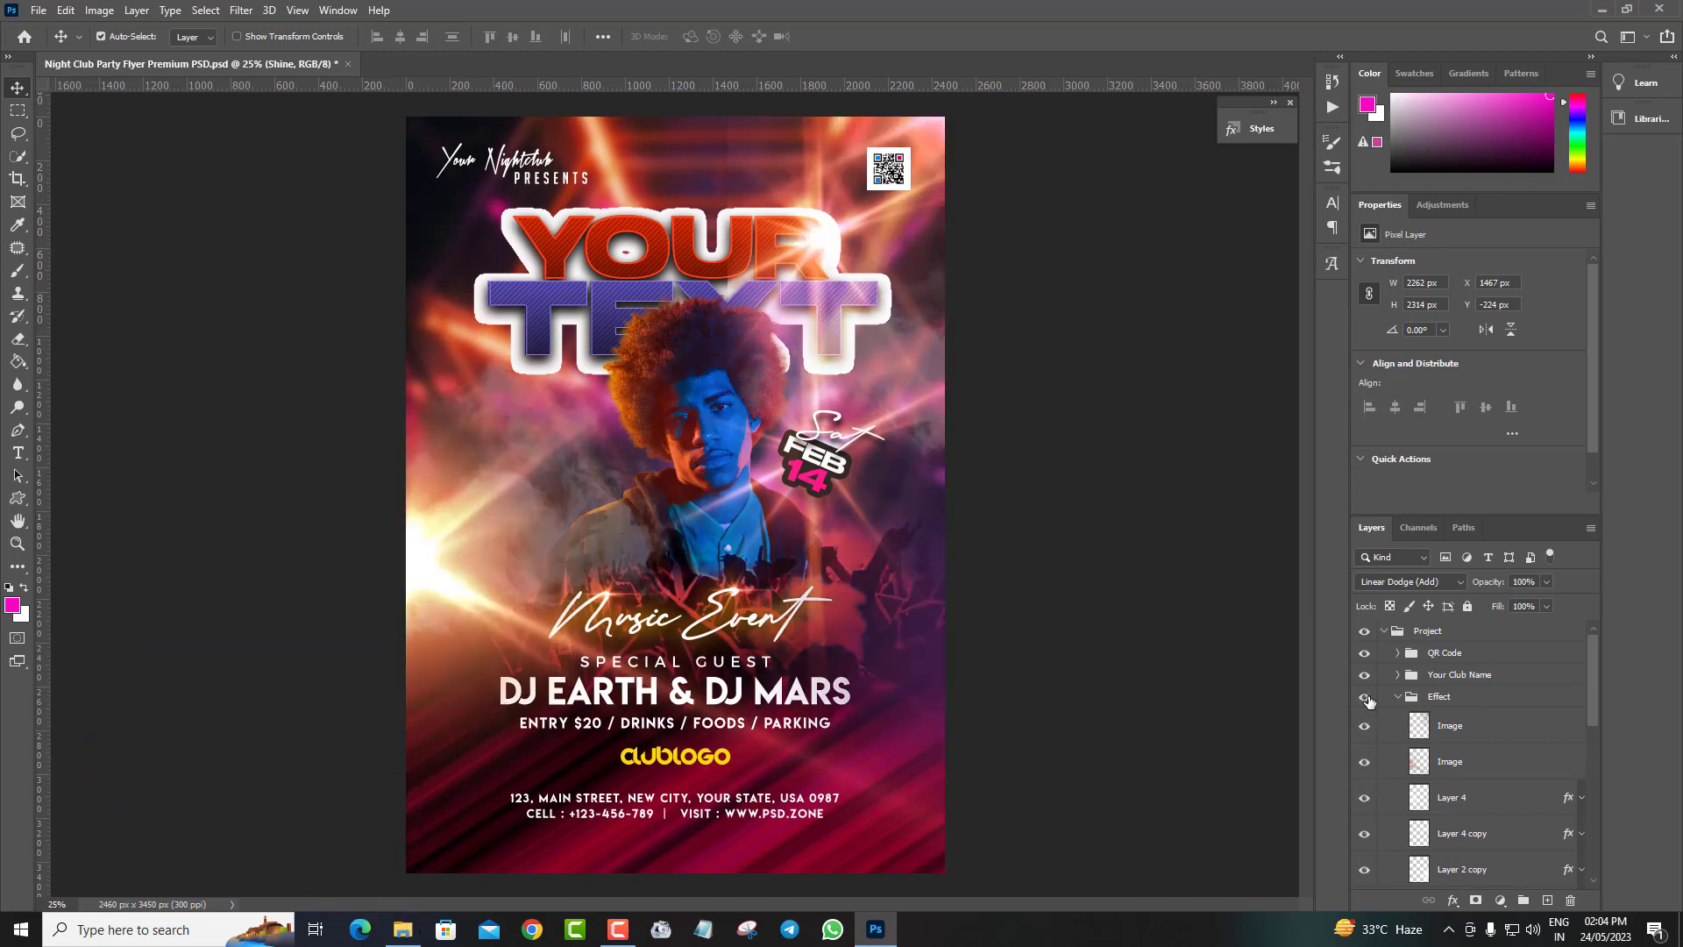